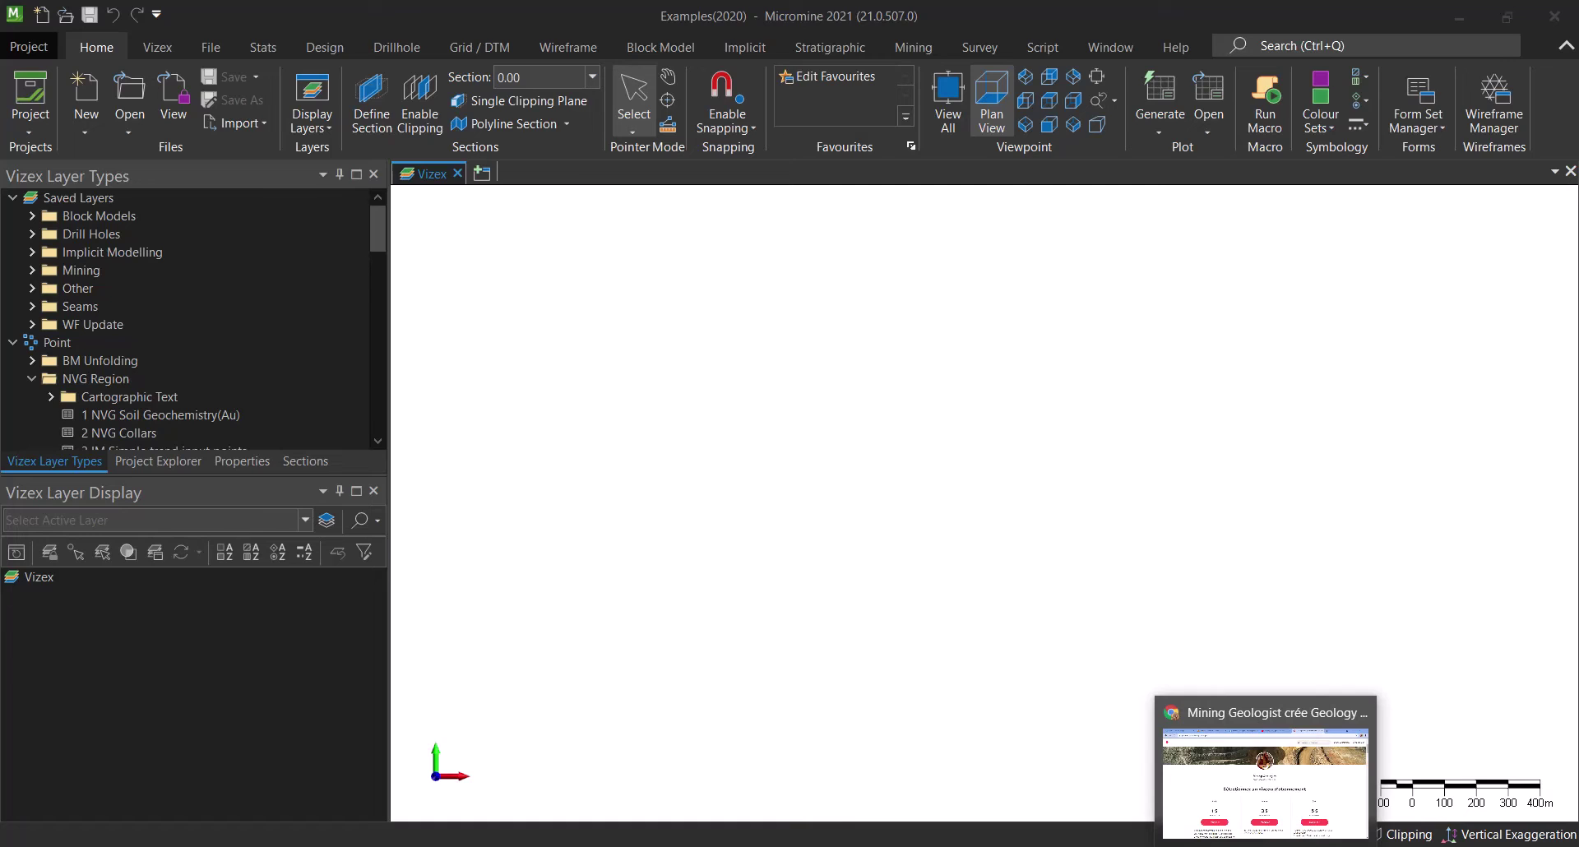
- Switch to Chrome and look through the Mining Geologist pages on Patreon, YouTube, Facebook and the mining-geologist.com blog
click(1265, 781)
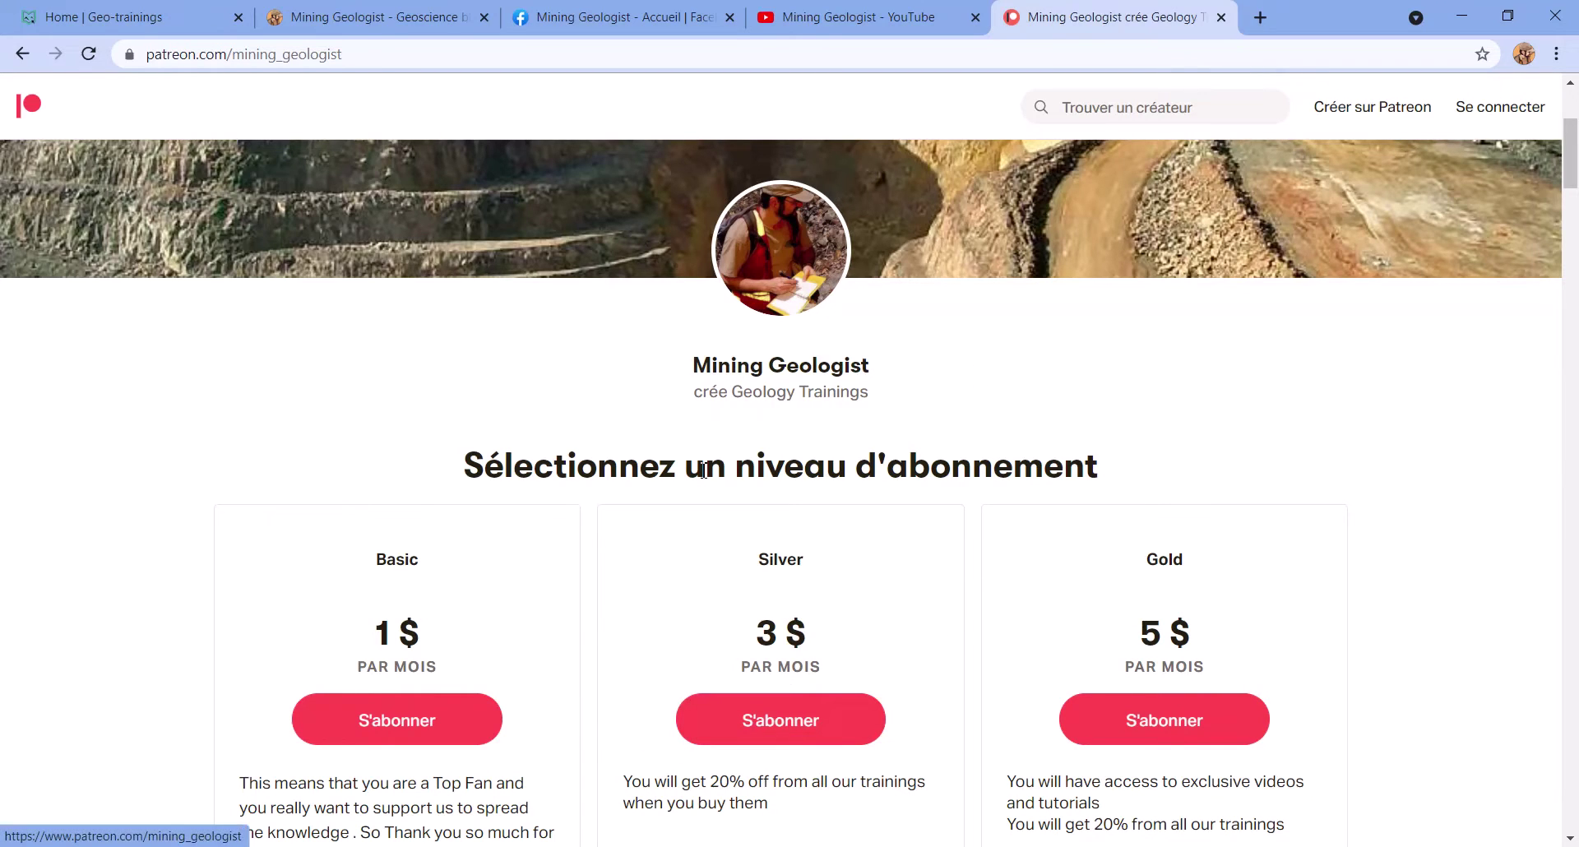
click(803, 10)
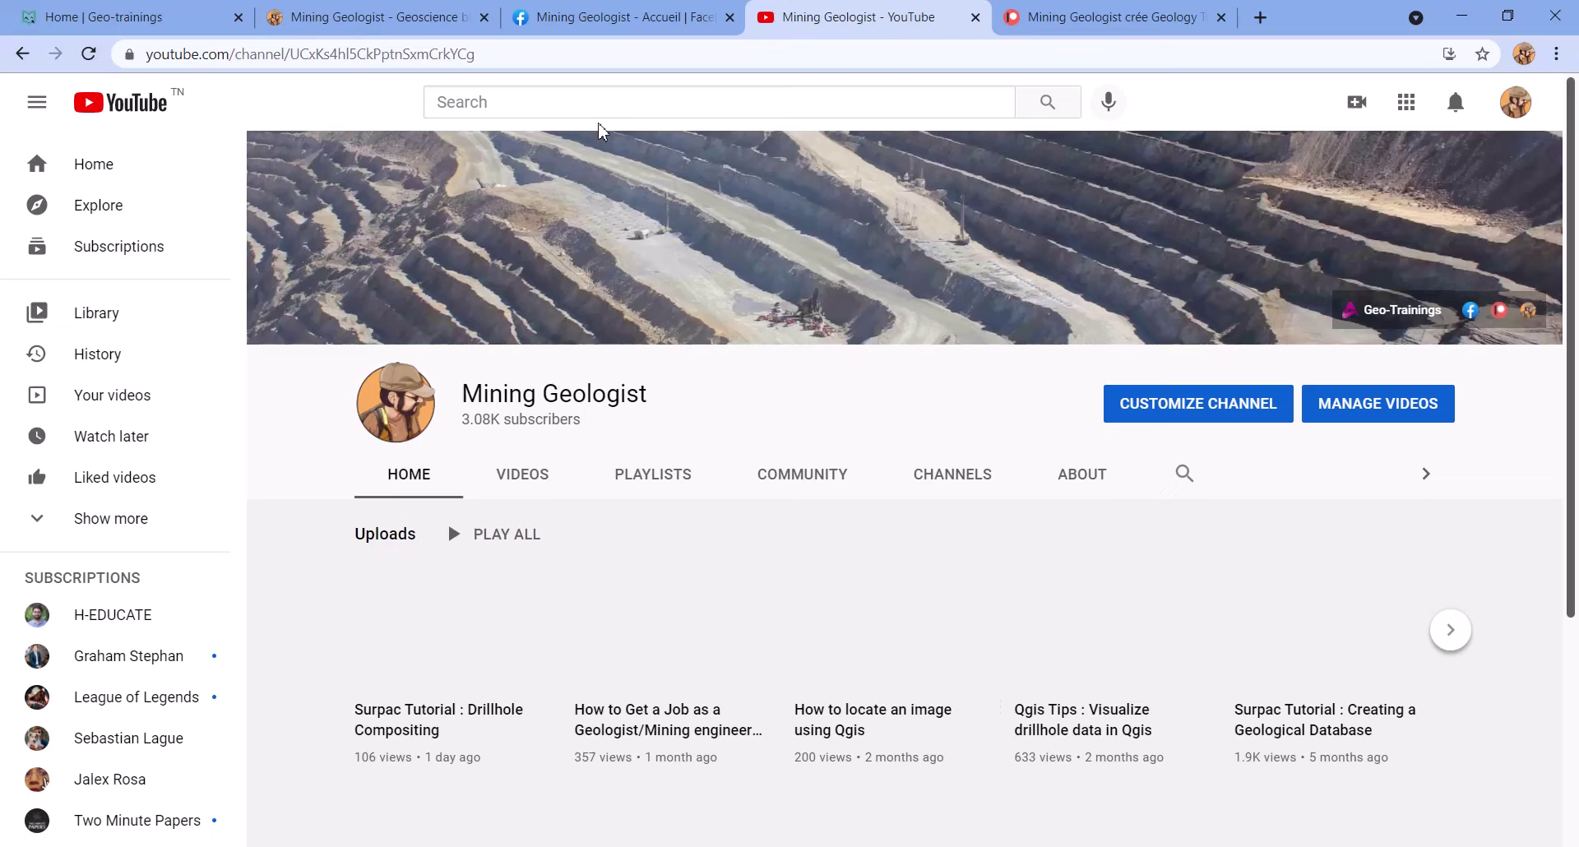
click(590, 17)
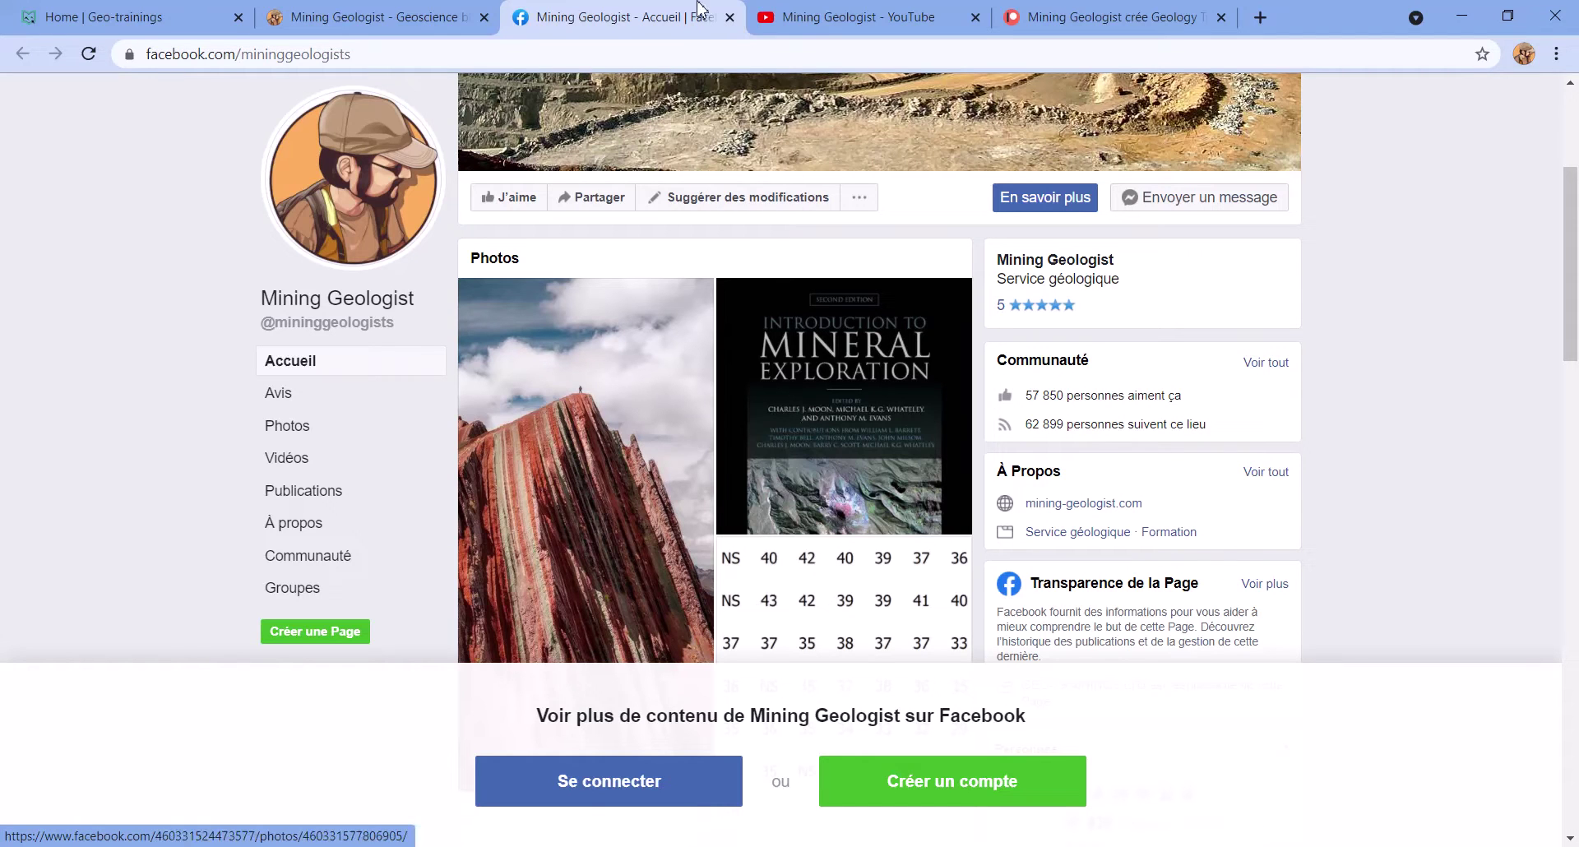
click(401, 17)
scroll(424, 335, down, 3)
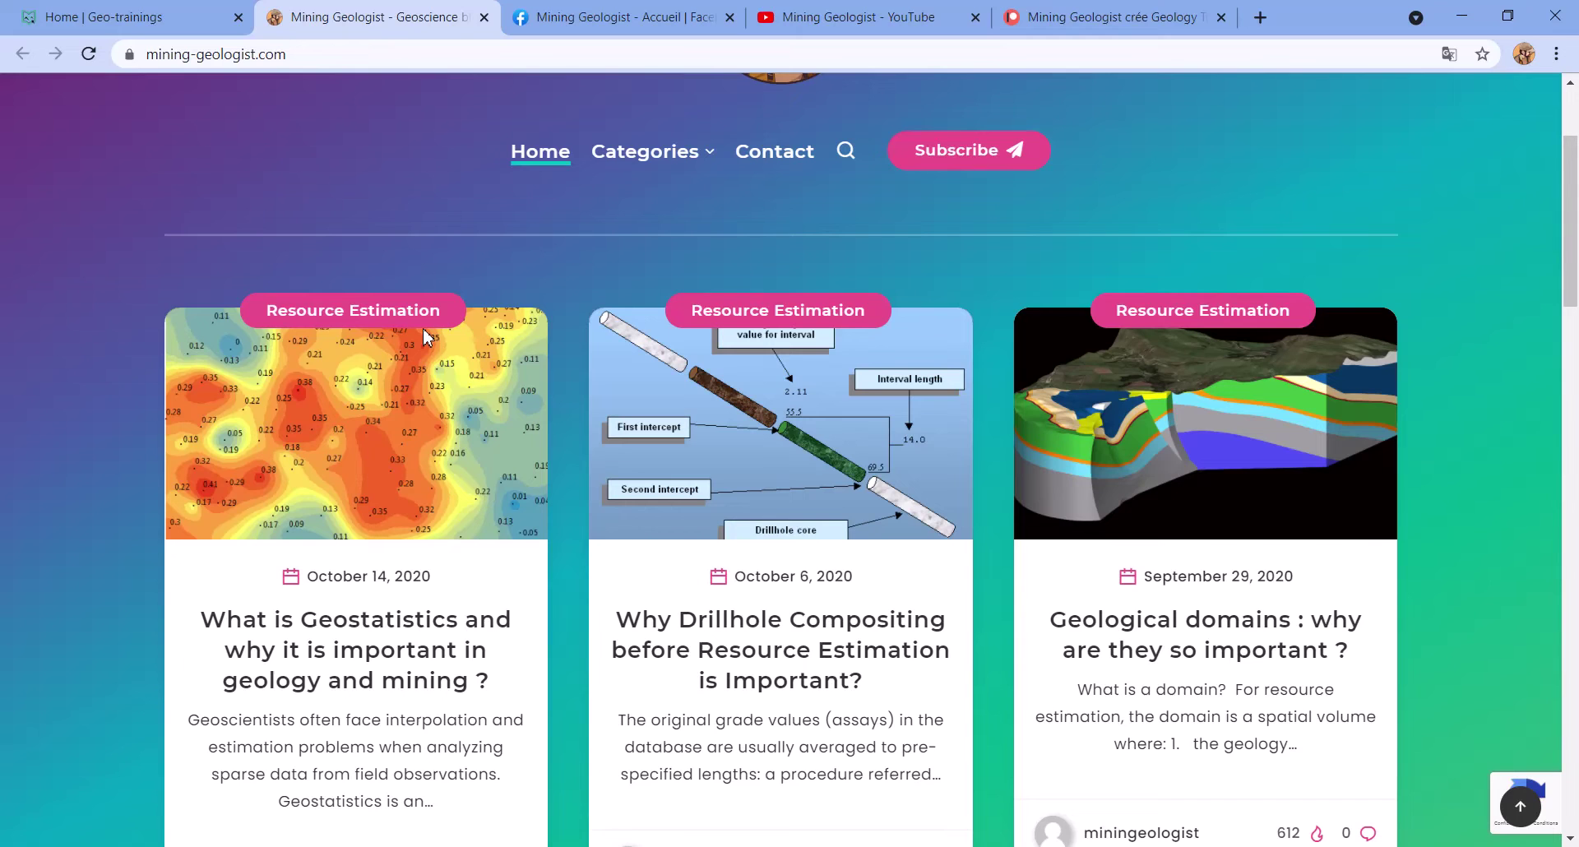
scroll(423, 335, up, 1)
scroll(509, 370, up, 1)
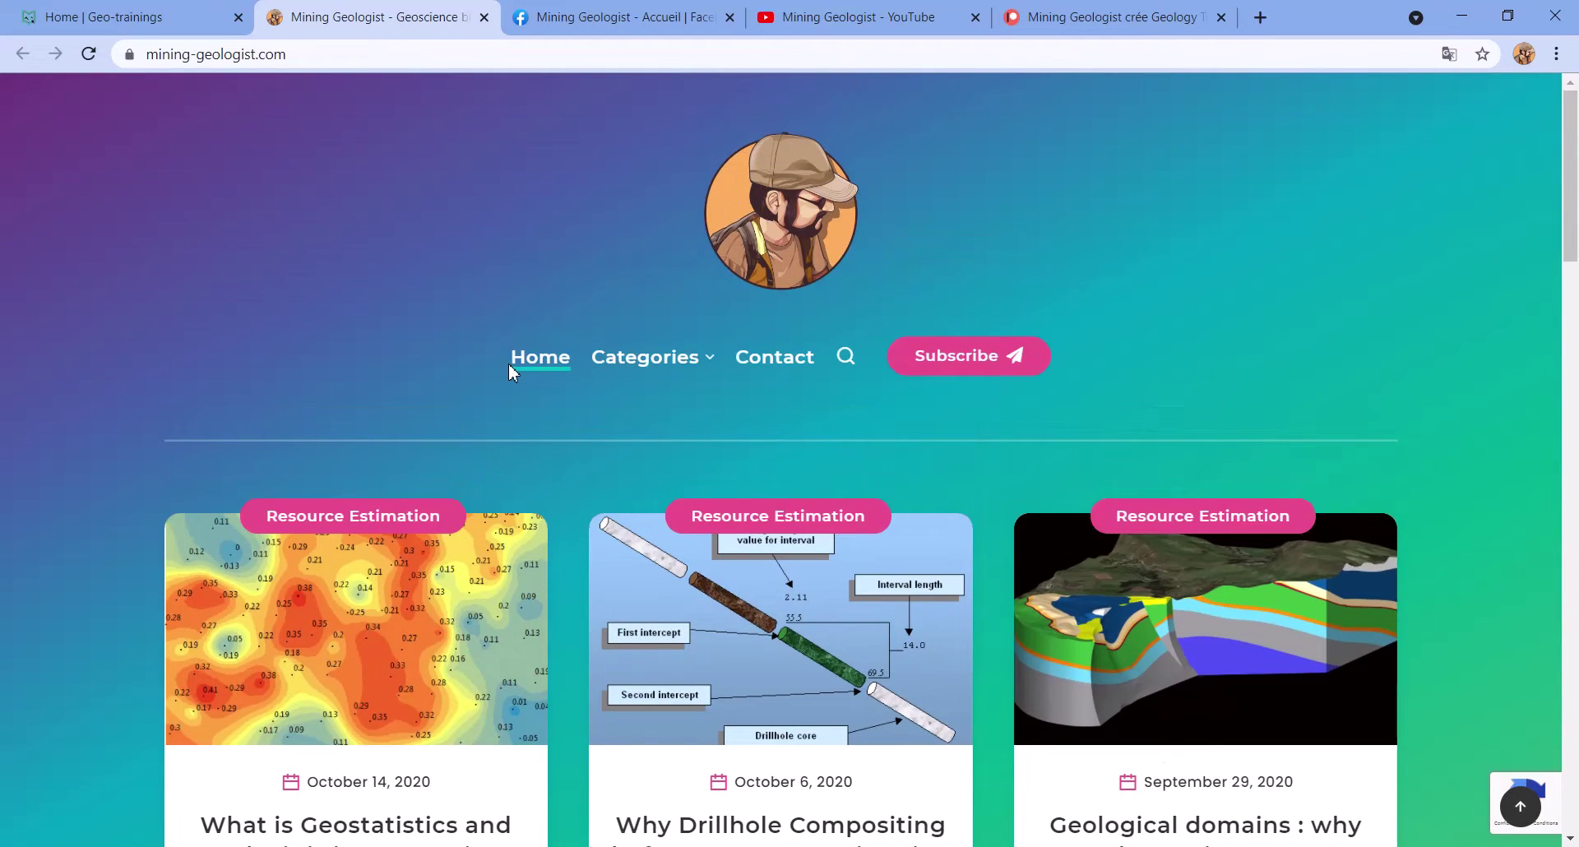
scroll(460, 420, down, 1)
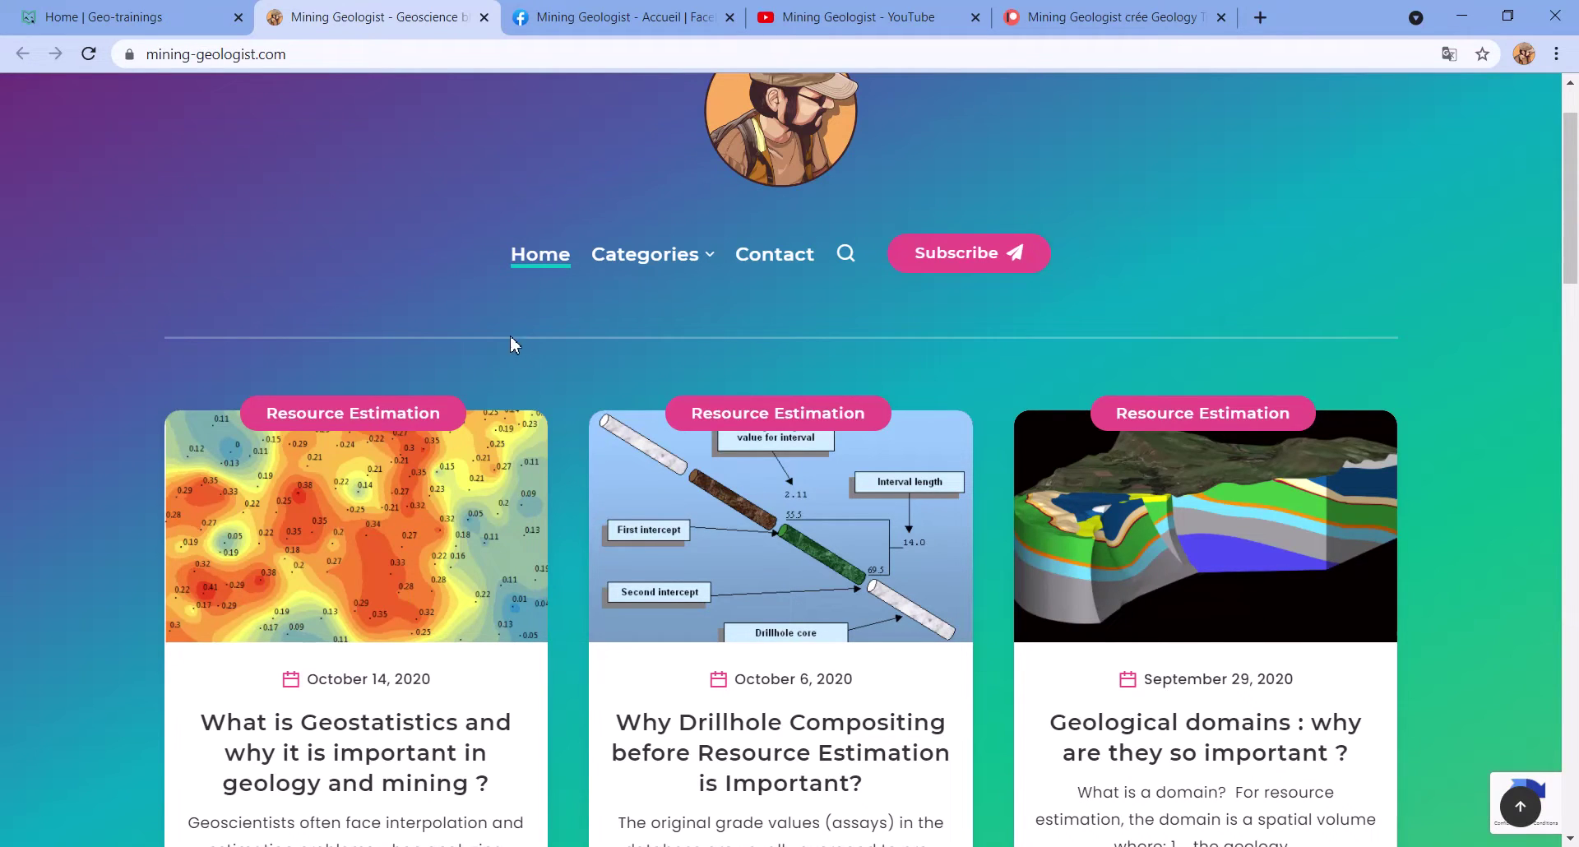
- Look through the categories and top courses on the Geo-trainings home page and return to Micromine
click(130, 17)
scroll(304, 354, down, 1)
scroll(304, 354, down, 10)
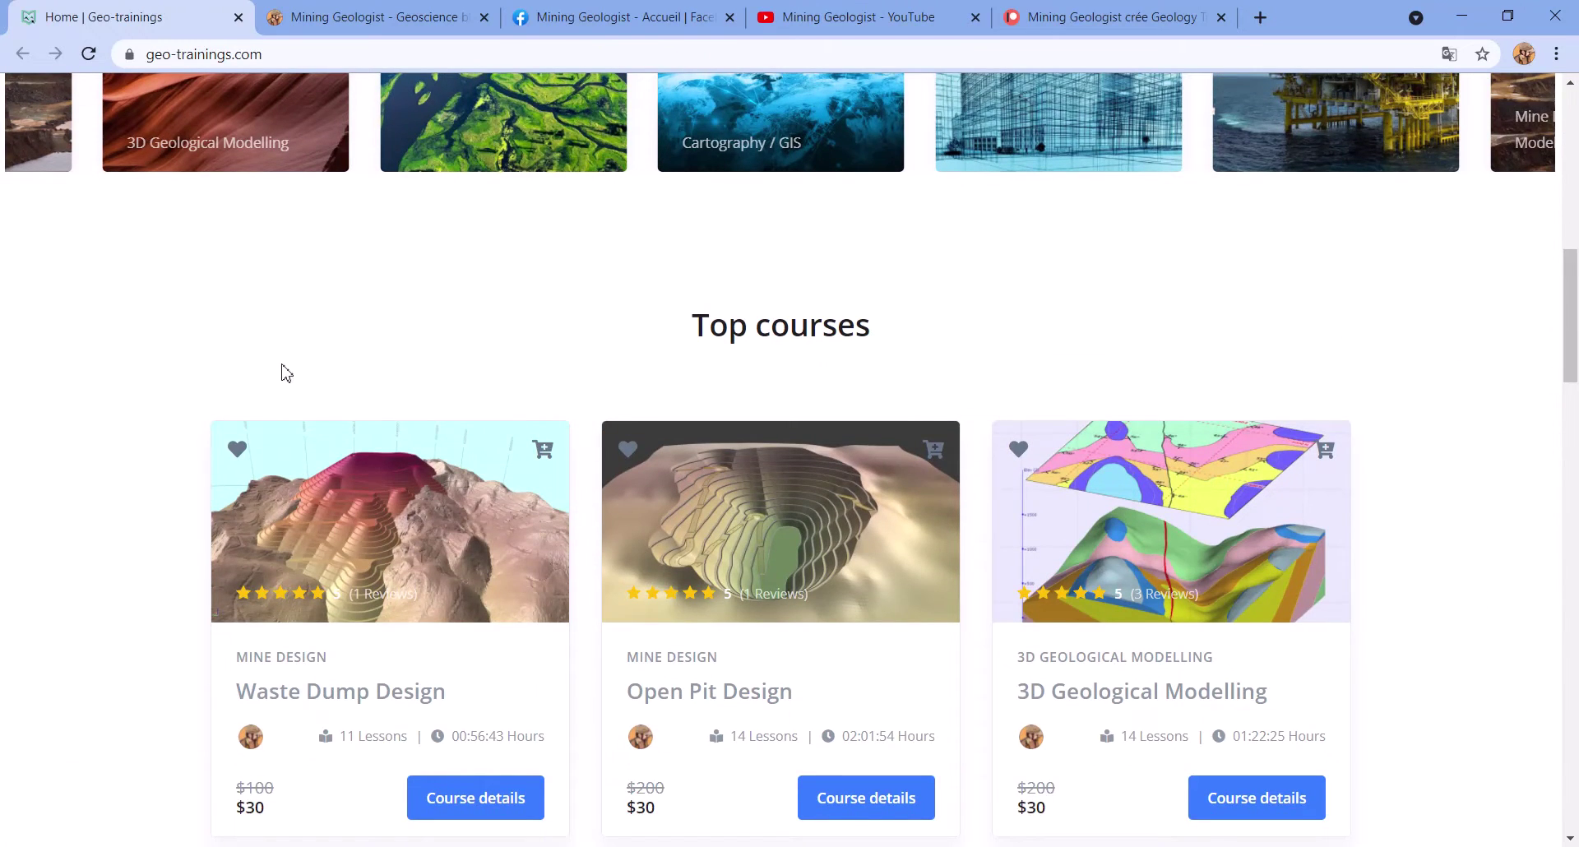
scroll(274, 379, up, 1)
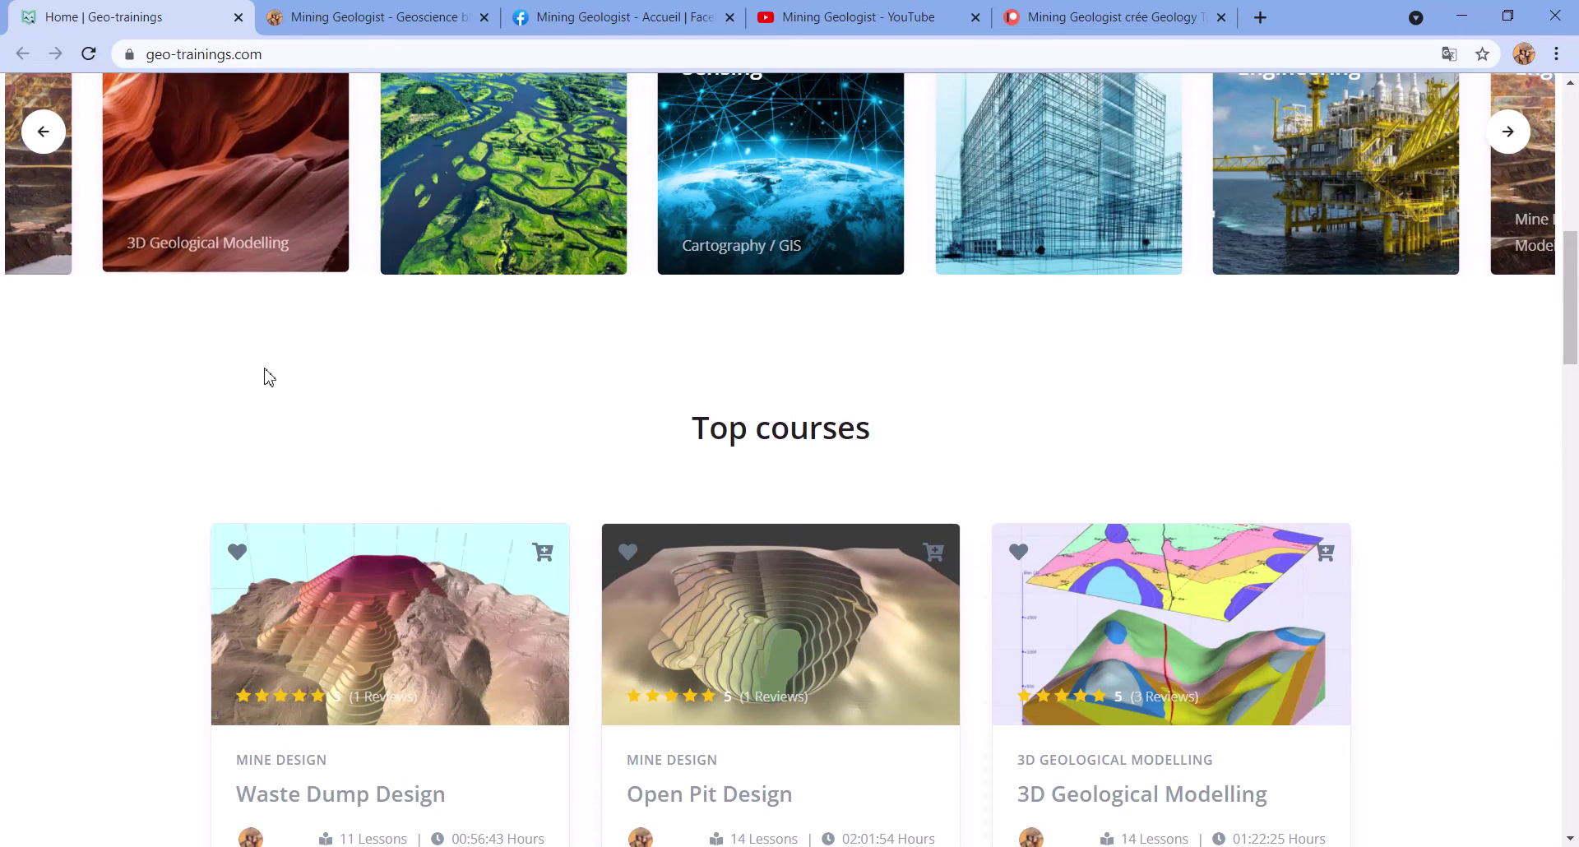
scroll(260, 452, down, 3)
scroll(263, 454, up, 10)
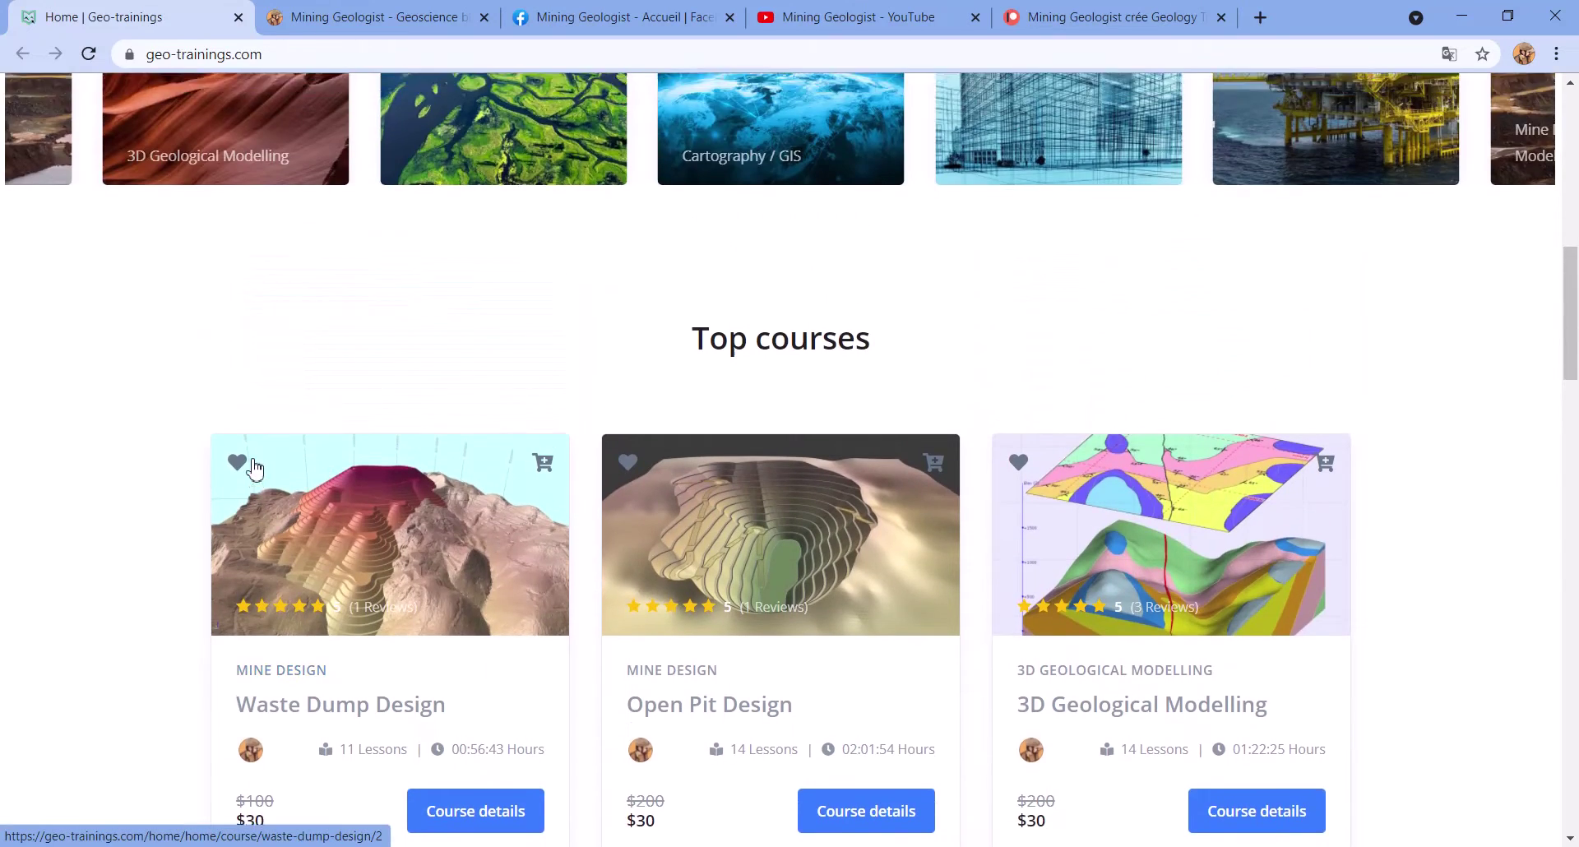
scroll(255, 471, up, 1)
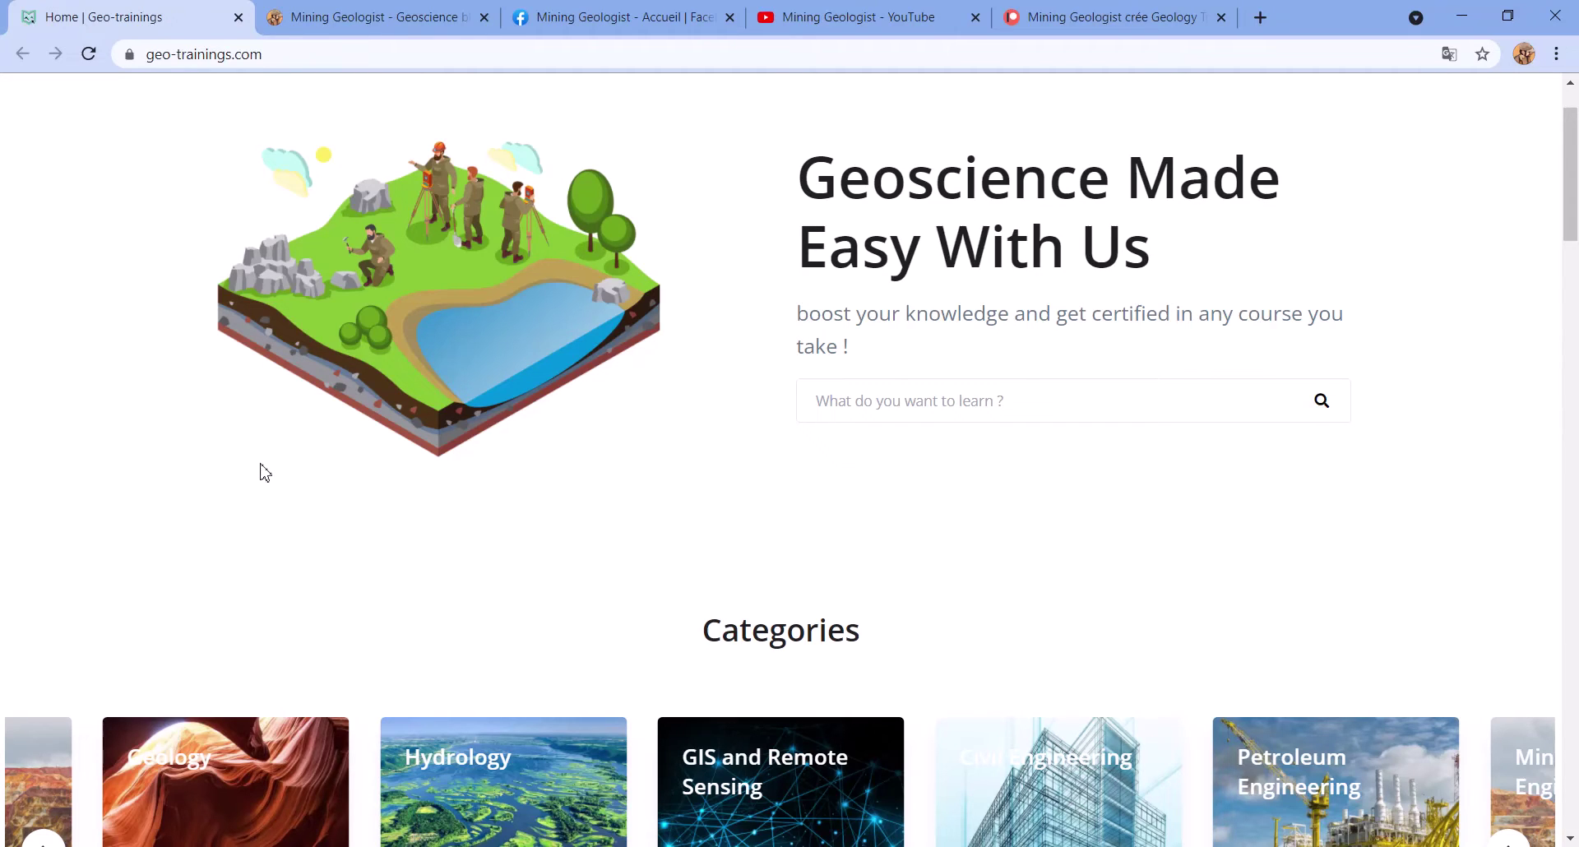
scroll(262, 472, down, 10)
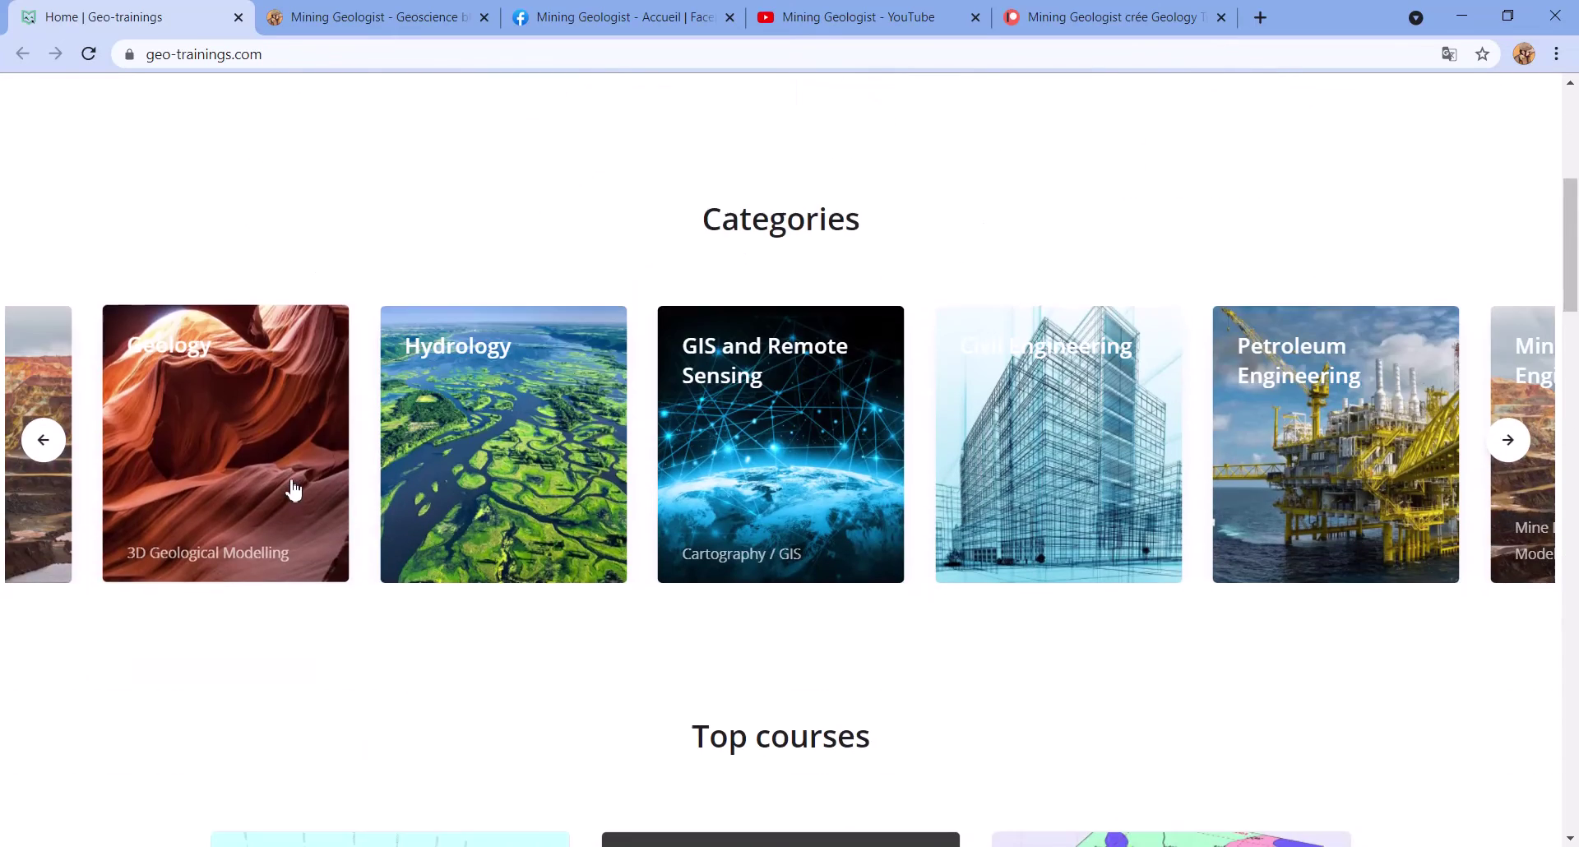
scroll(281, 487, down, 7)
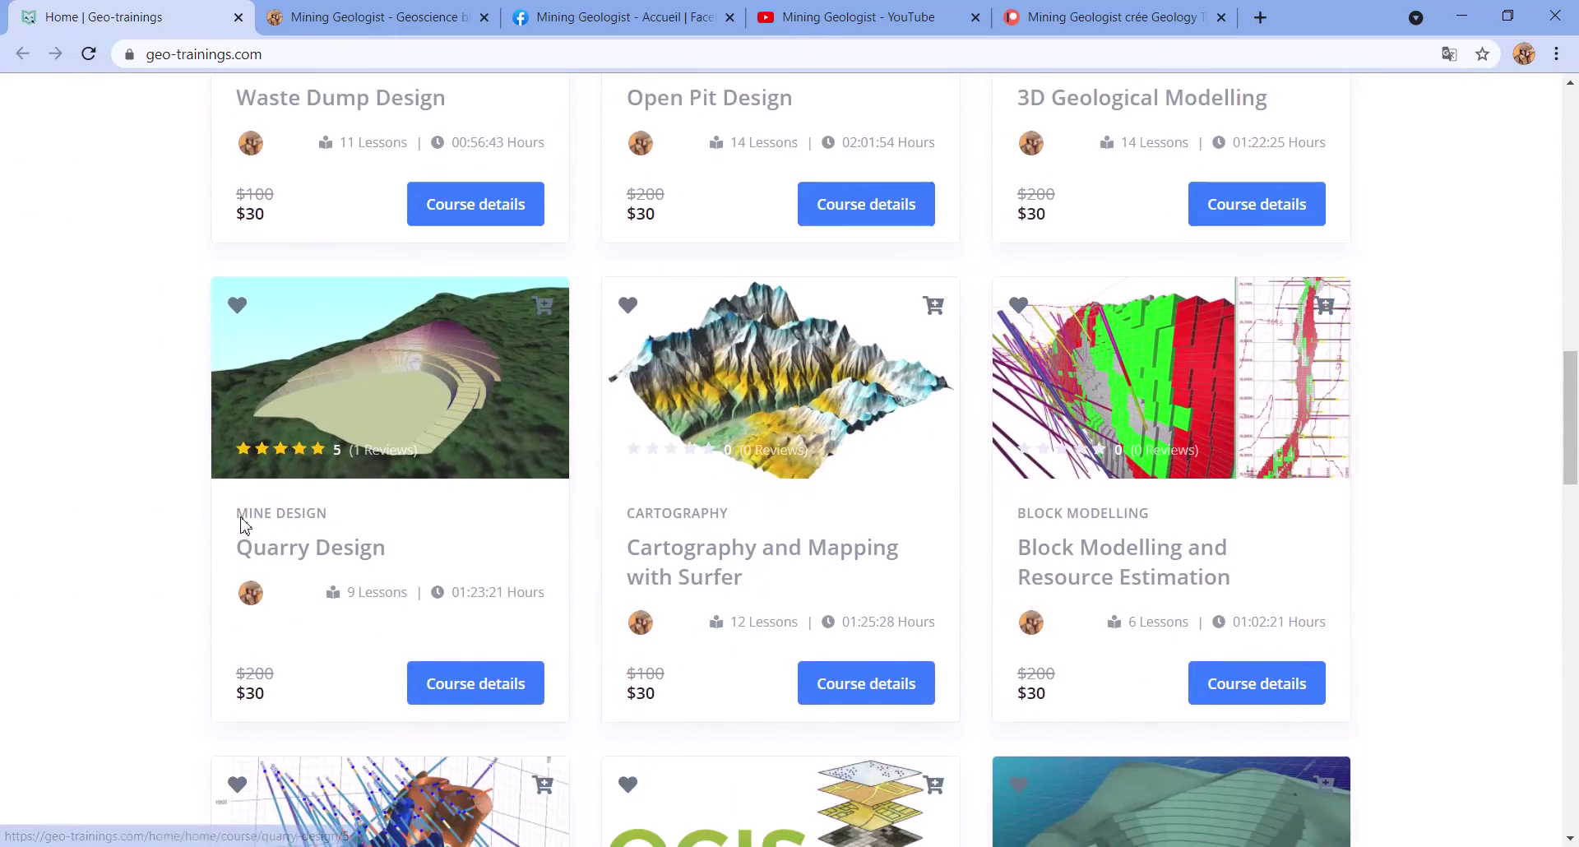
scroll(248, 532, down, 3)
scroll(248, 533, down, 10)
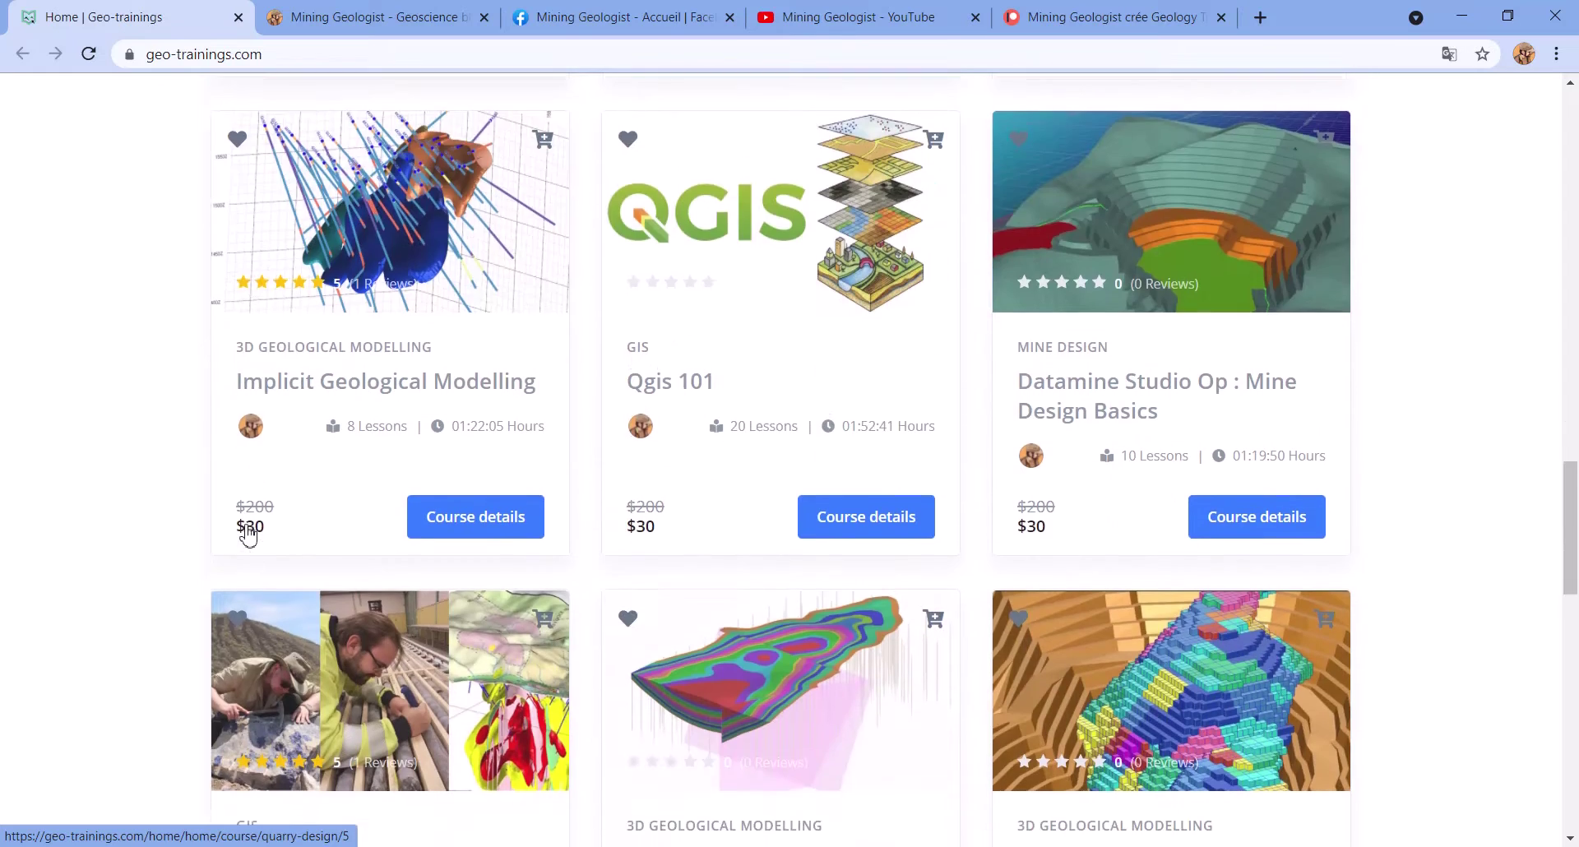
scroll(248, 533, down, 5)
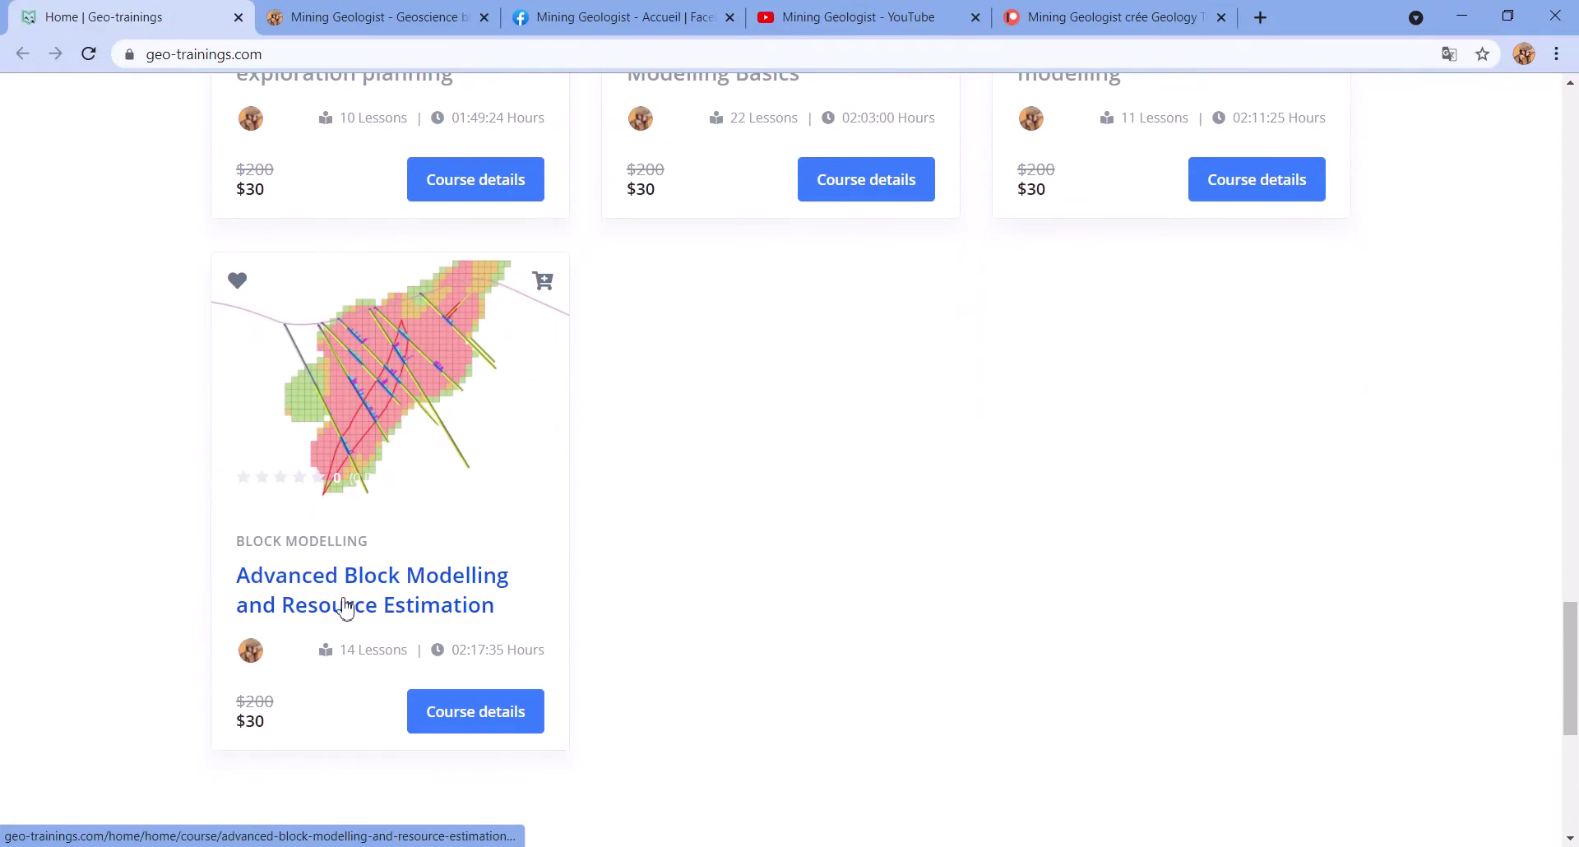
scroll(201, 600, up, 1)
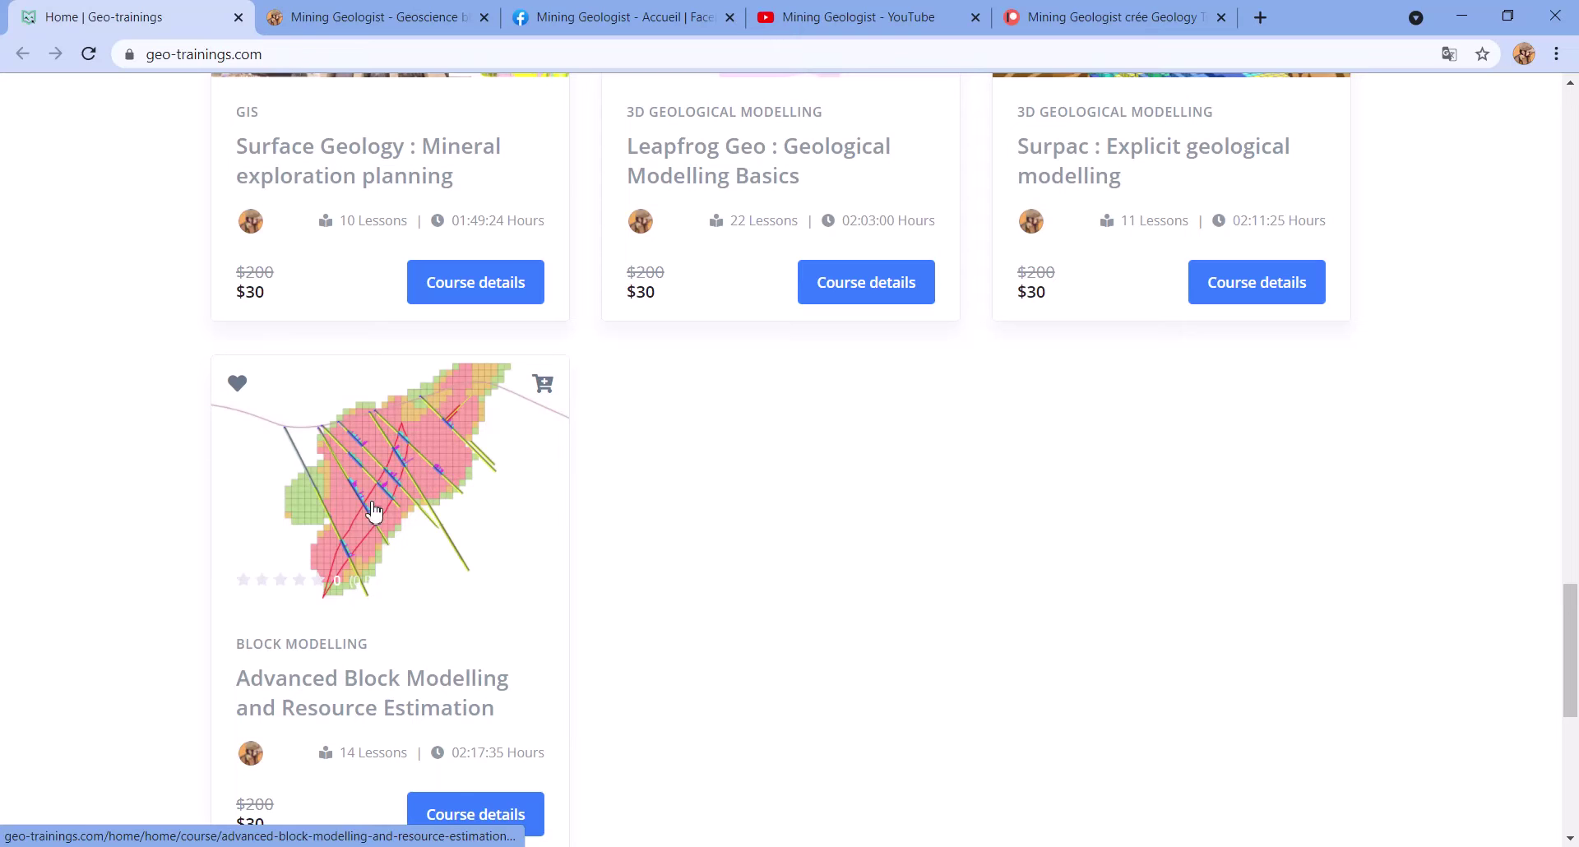
scroll(338, 523, up, 4)
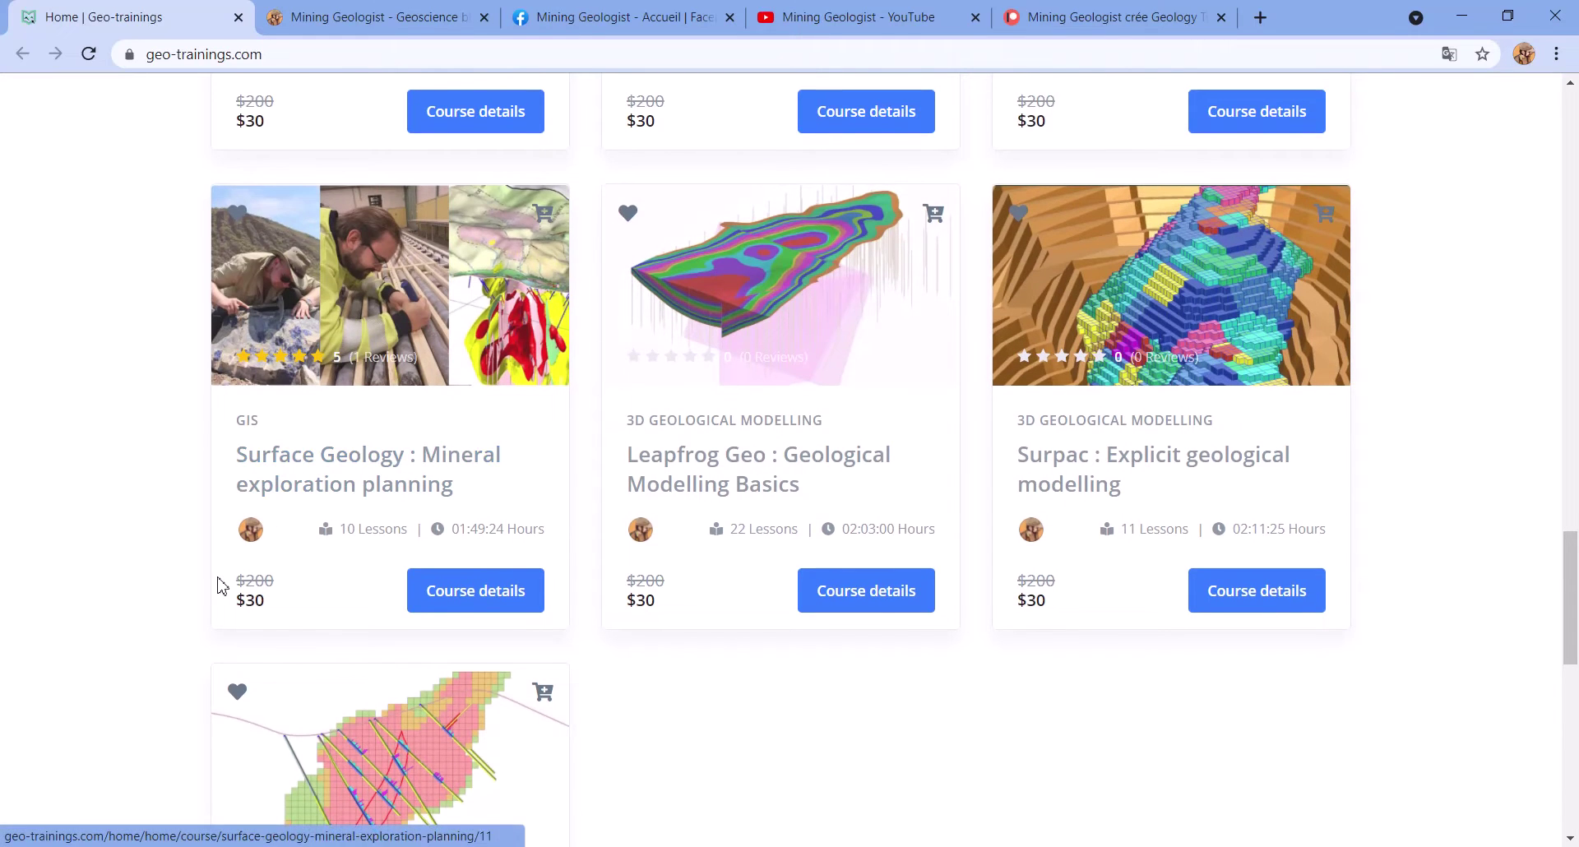
scroll(222, 584, down, 3)
scroll(247, 536, down, 1)
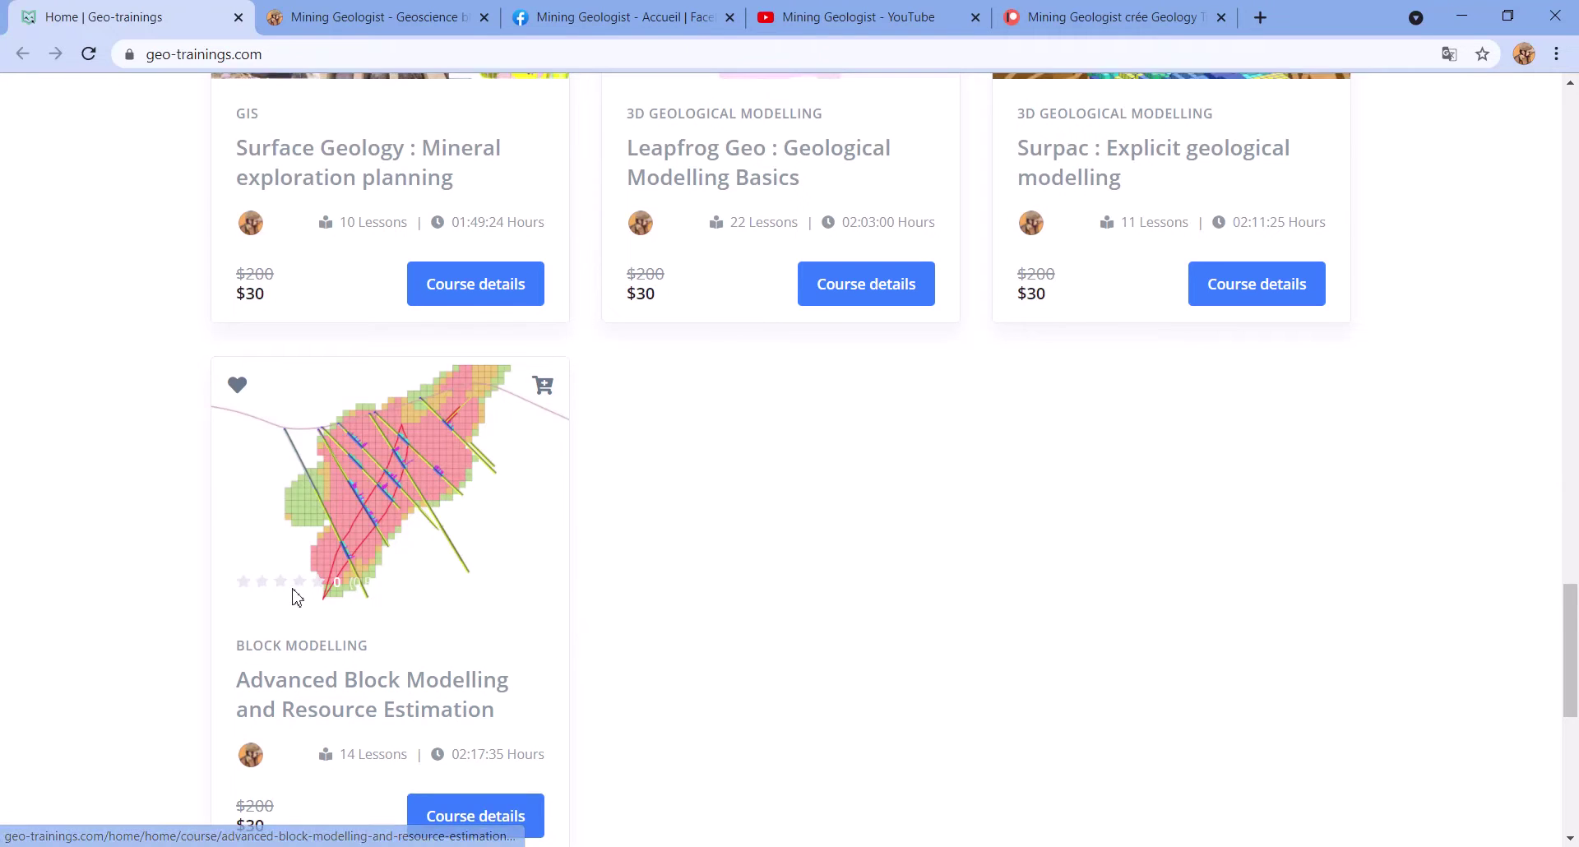
scroll(298, 596, up, 4)
scroll(296, 599, up, 5)
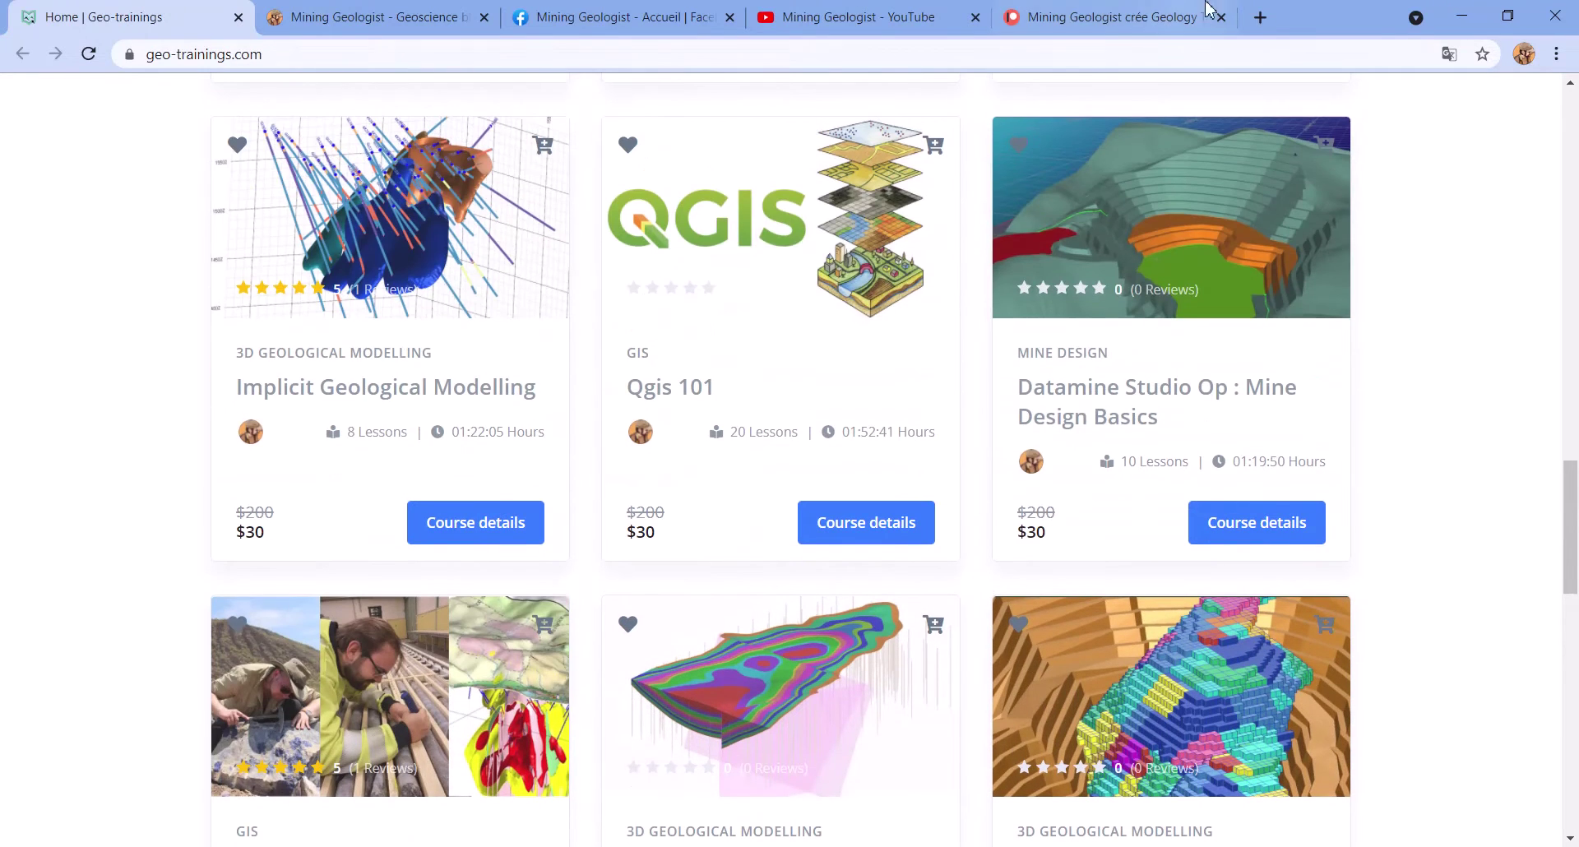
click(1461, 13)
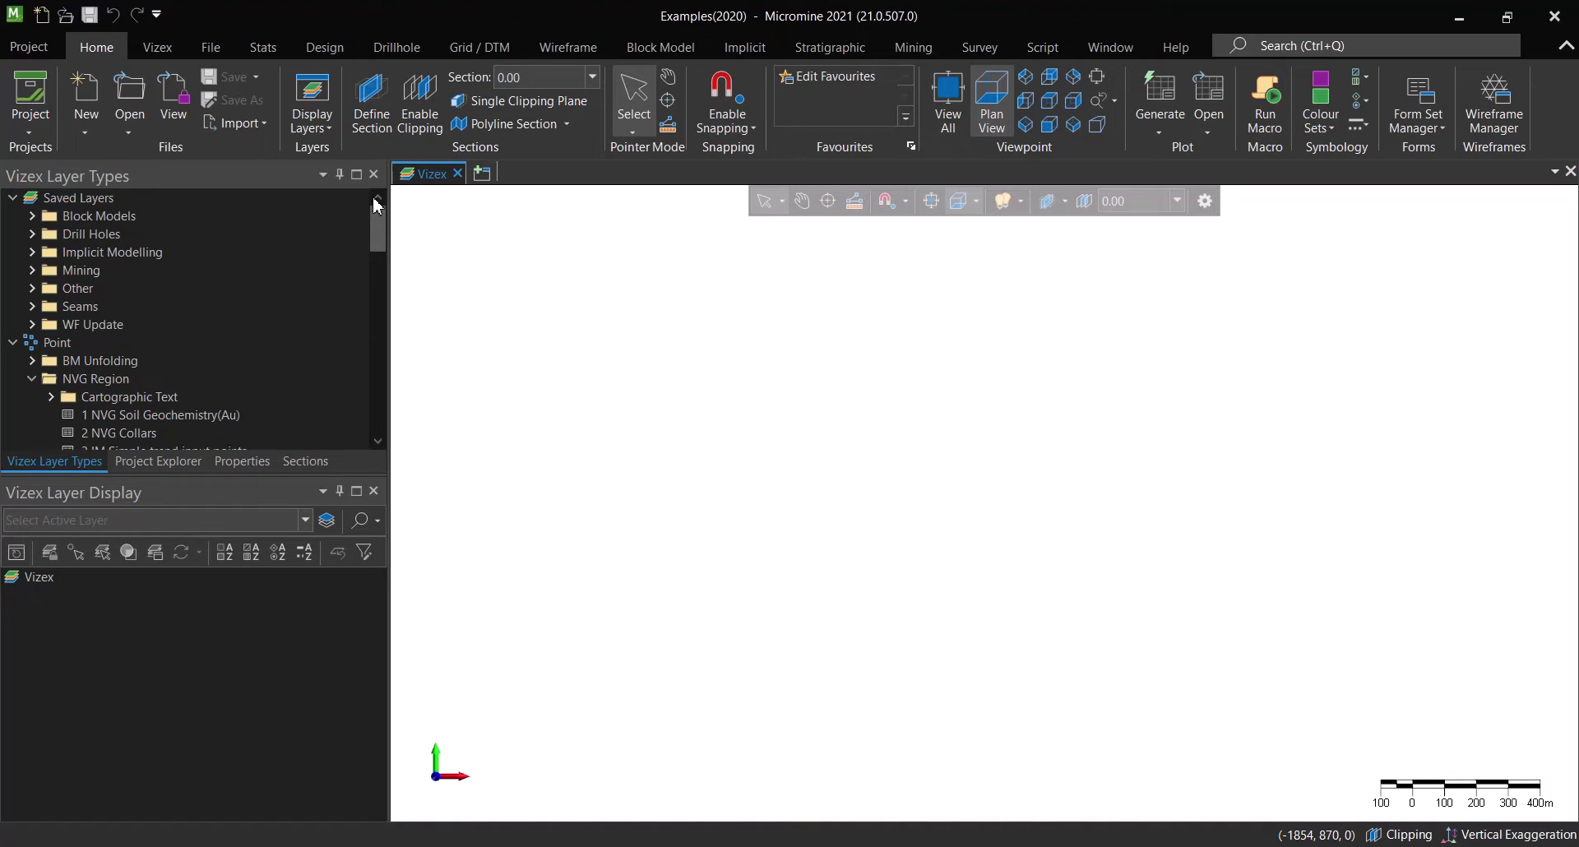
- Open the statistical Histogram form at its input and output settings
click(264, 54)
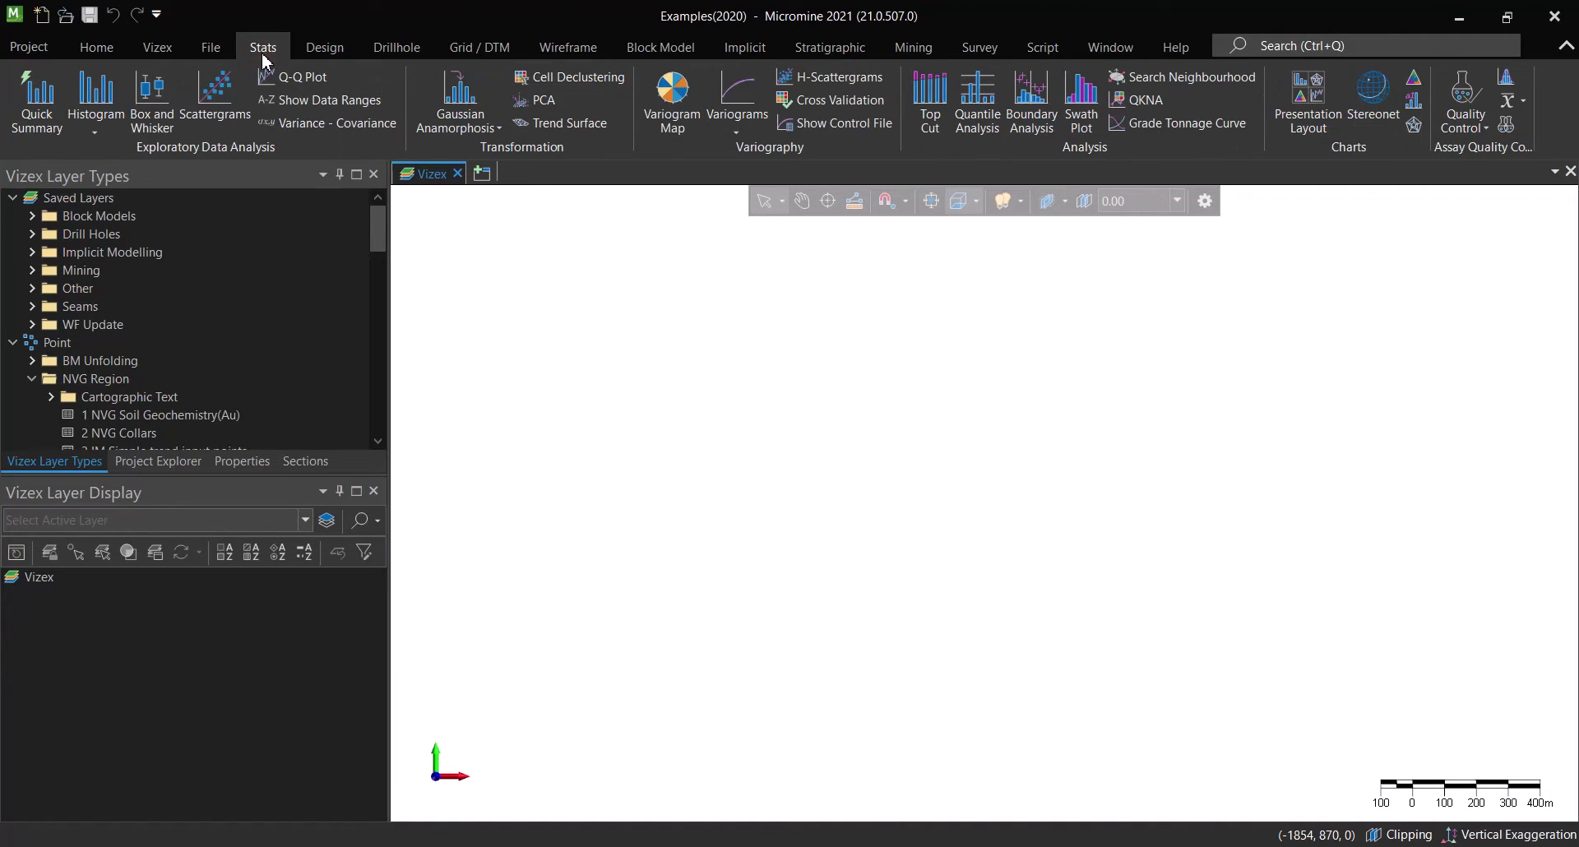
click(103, 93)
click(497, 202)
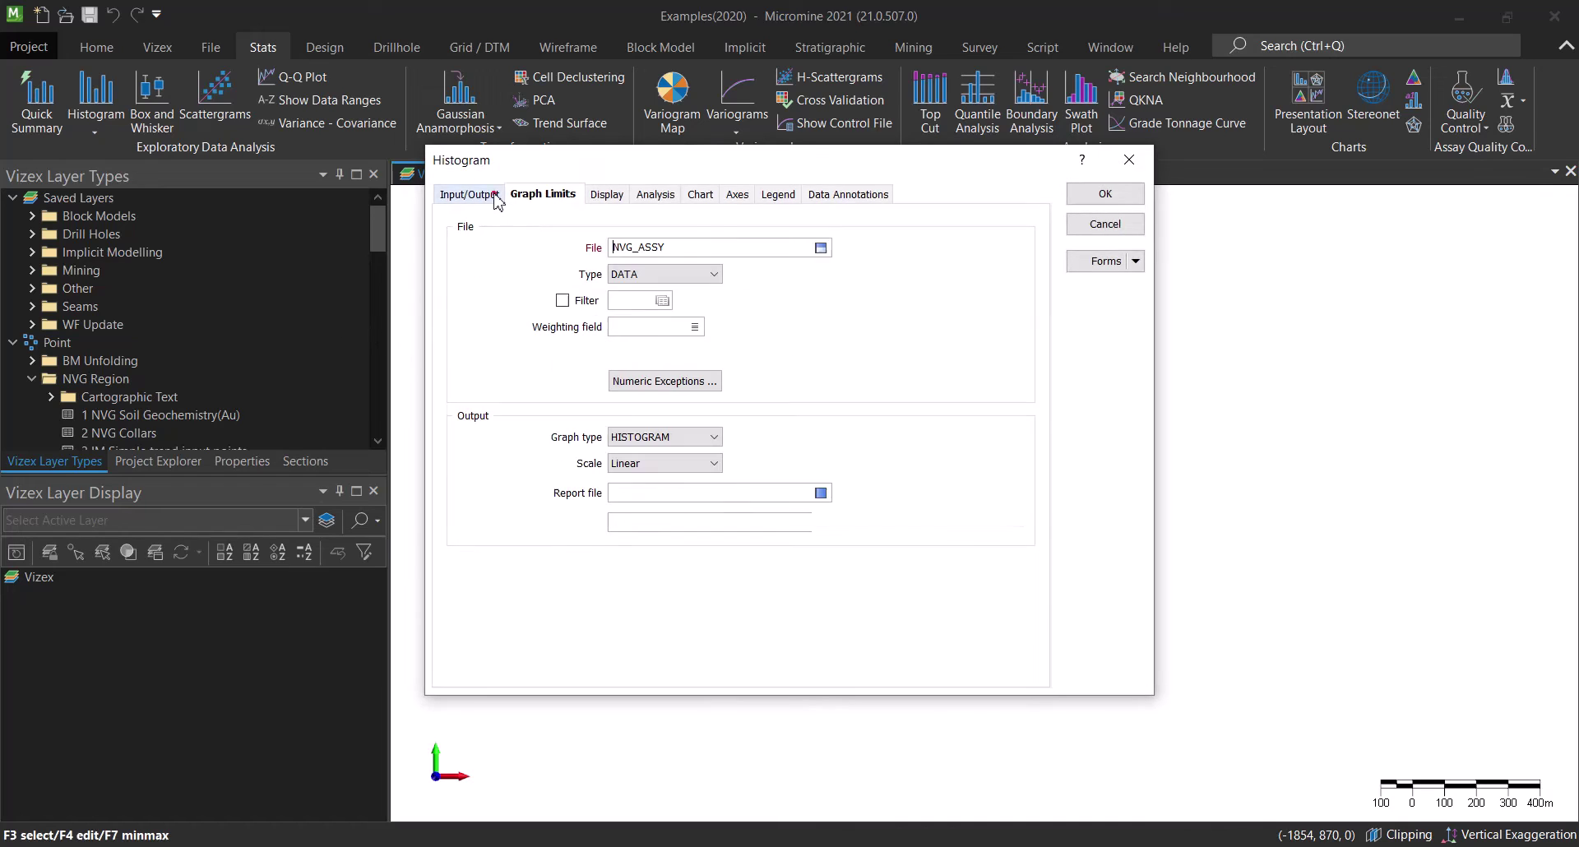
- View the records of the NVG_ASSY input file from the Histogram form
double_click(613, 247)
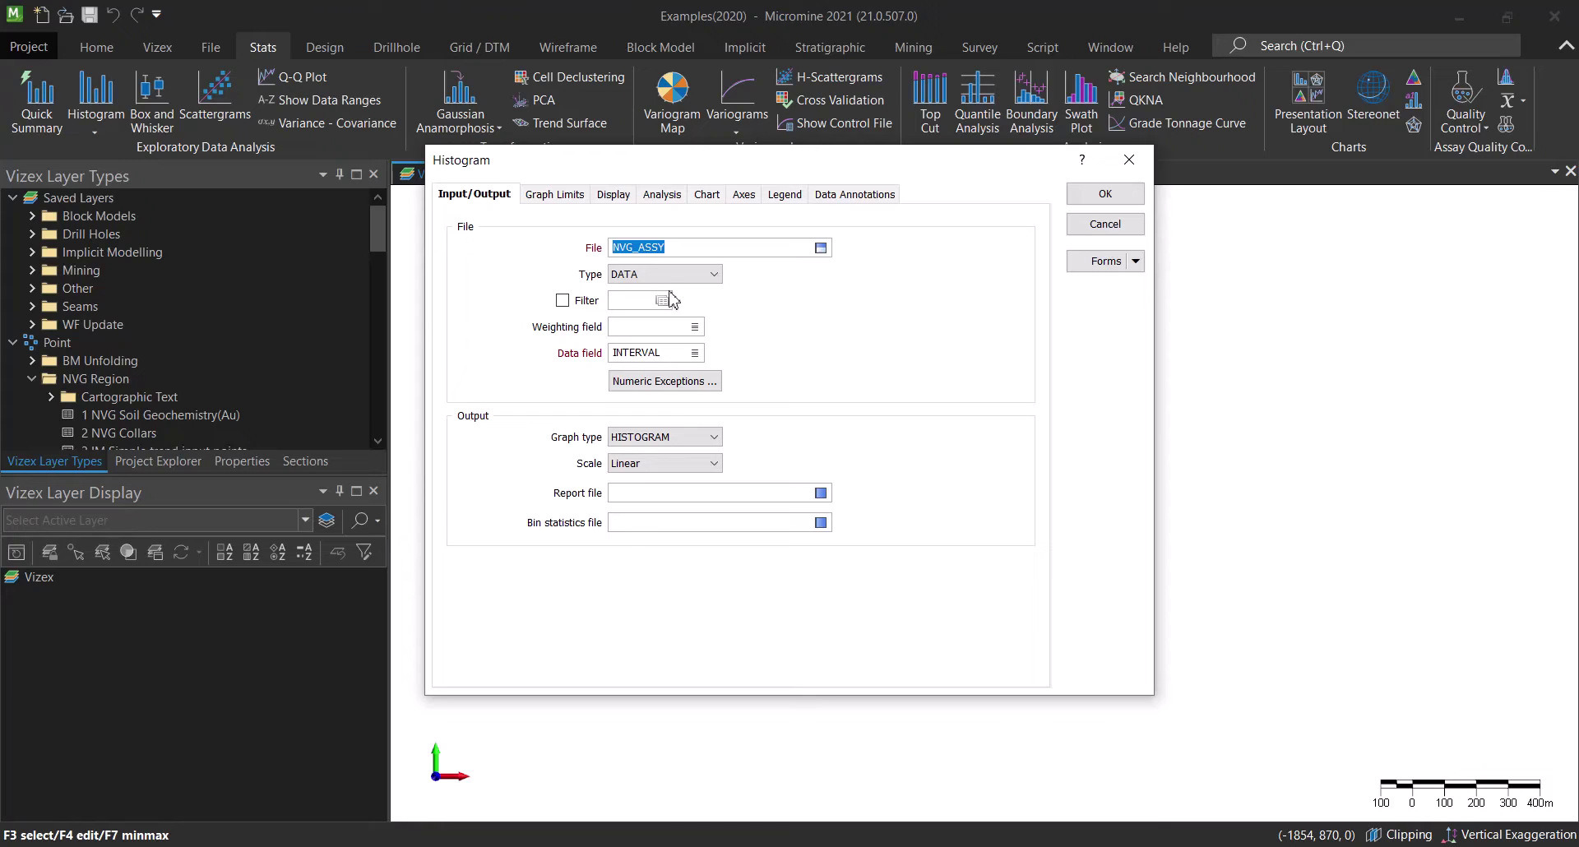
right_click(668, 247)
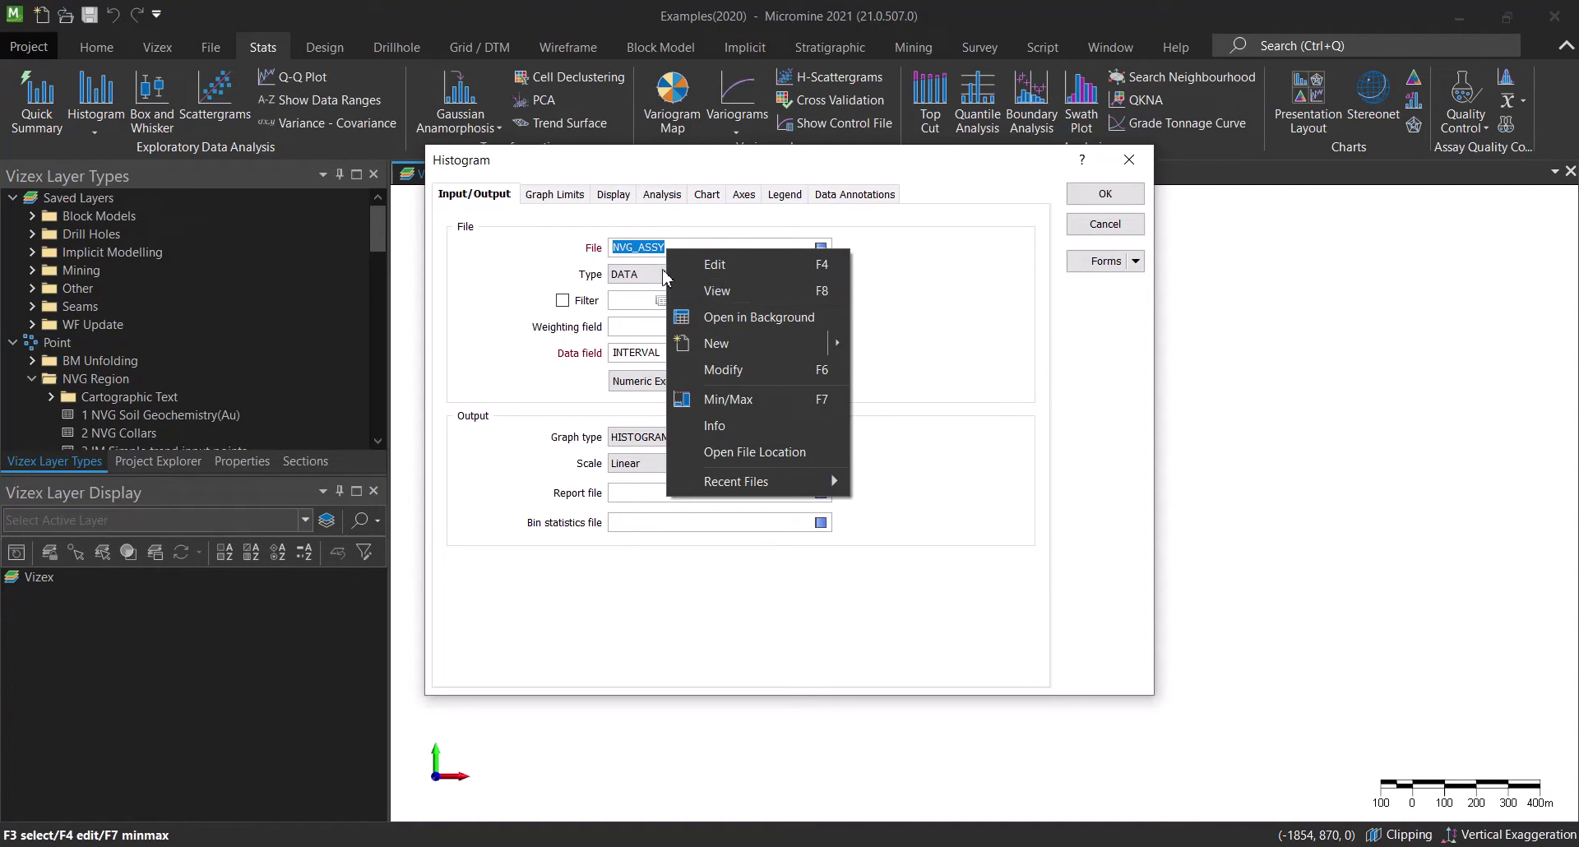
click(719, 291)
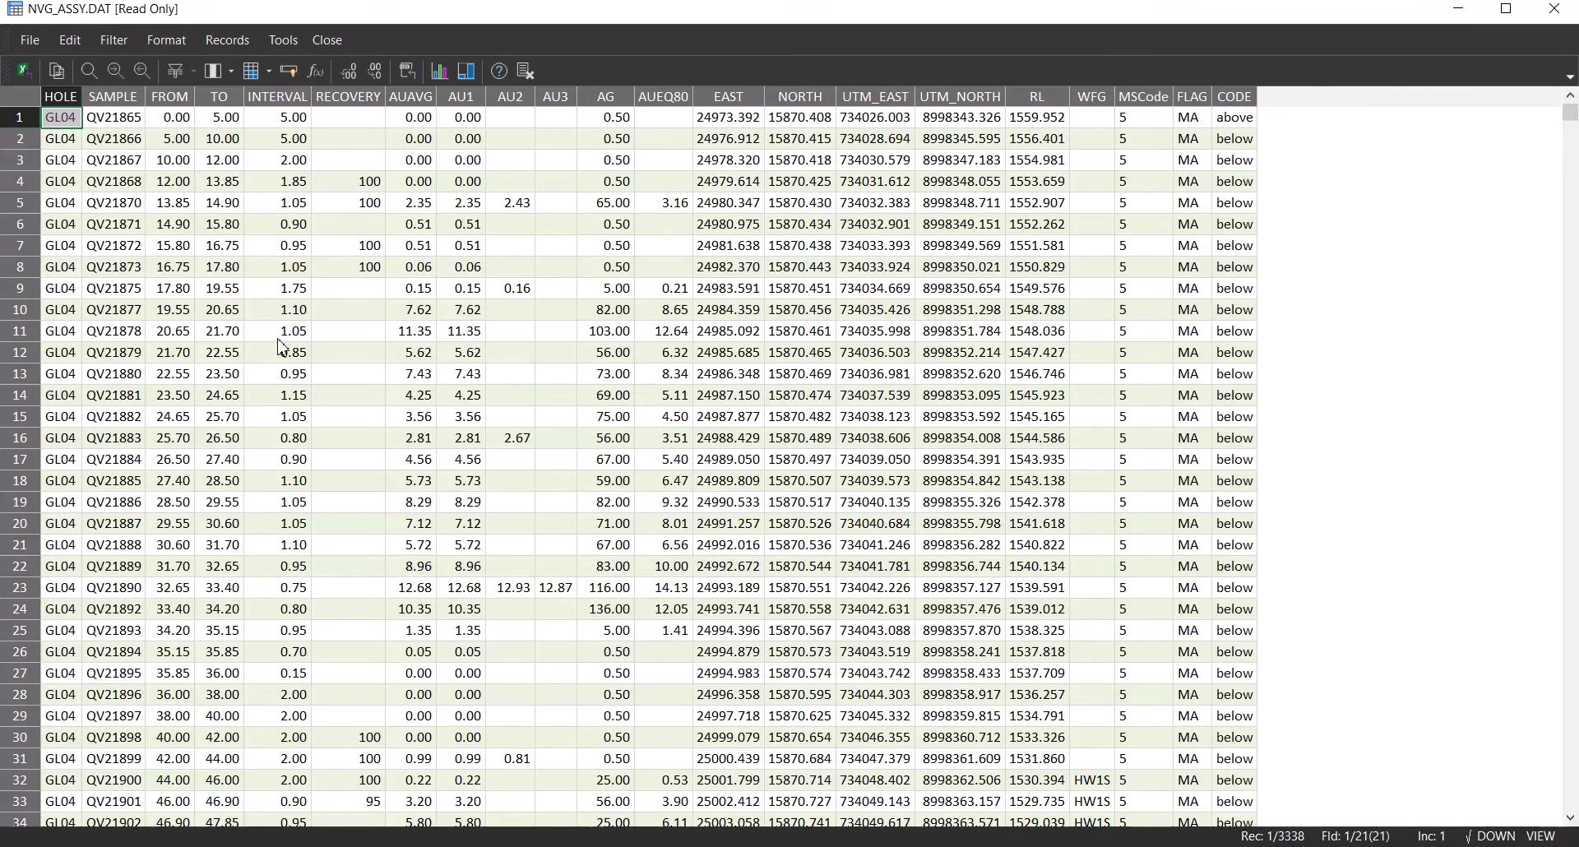
scroll(282, 350, down, 7)
scroll(282, 350, up, 7)
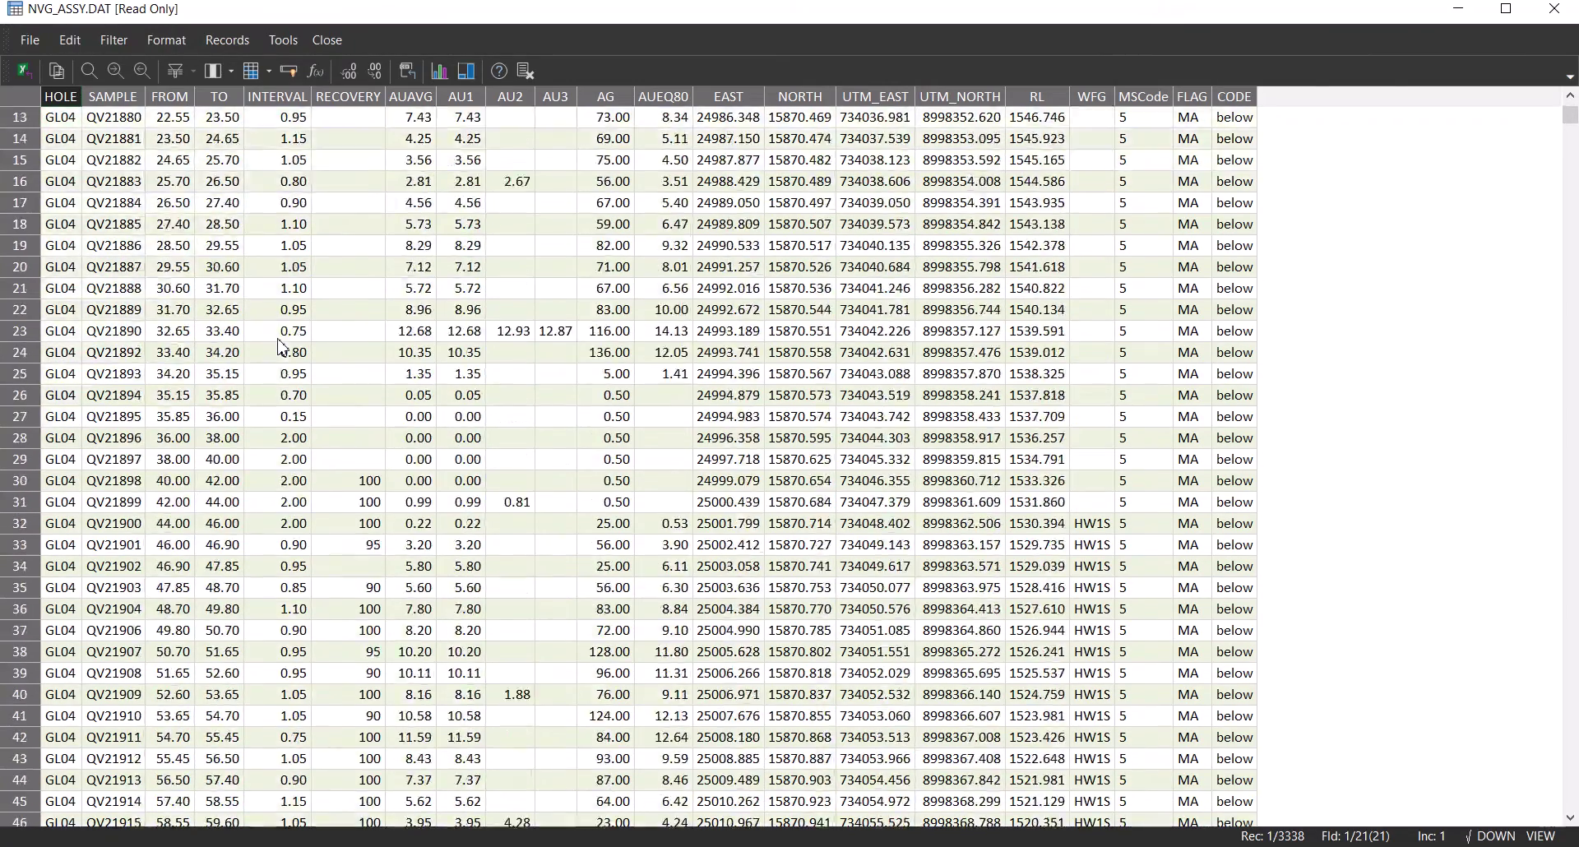
- Generate descriptive statistics for the INTERVAL field, examine its mean and median, and return to the Histogram form
click(279, 101)
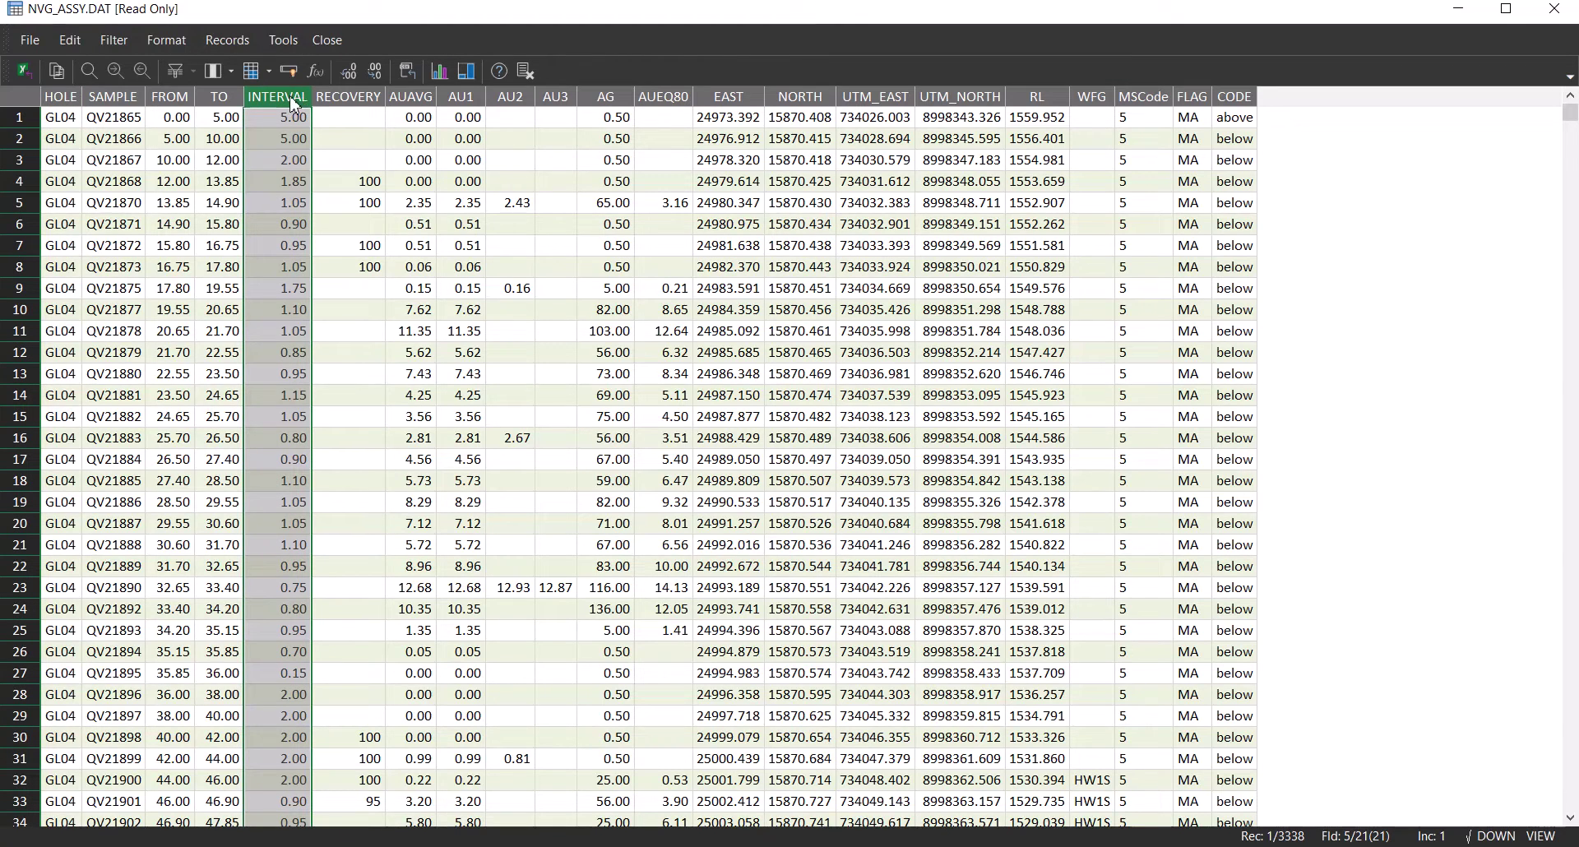
click(439, 71)
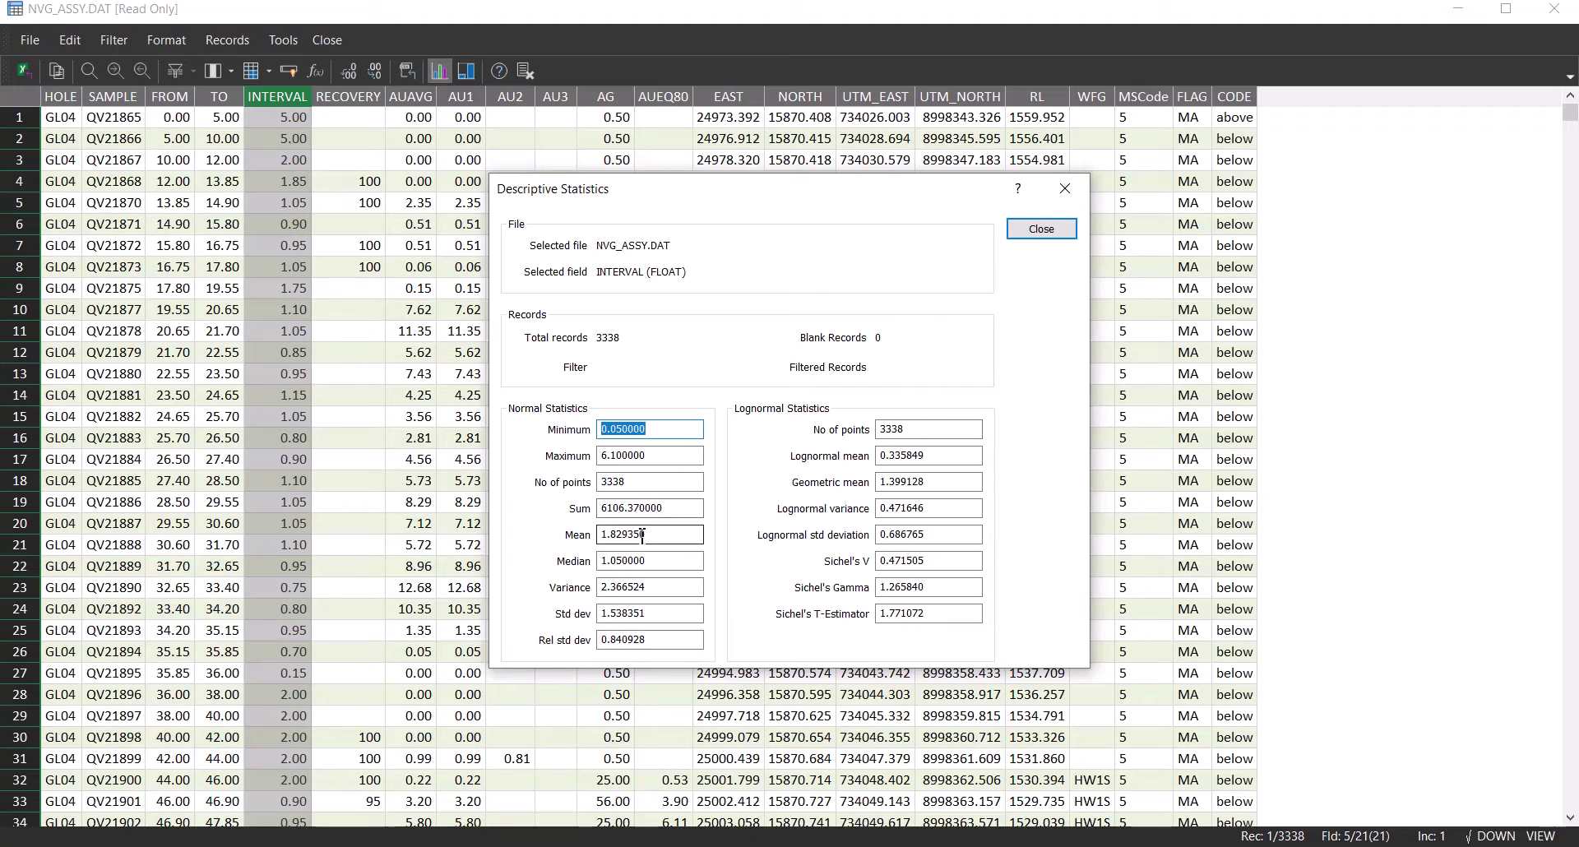
drag(657, 535, 598, 546)
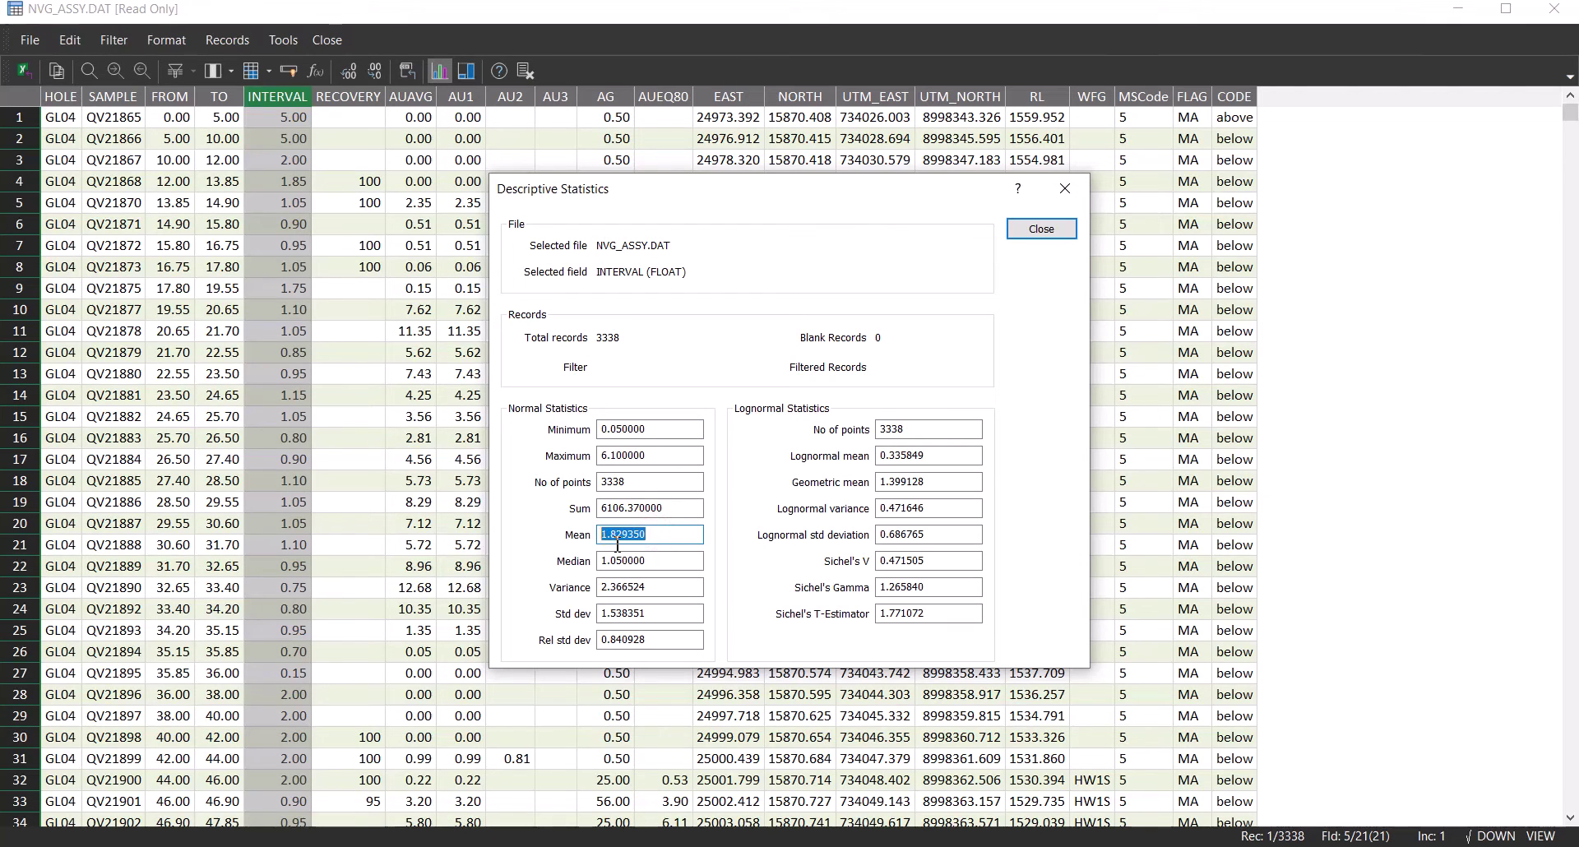
click(656, 562)
drag(657, 565, 601, 566)
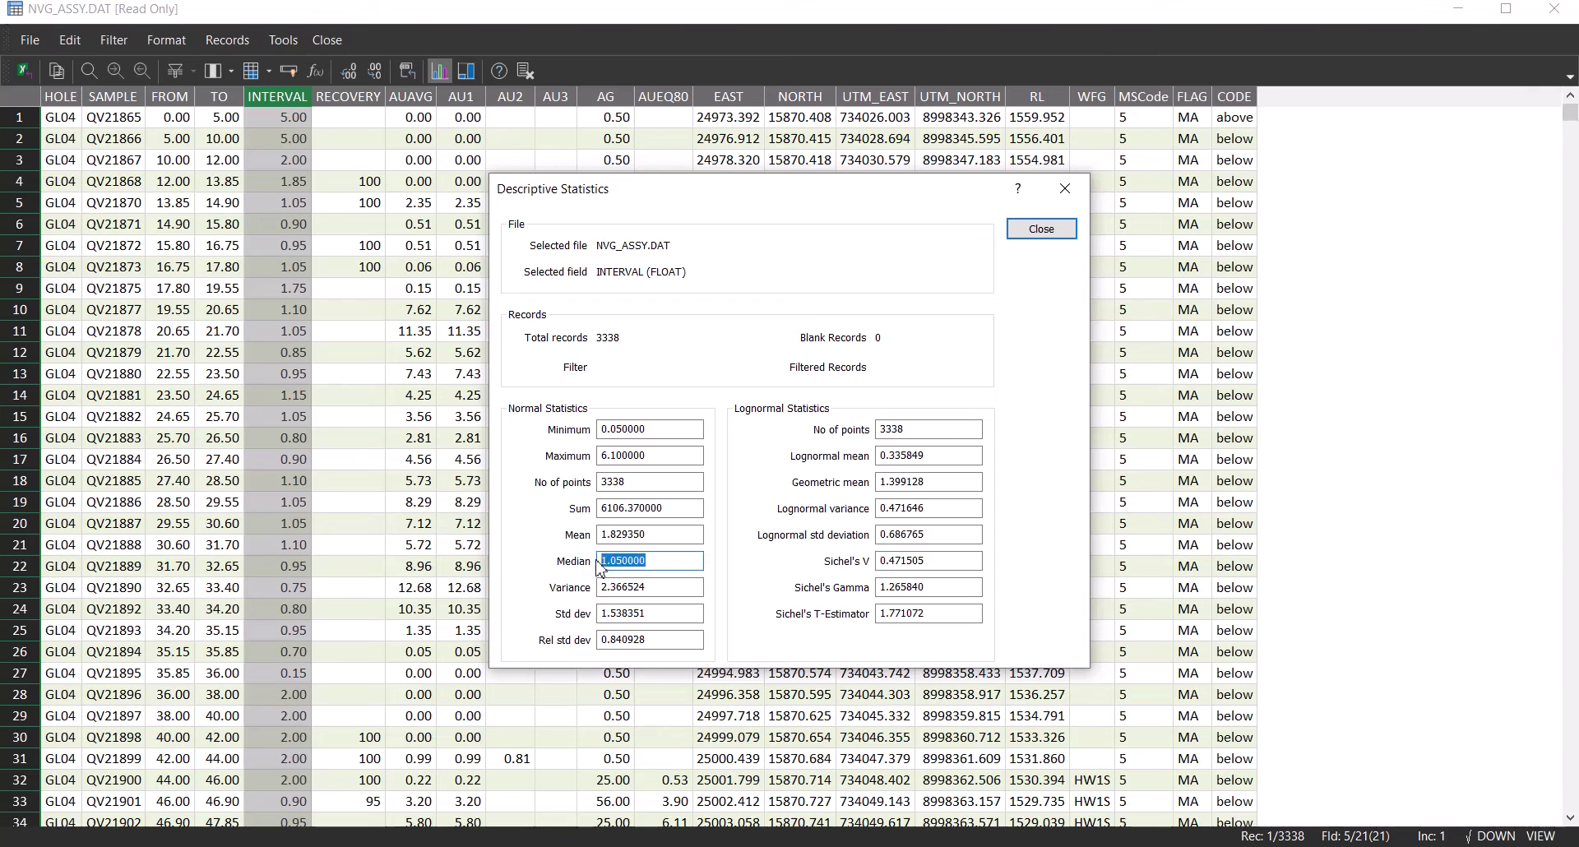
double_click(672, 543)
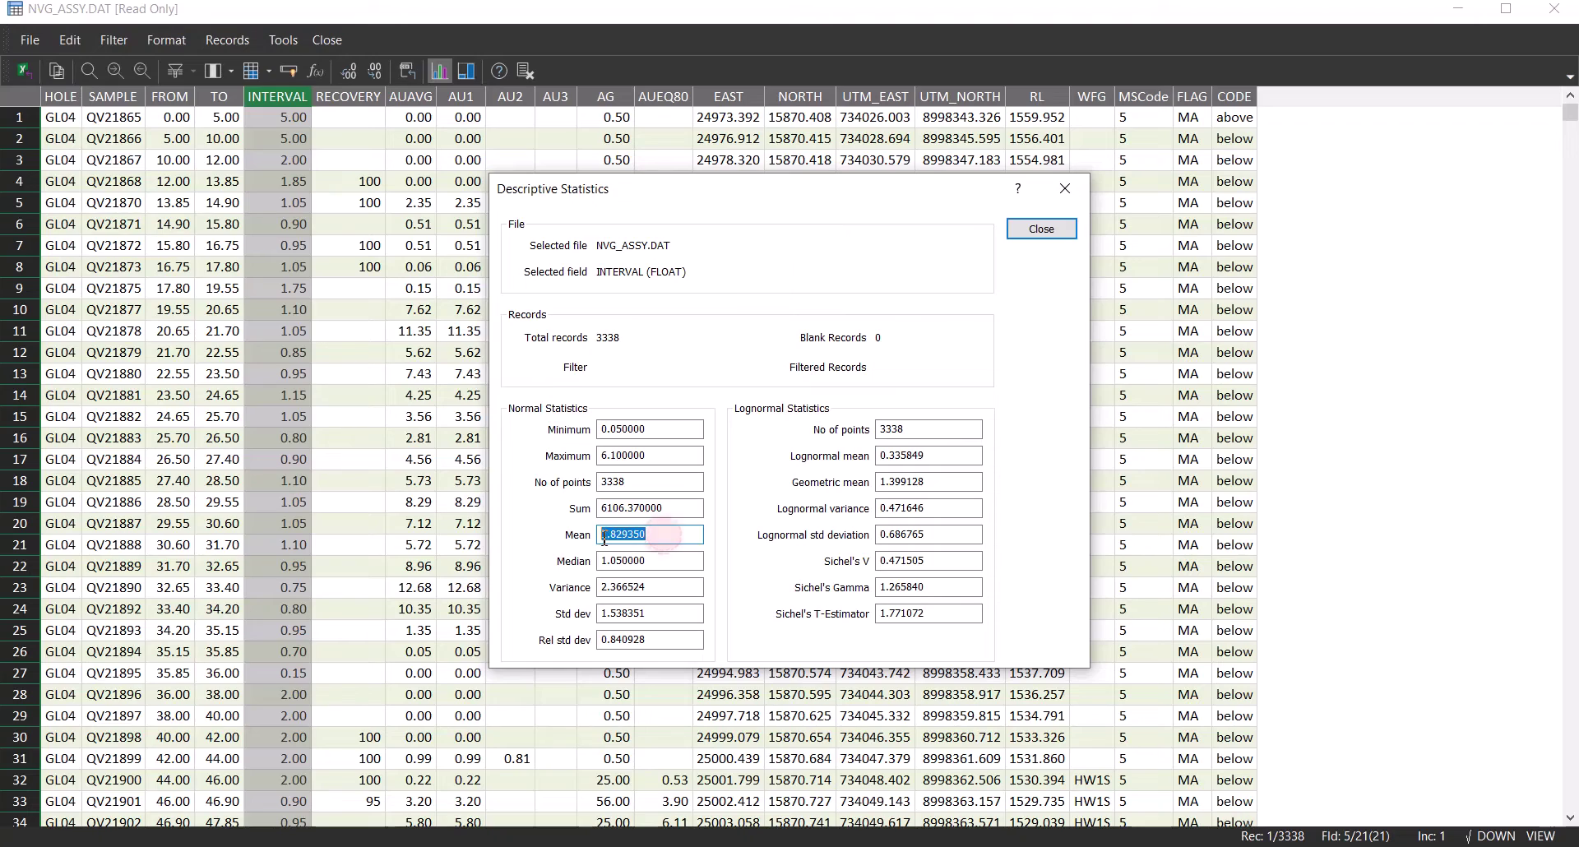
click(1039, 233)
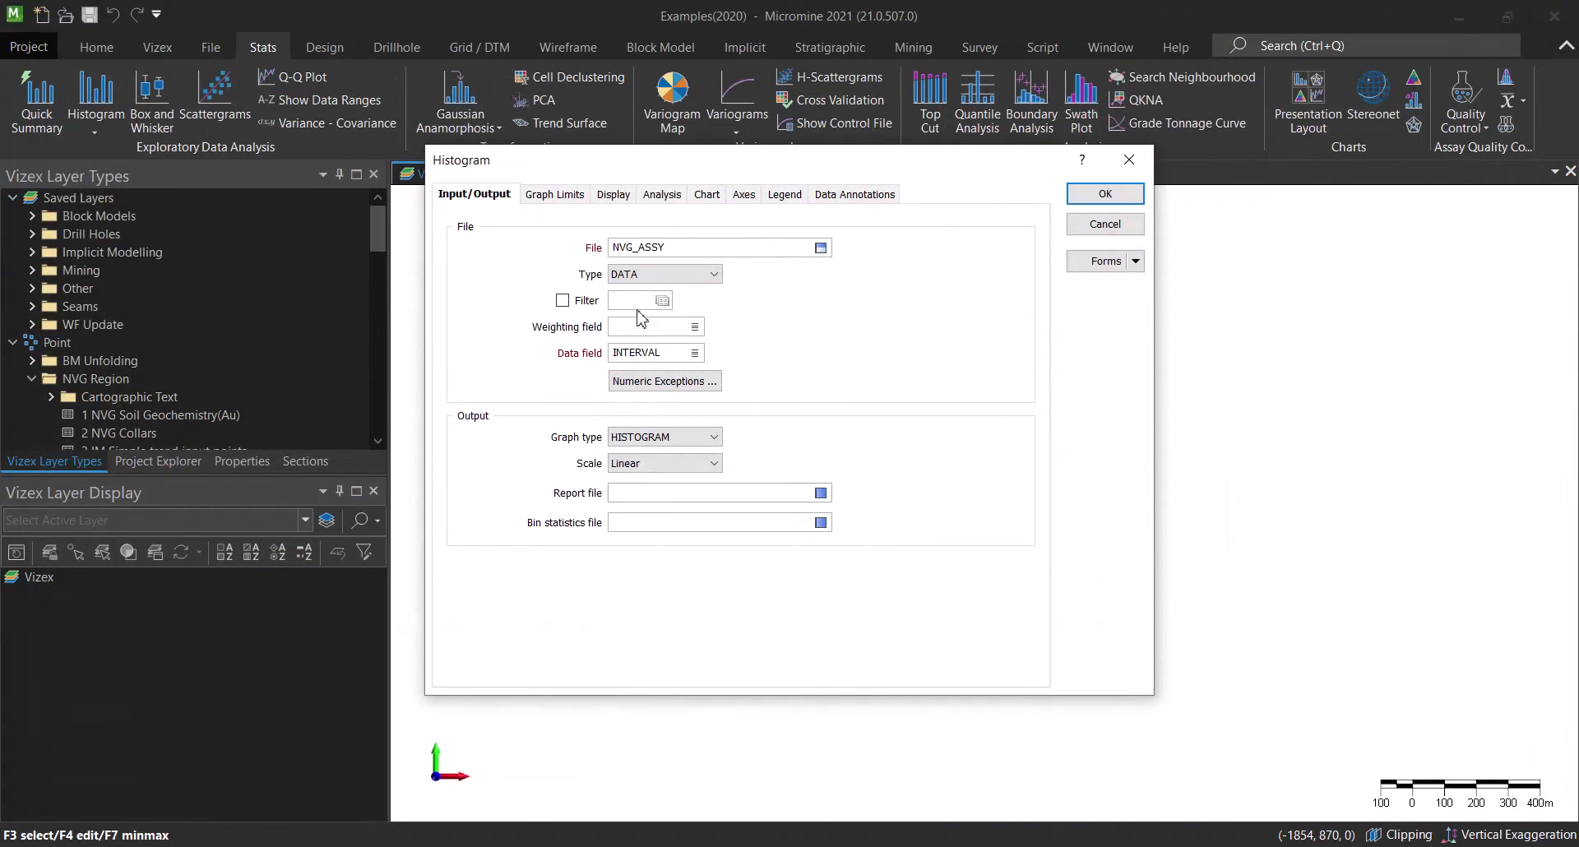
- Fetch the minimum and maximum for the histogram's normal graph limits, 0.0 and 6.2, for the INTERVAL field
double_click(666, 354)
click(544, 195)
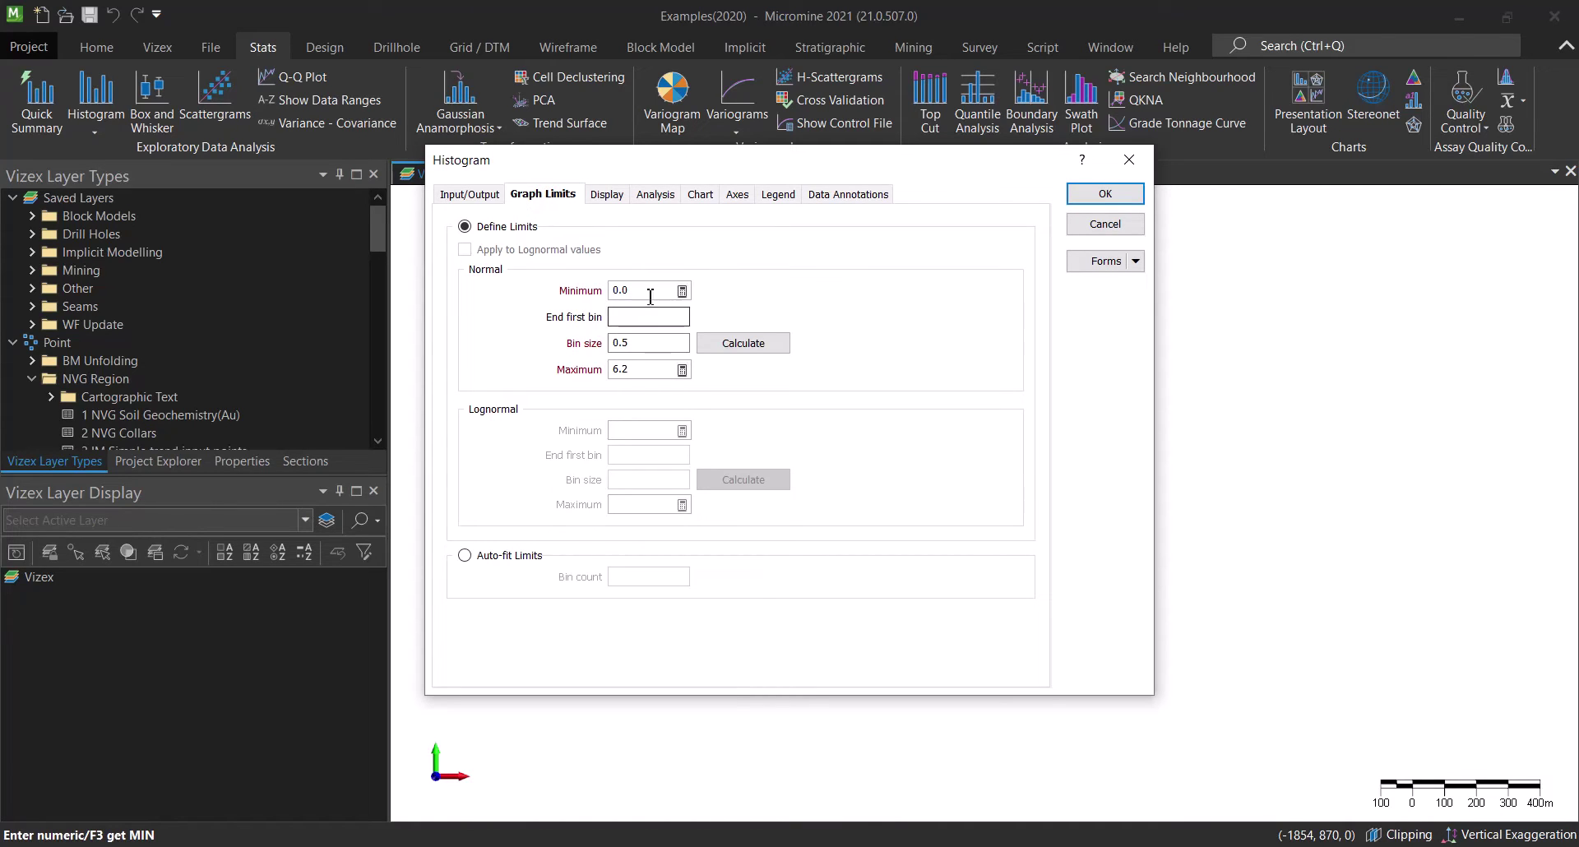
click(682, 289)
click(683, 370)
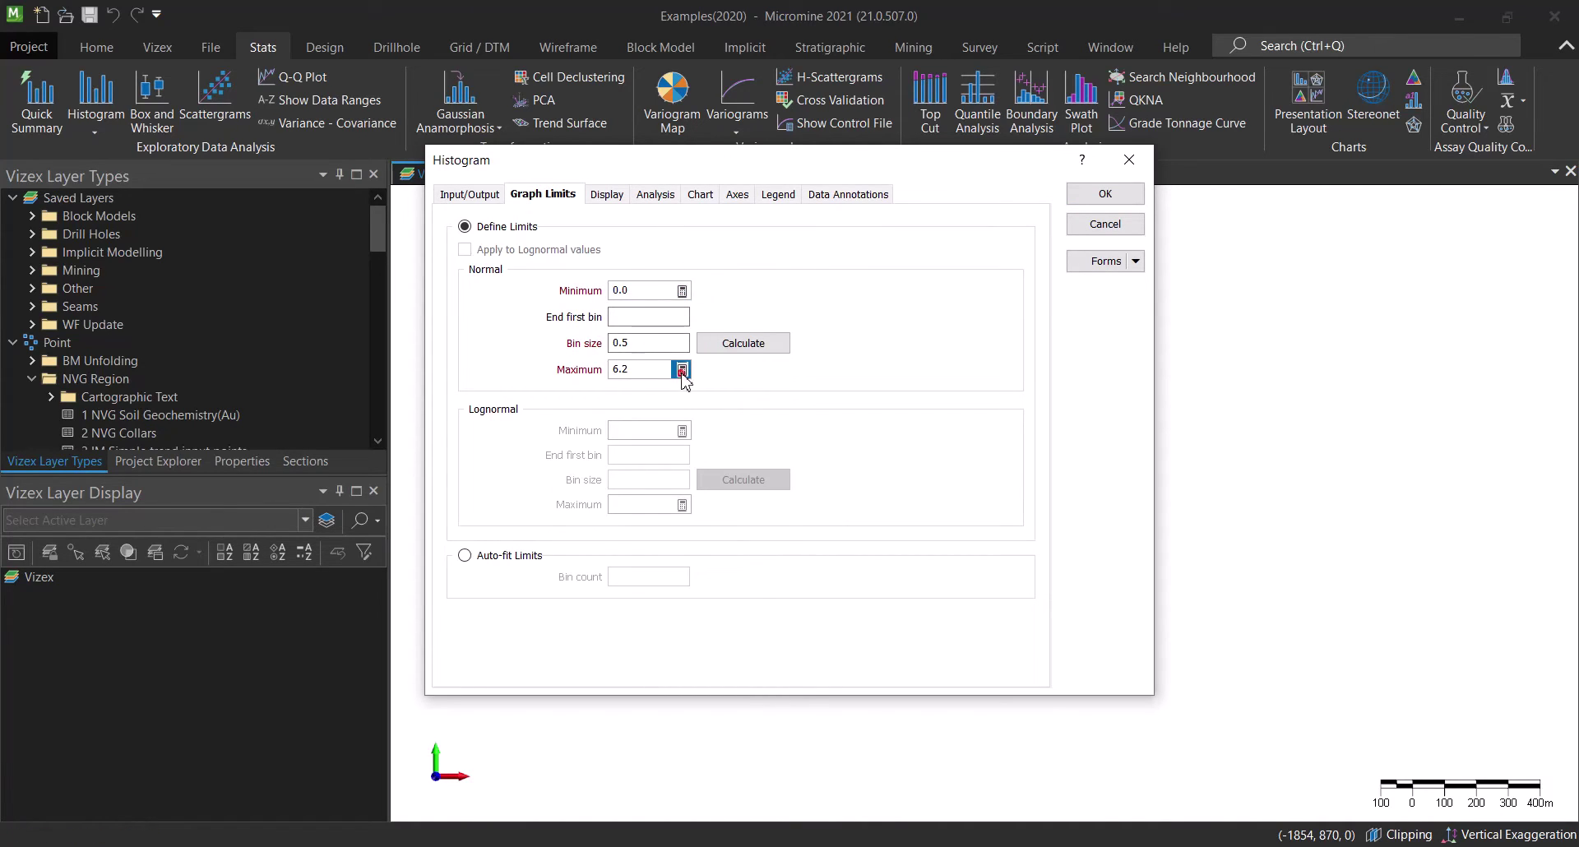
double_click(648, 343)
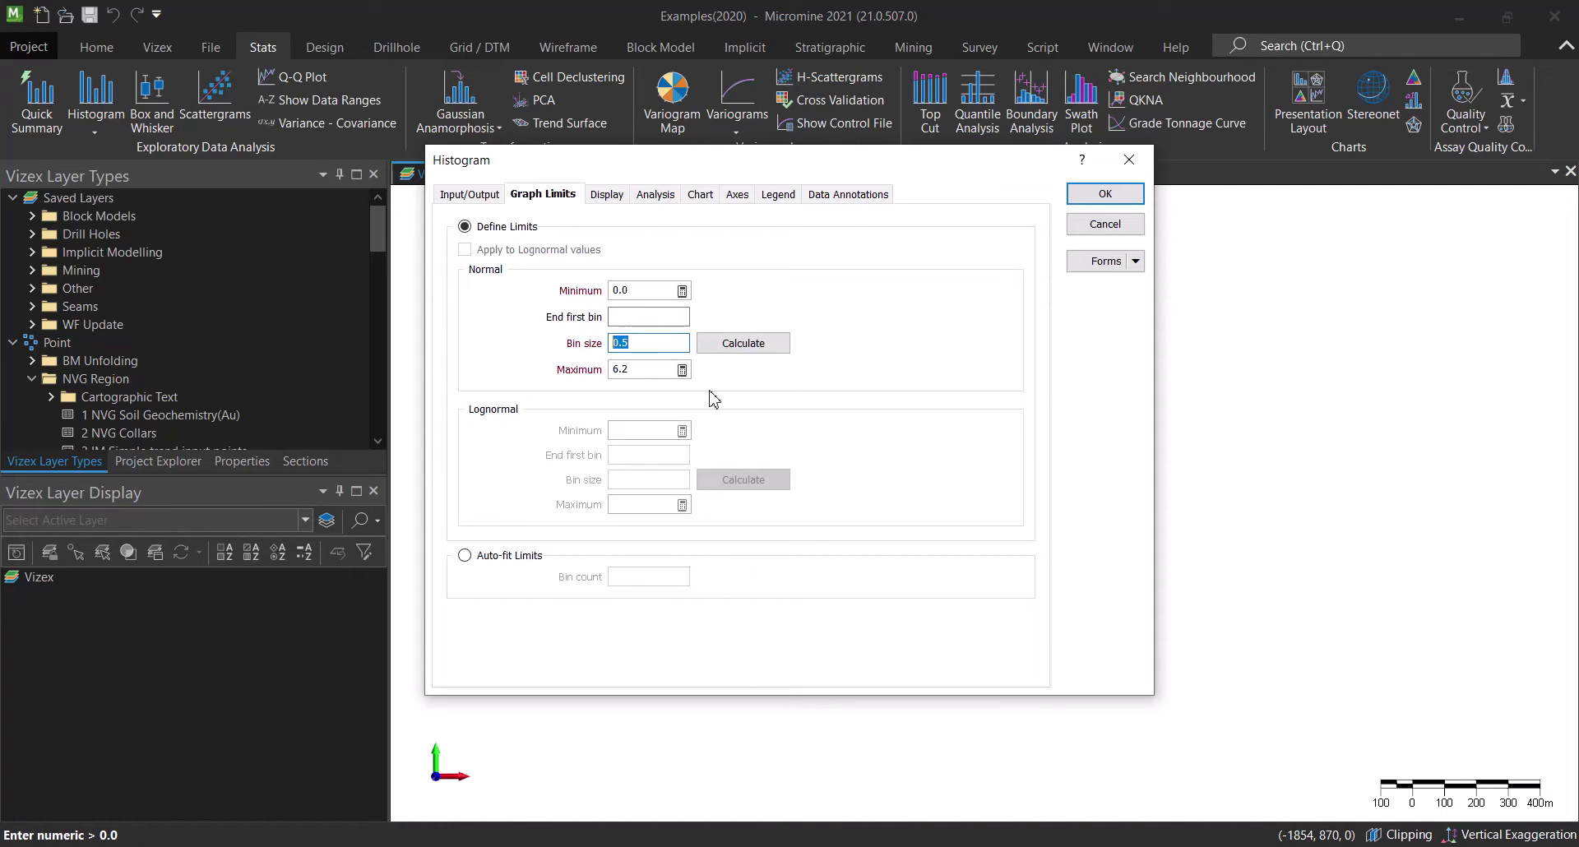
click(709, 354)
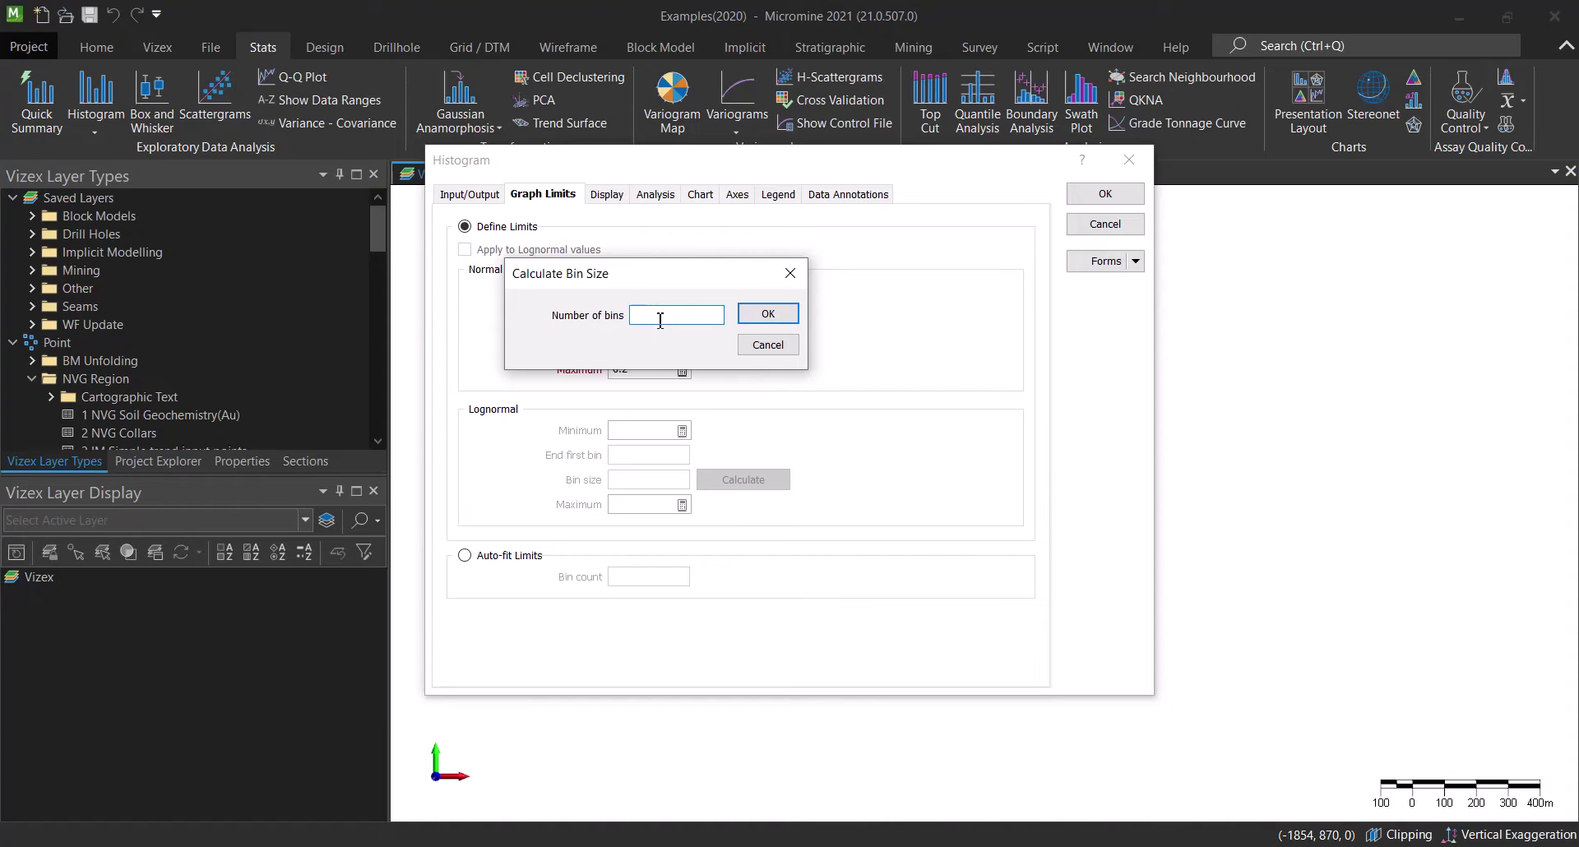
click(790, 273)
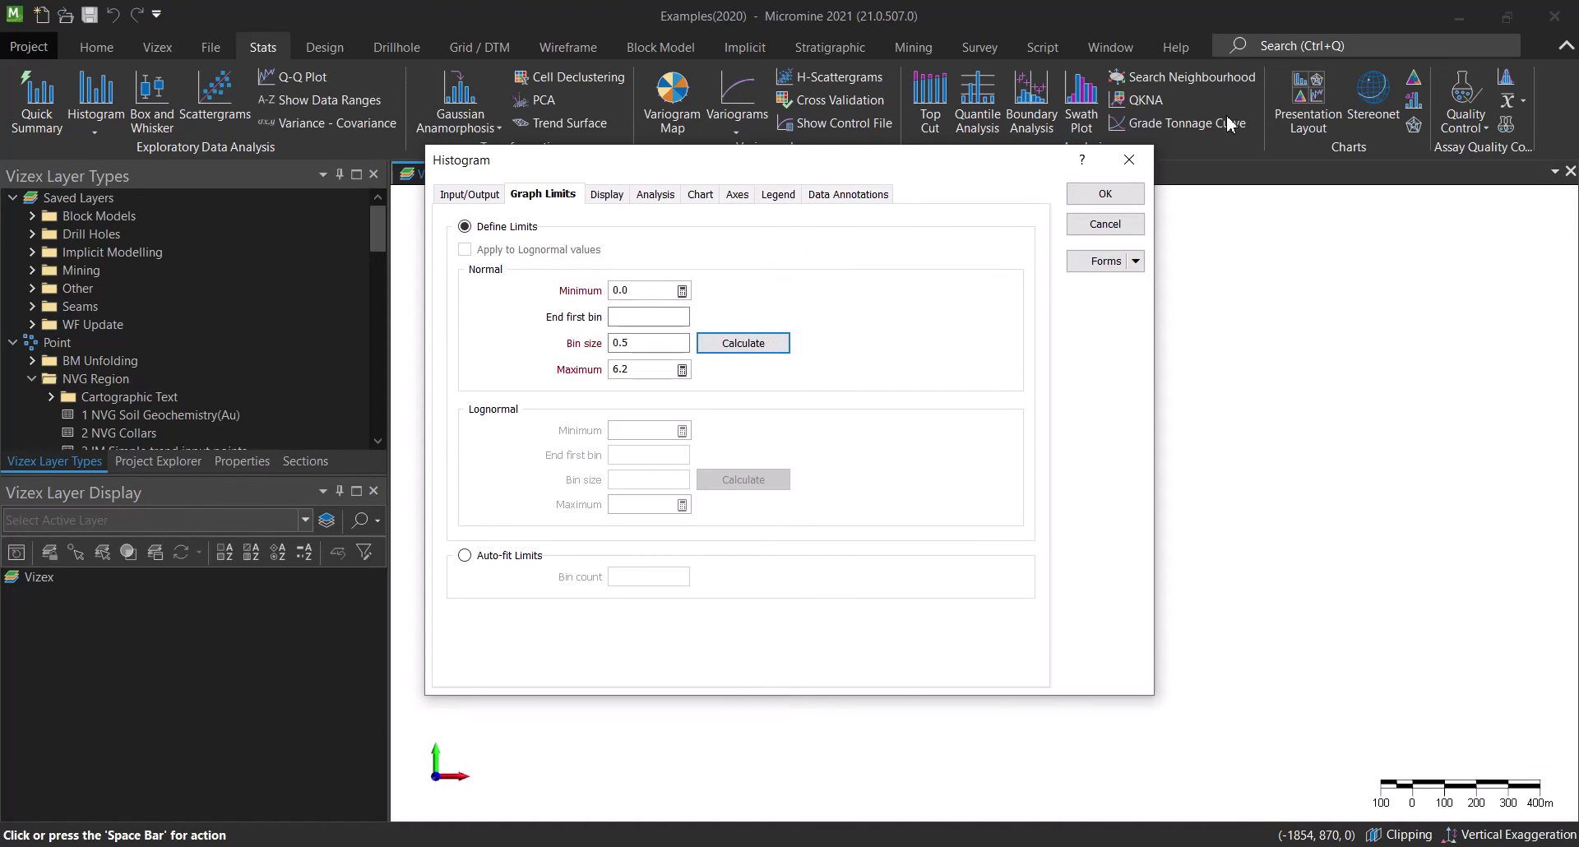
- Calculate a histogram bin size of 0.1240 from a number of bins
click(658, 342)
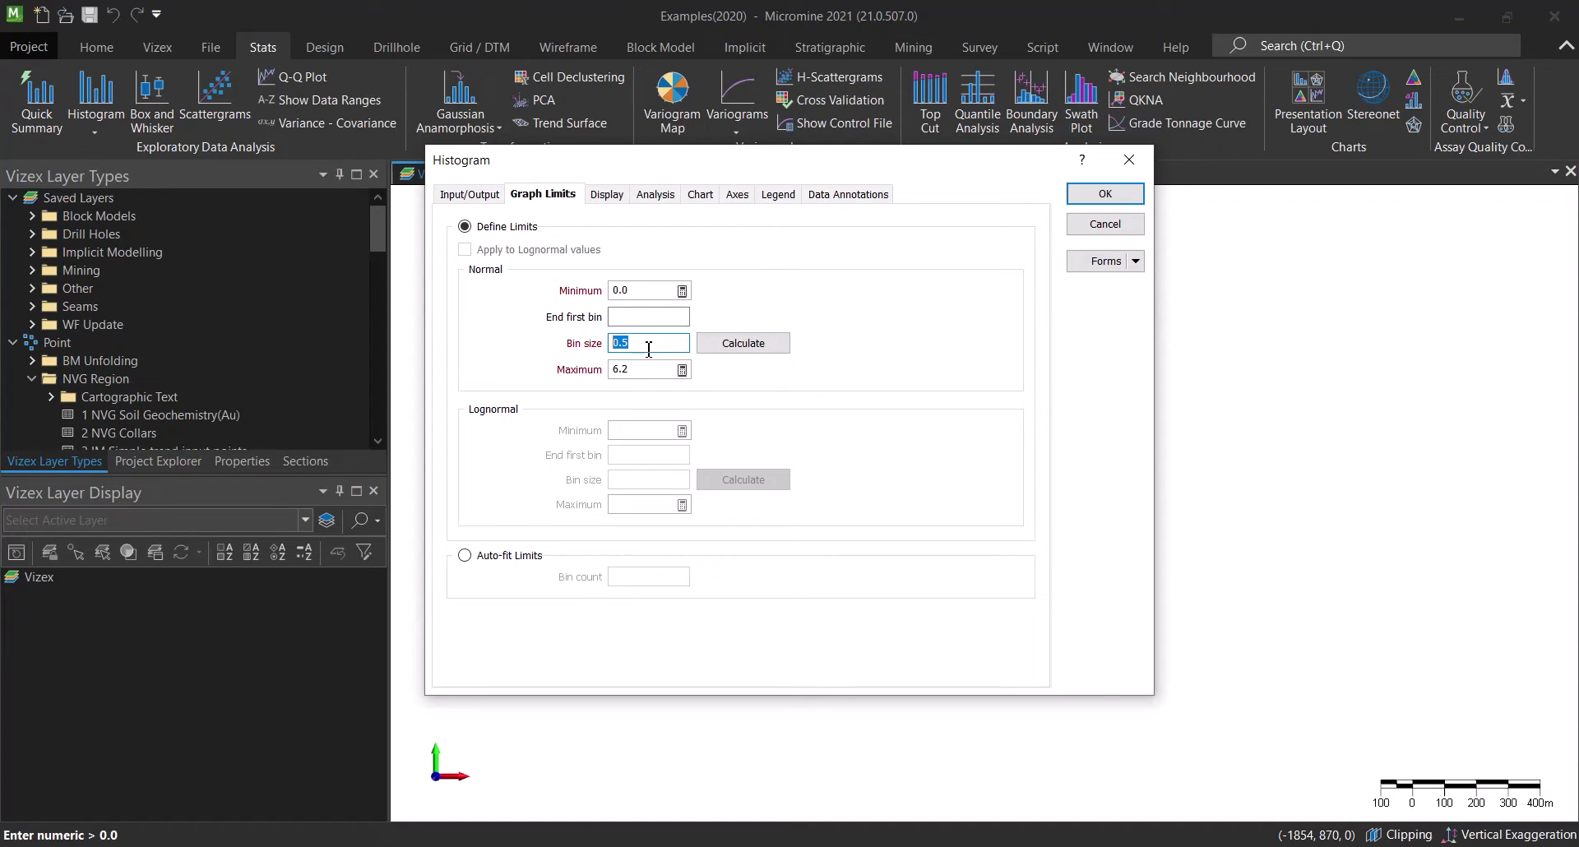
click(725, 351)
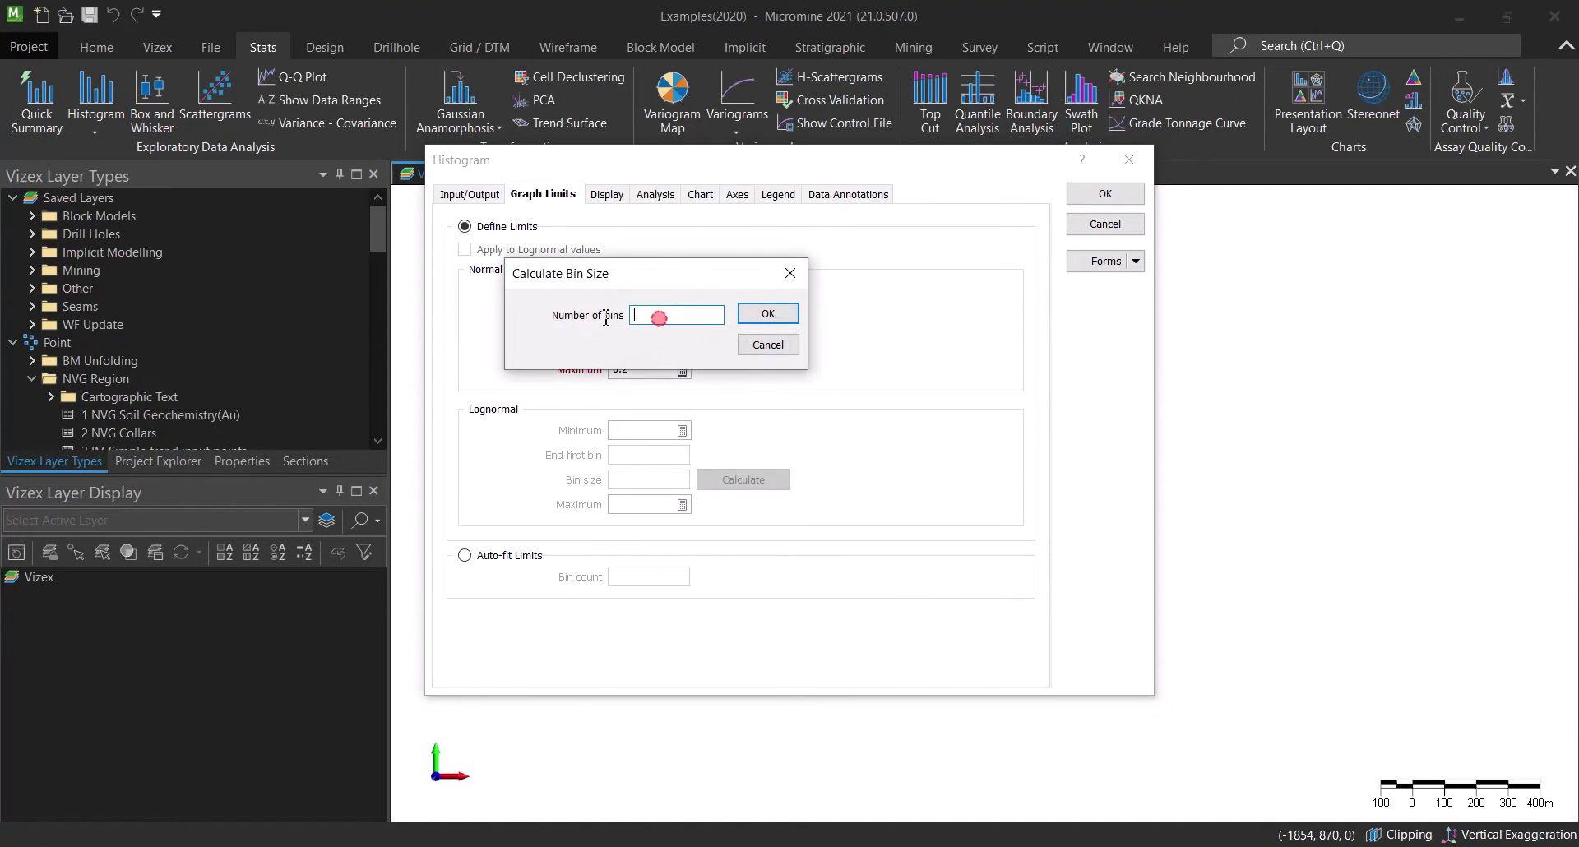
click(768, 313)
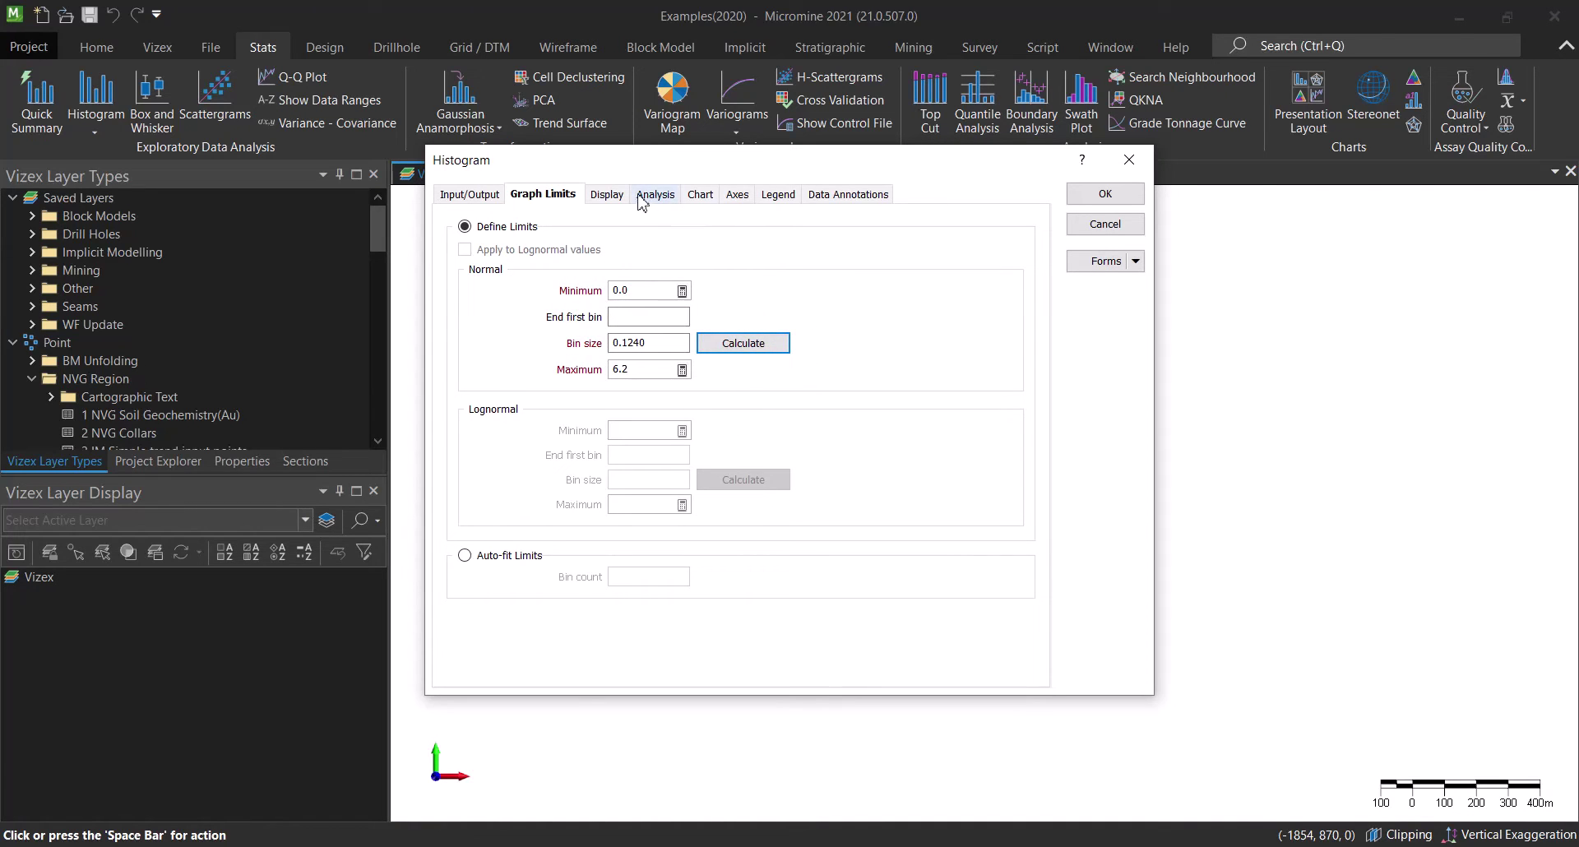
- Review the display, analysis, chart, axes, legend and data annotation settings, and generate the INTERVAL histogram
click(613, 199)
click(651, 201)
click(712, 201)
click(735, 197)
click(774, 197)
click(840, 200)
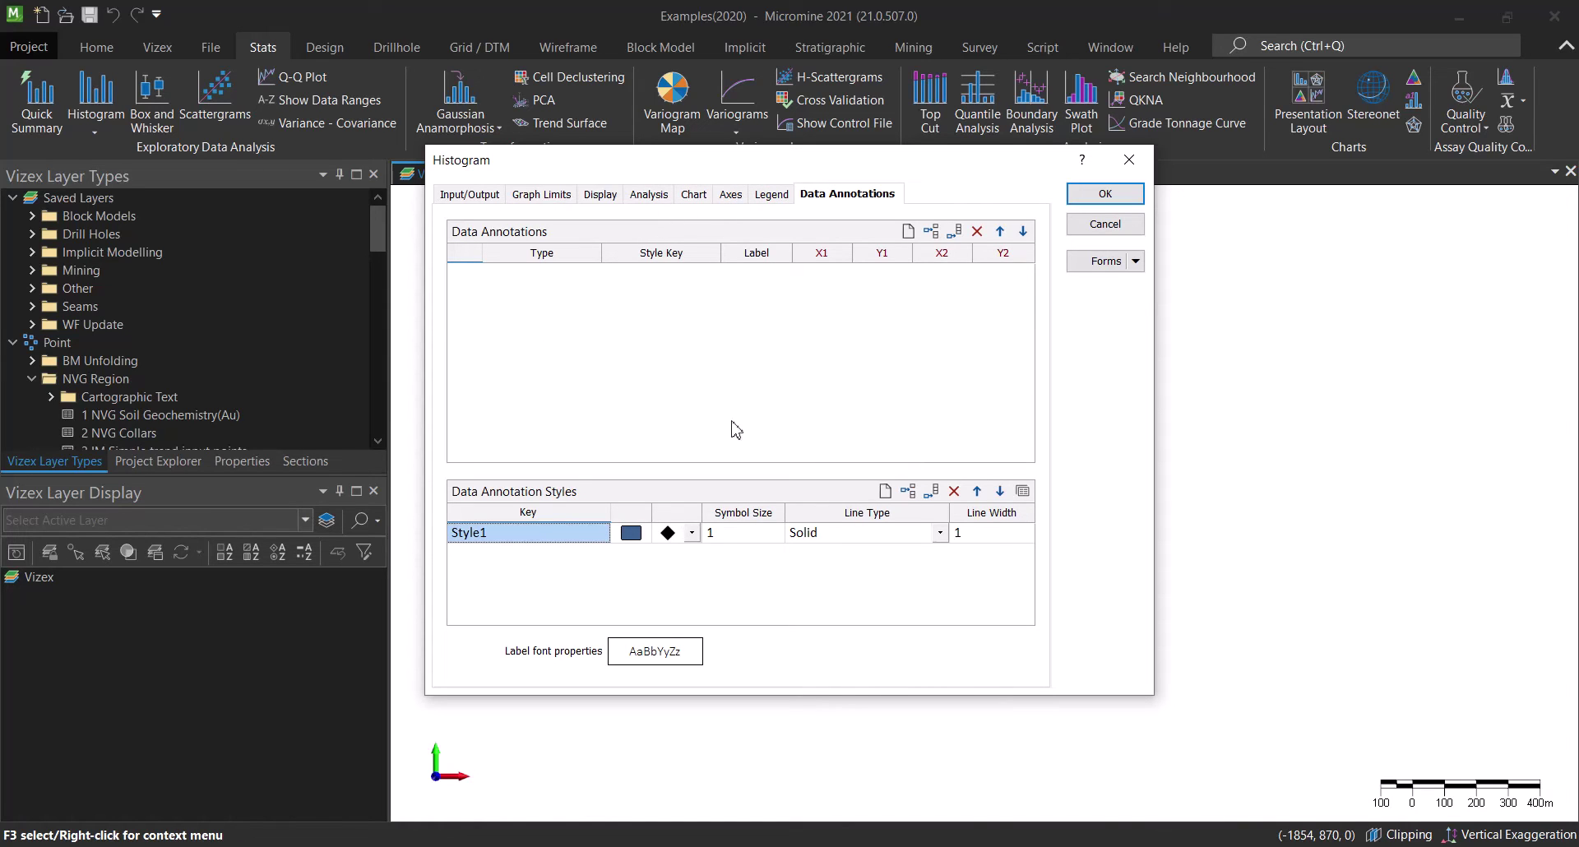
click(1102, 196)
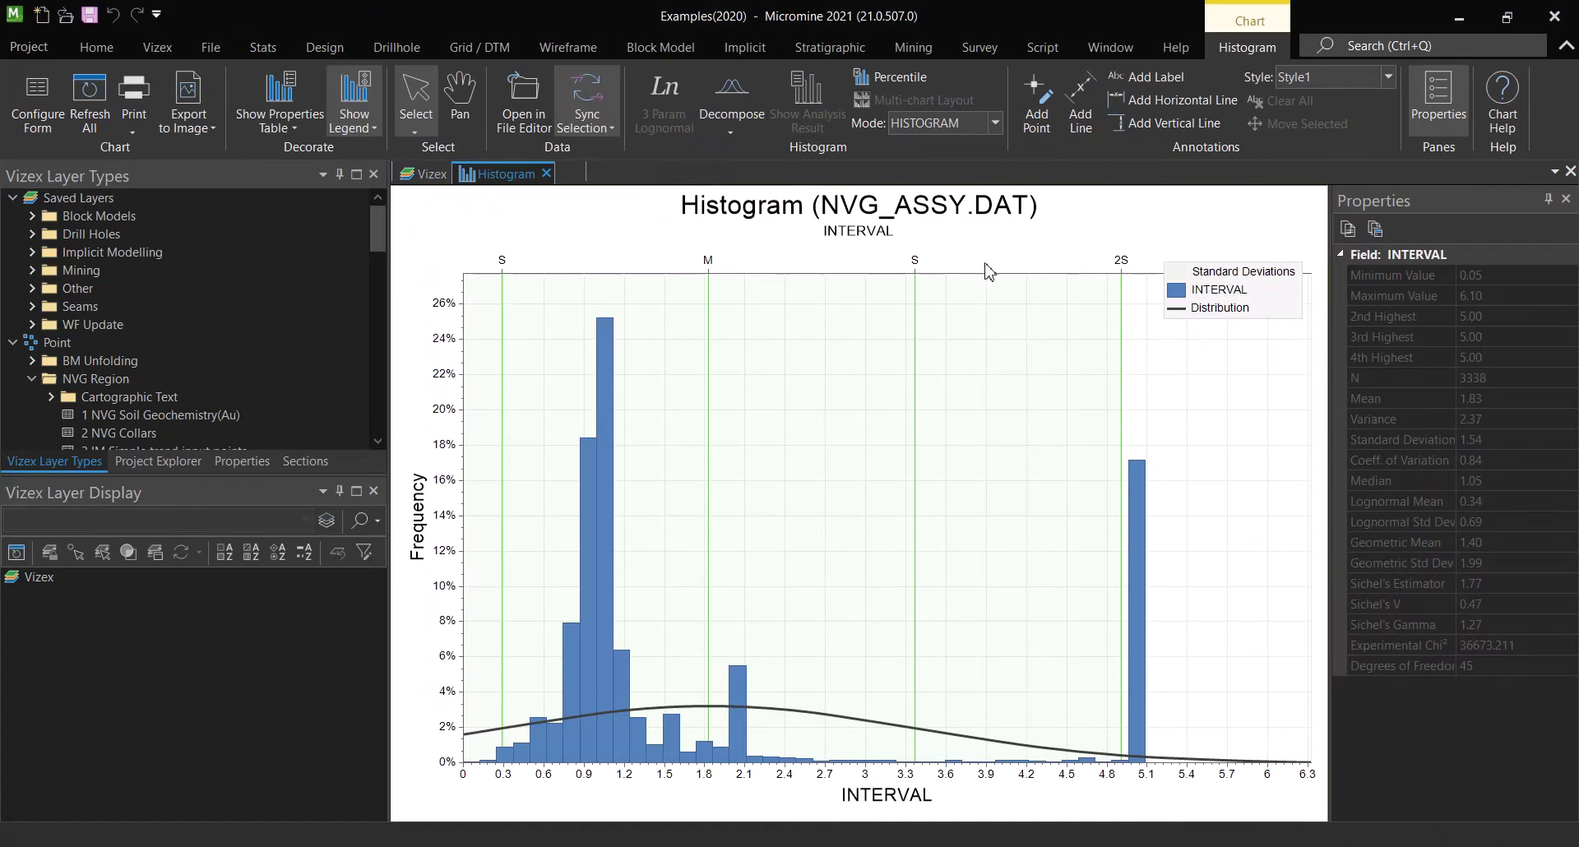
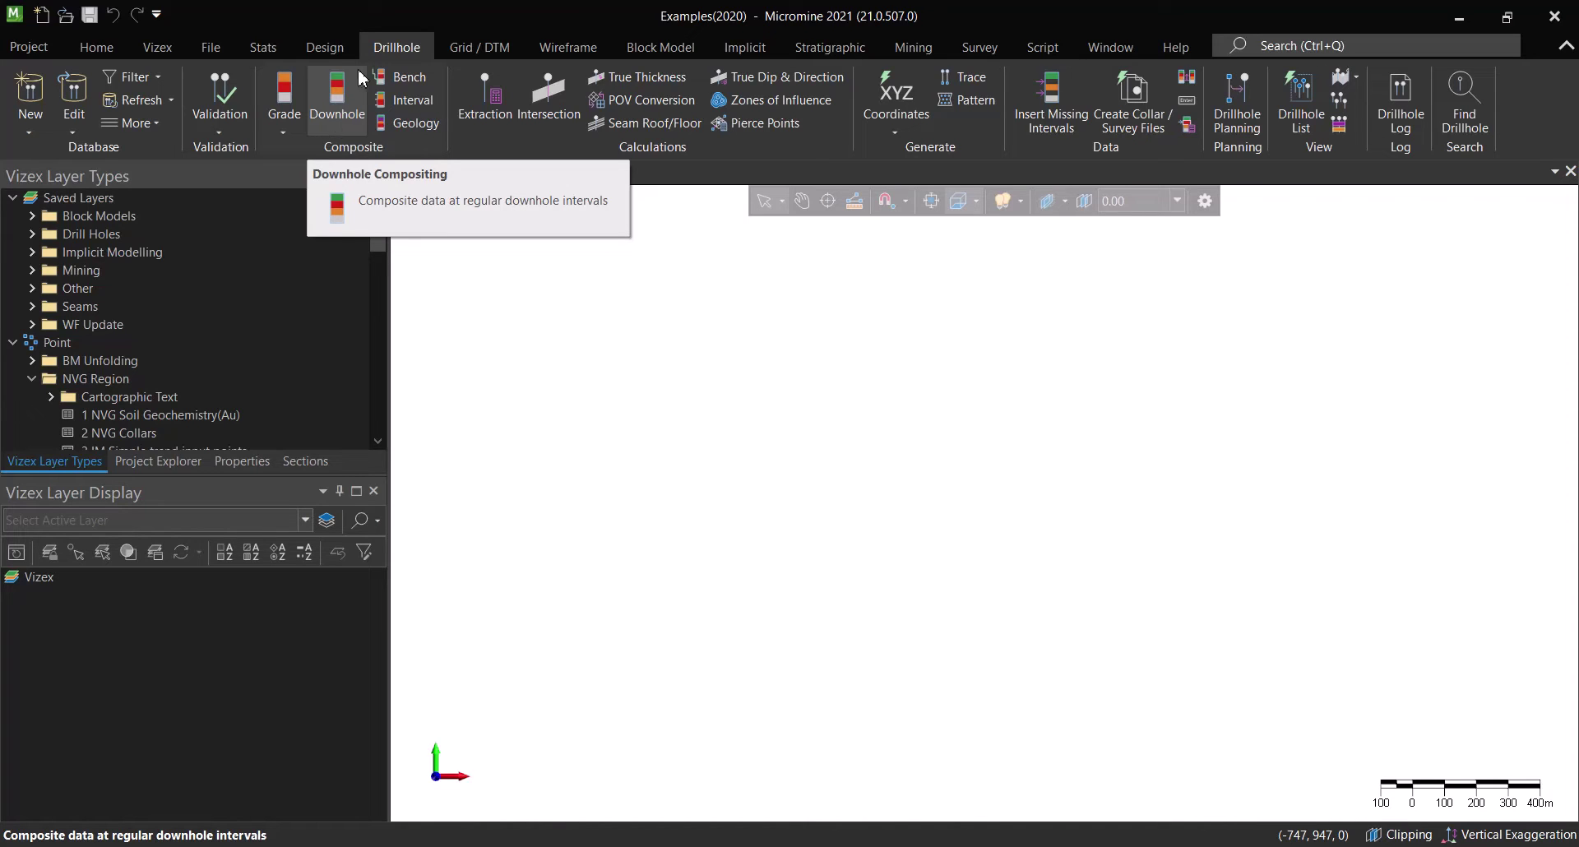
- Start Downhole Compositing for drillholes and load NVG_ASSY.DAT from the Examples(2020) folder as the interval file
click(336, 115)
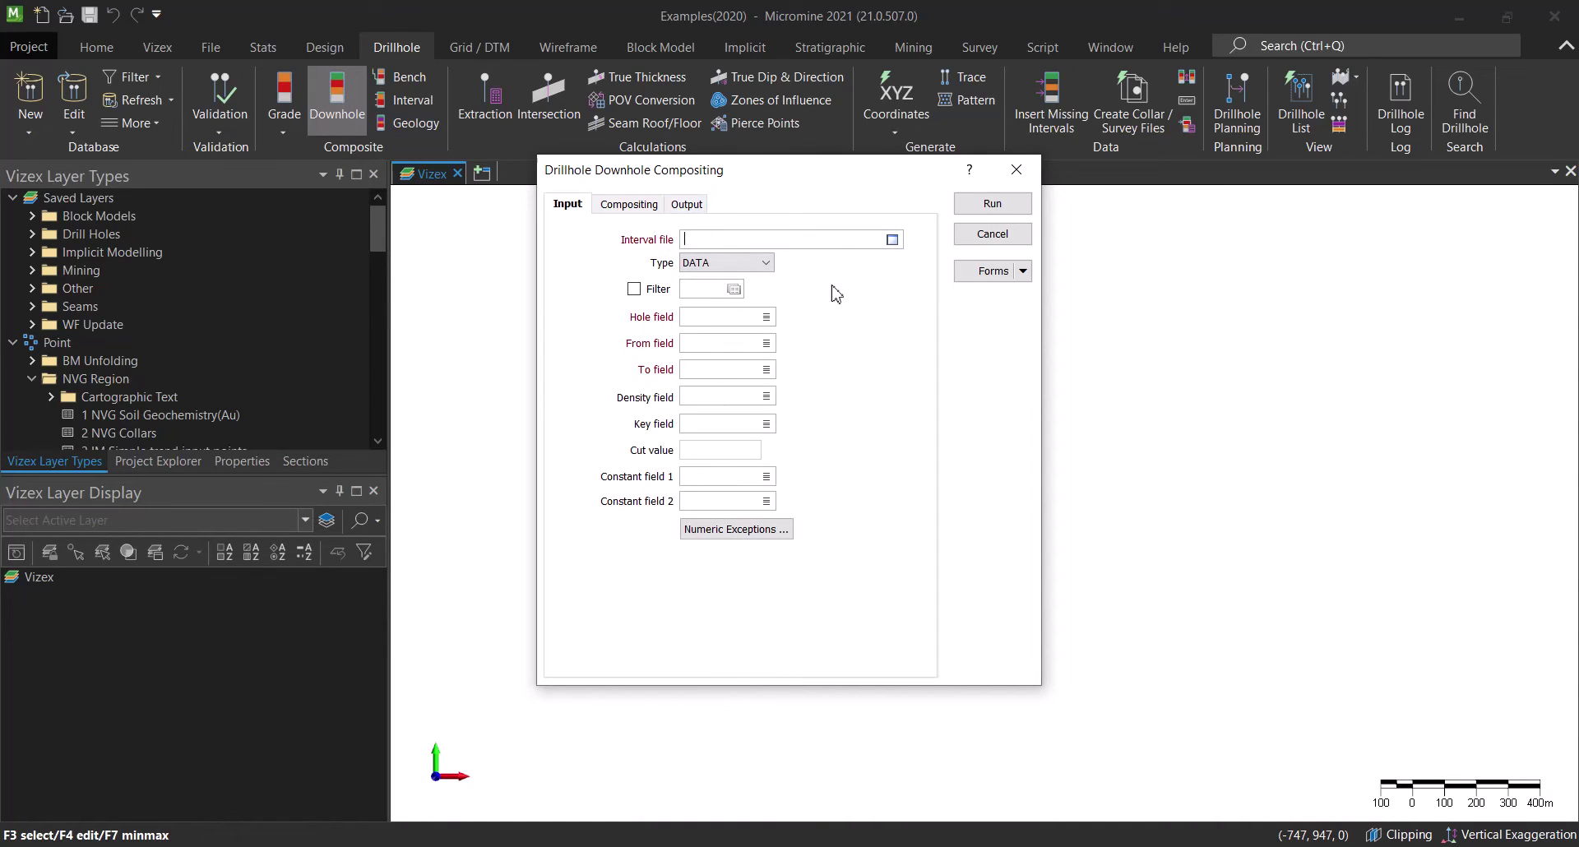
click(892, 239)
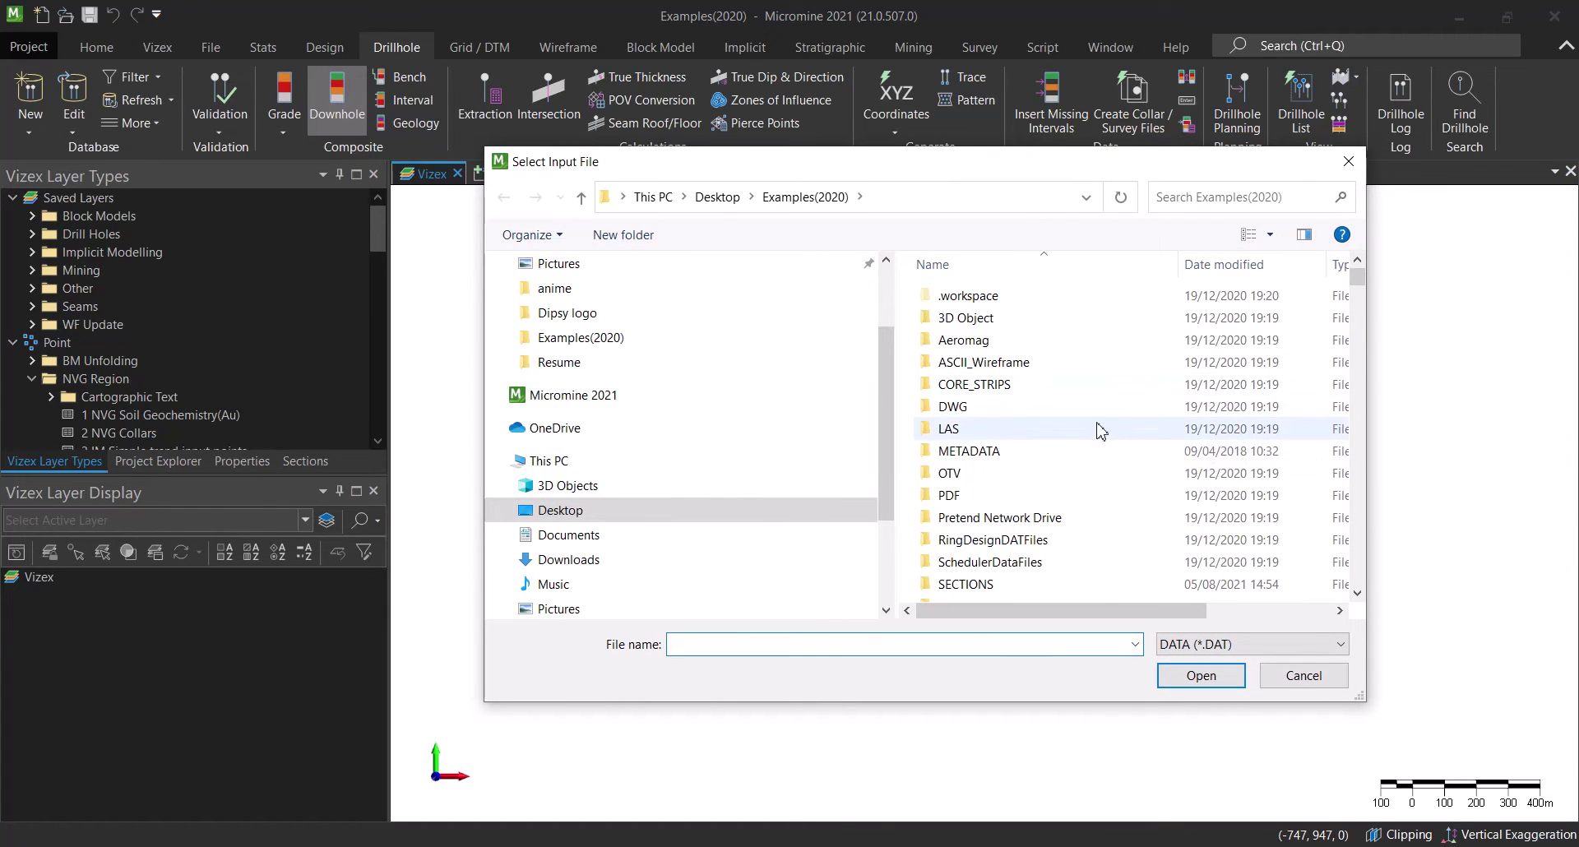
scroll(1057, 415, down, 5)
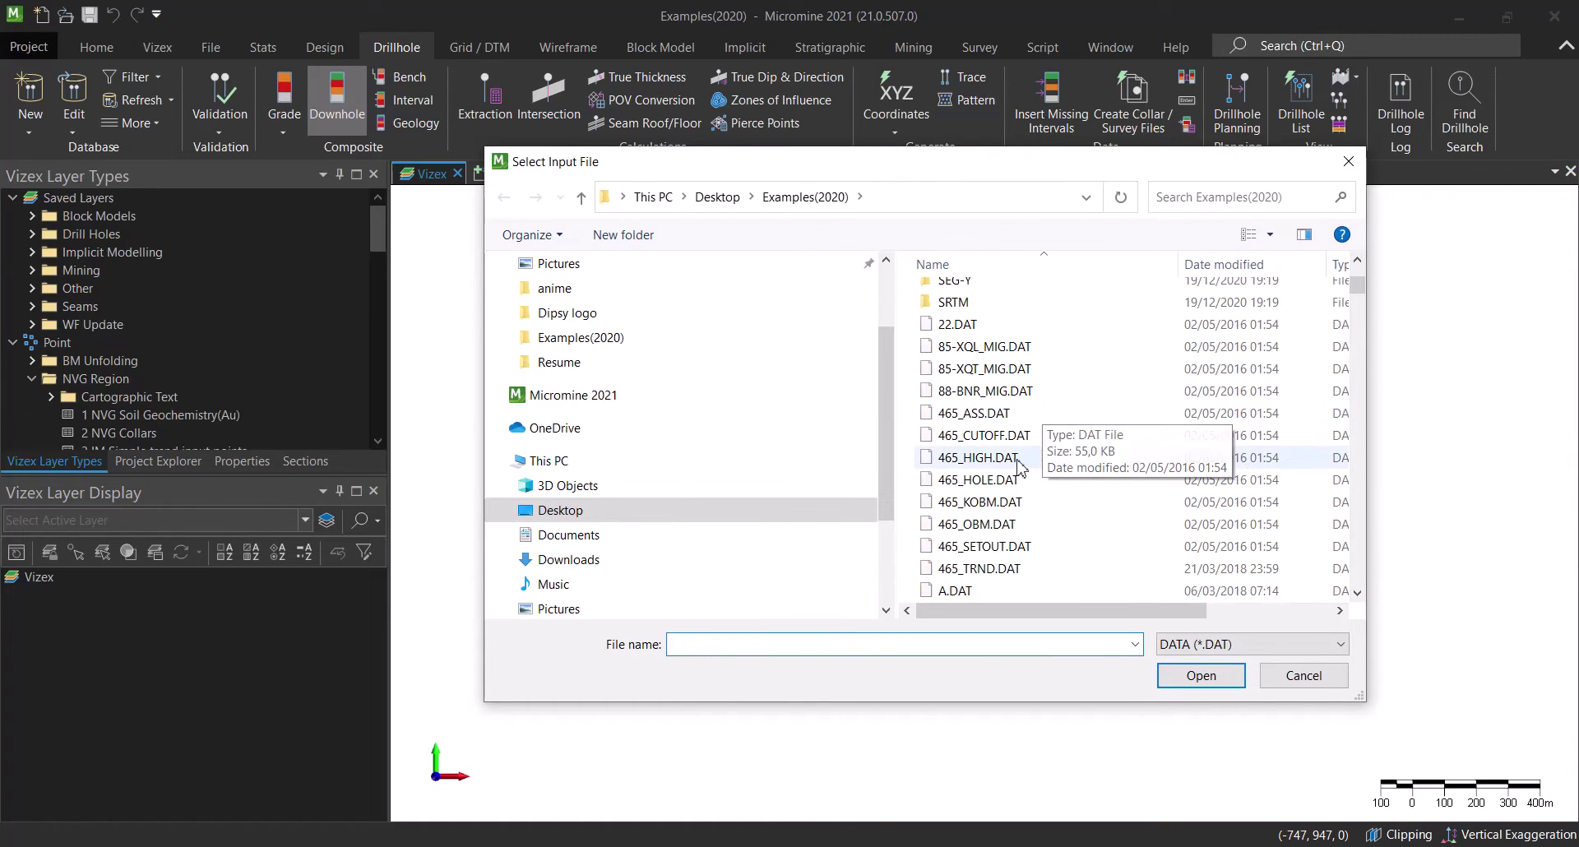
click(1018, 458)
key(n)
key(Down)
key(Down)
key(Down)
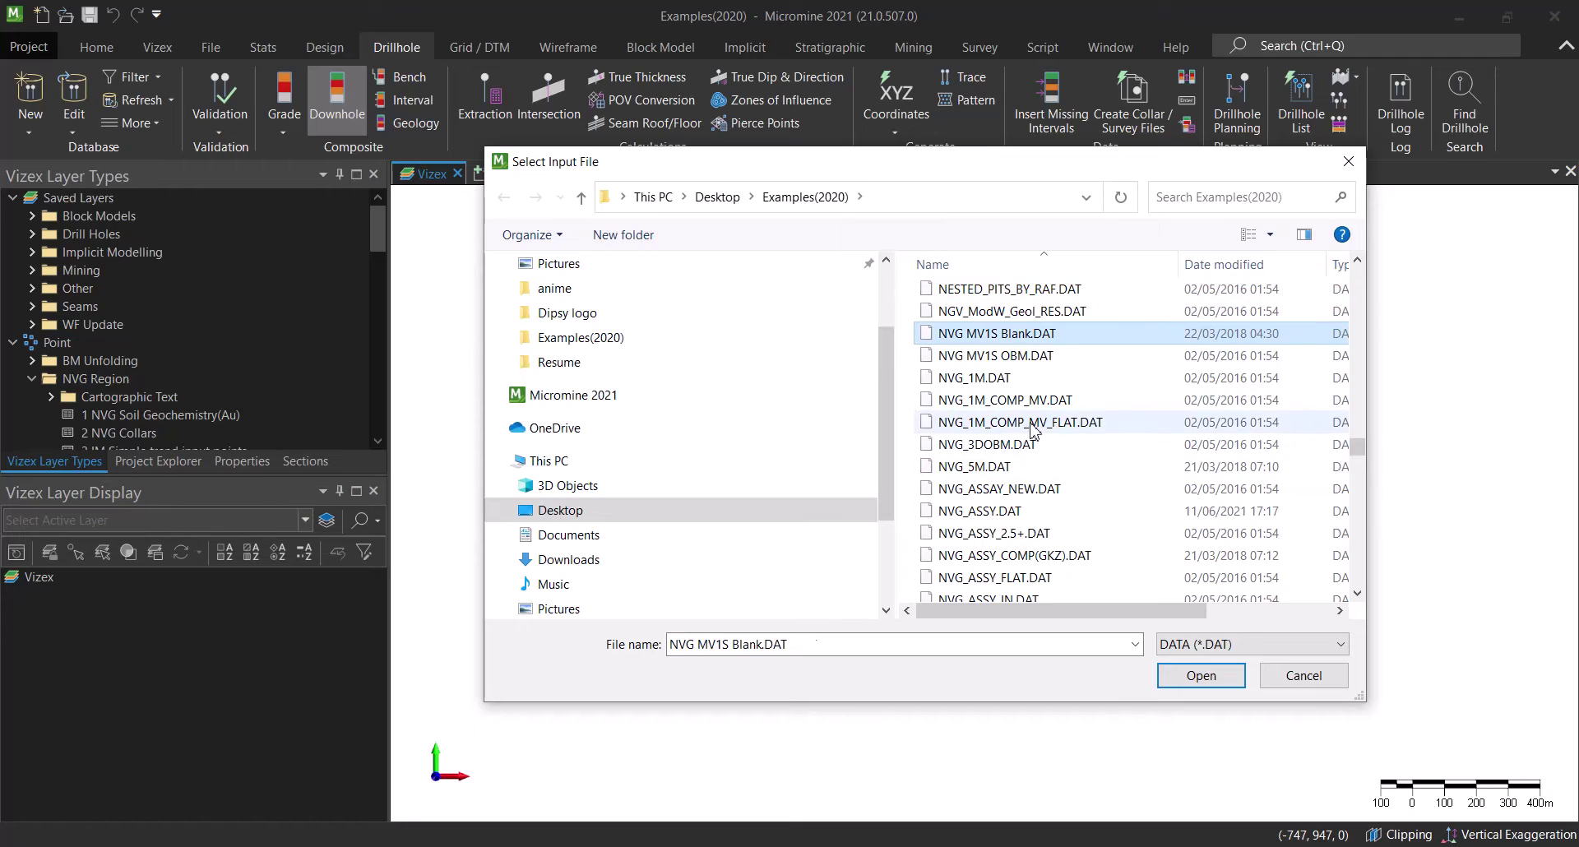
key(Down)
key(Down)
key(Down)
click(999, 511)
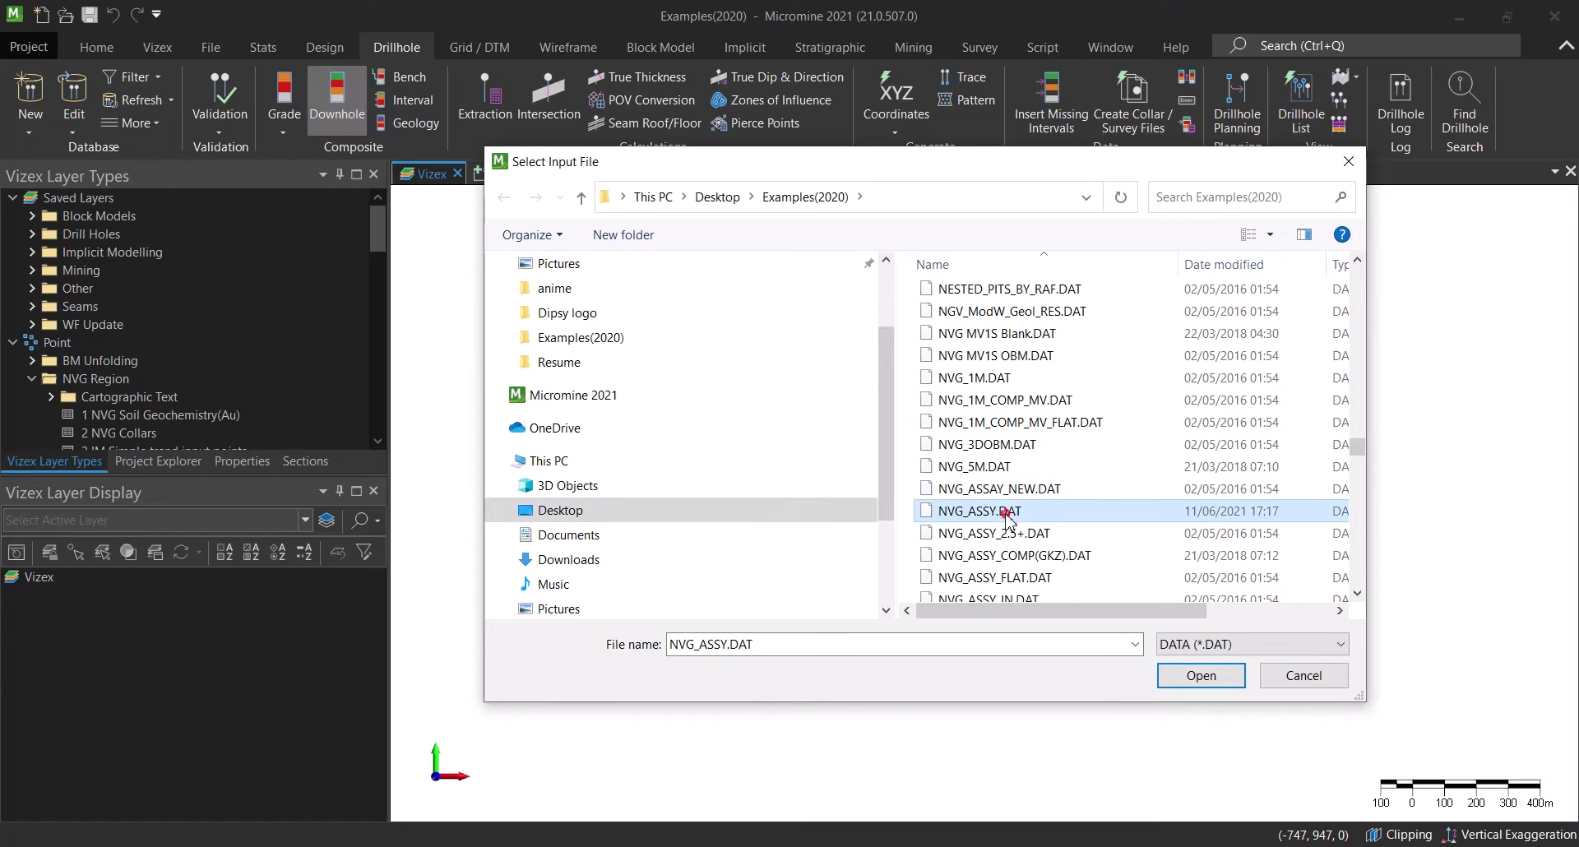
click(1185, 684)
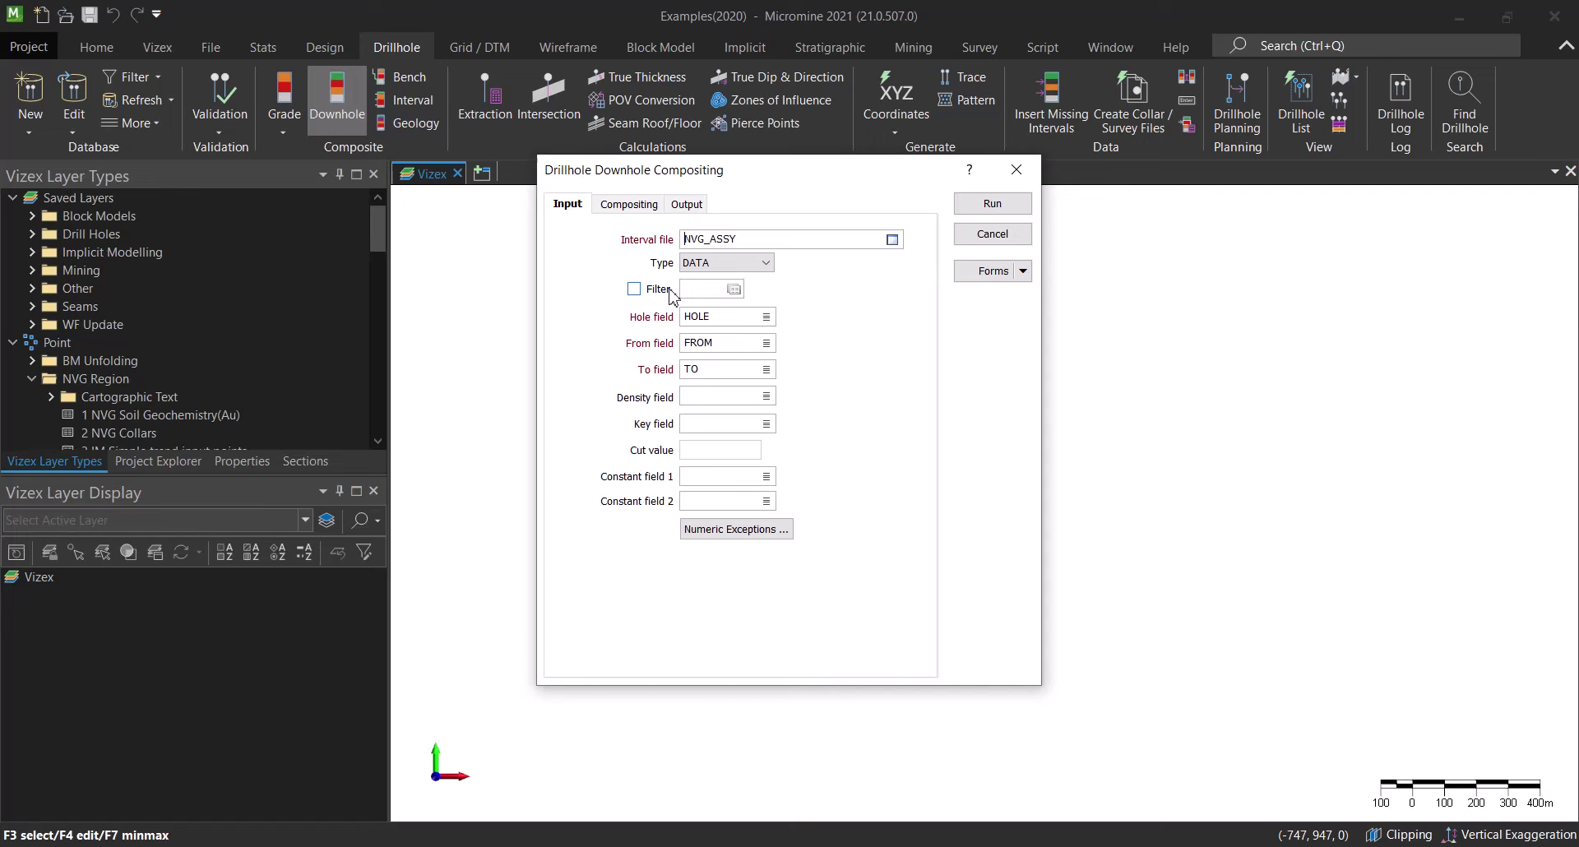
click(634, 290)
double_click(693, 292)
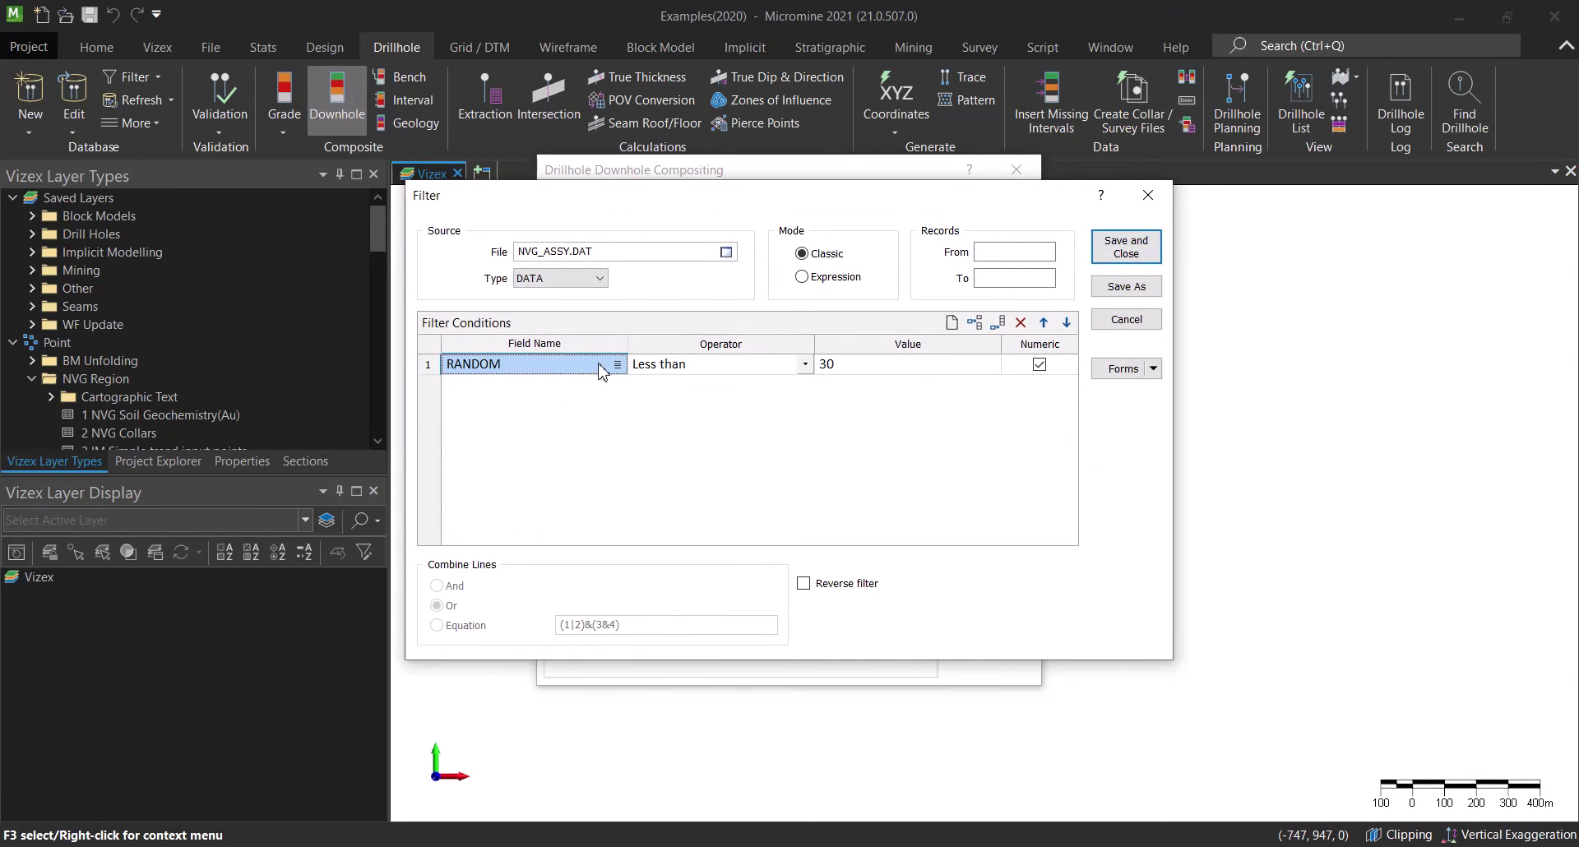
click(618, 364)
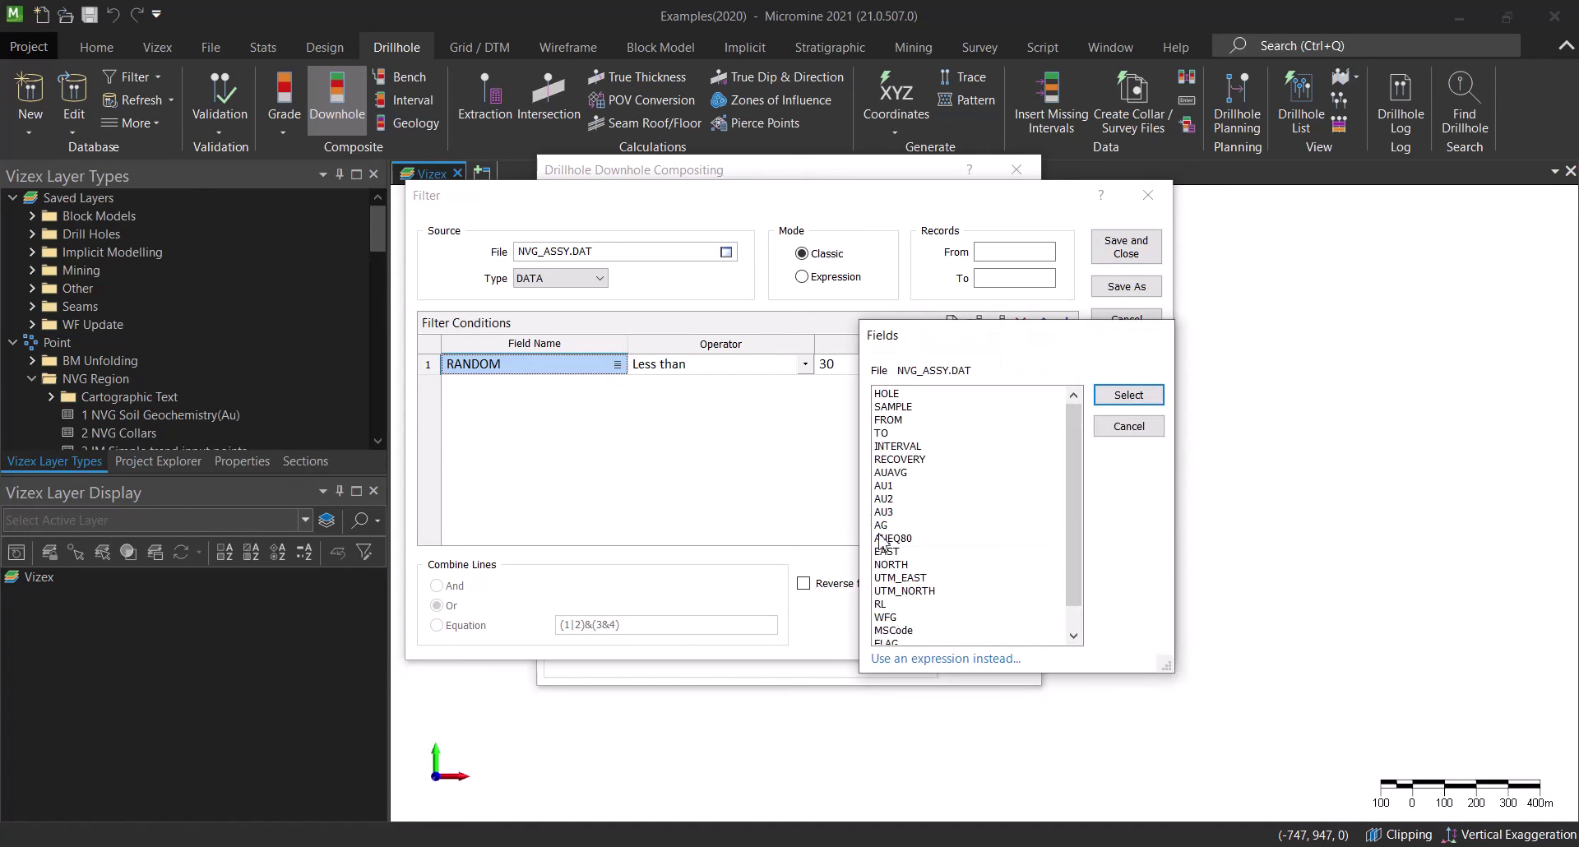
click(895, 487)
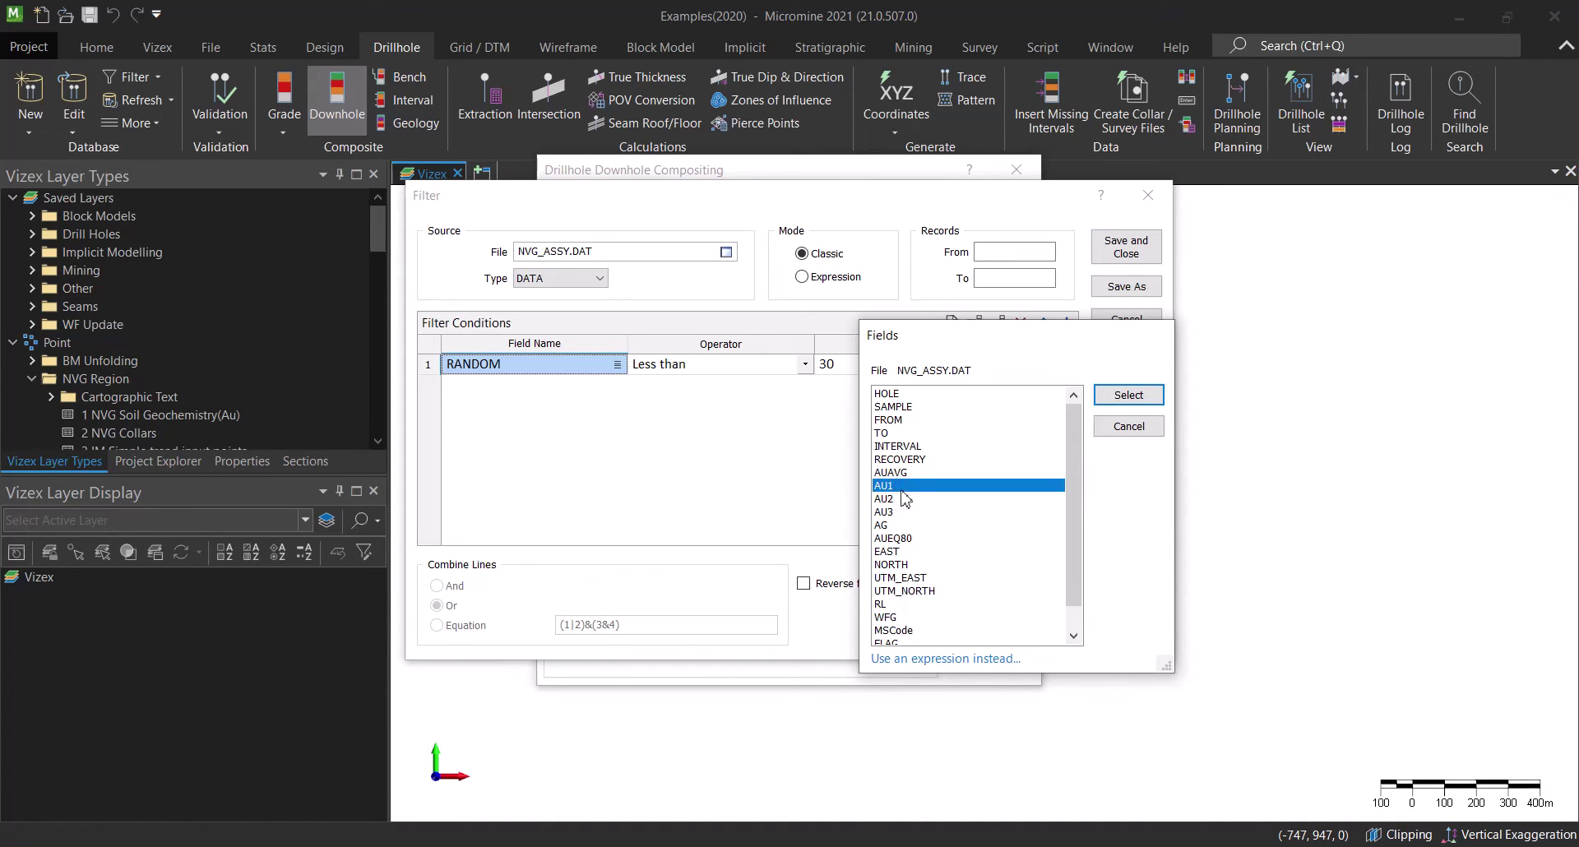
scroll(923, 588, down, 1)
scroll(923, 600, down, 1)
click(911, 631)
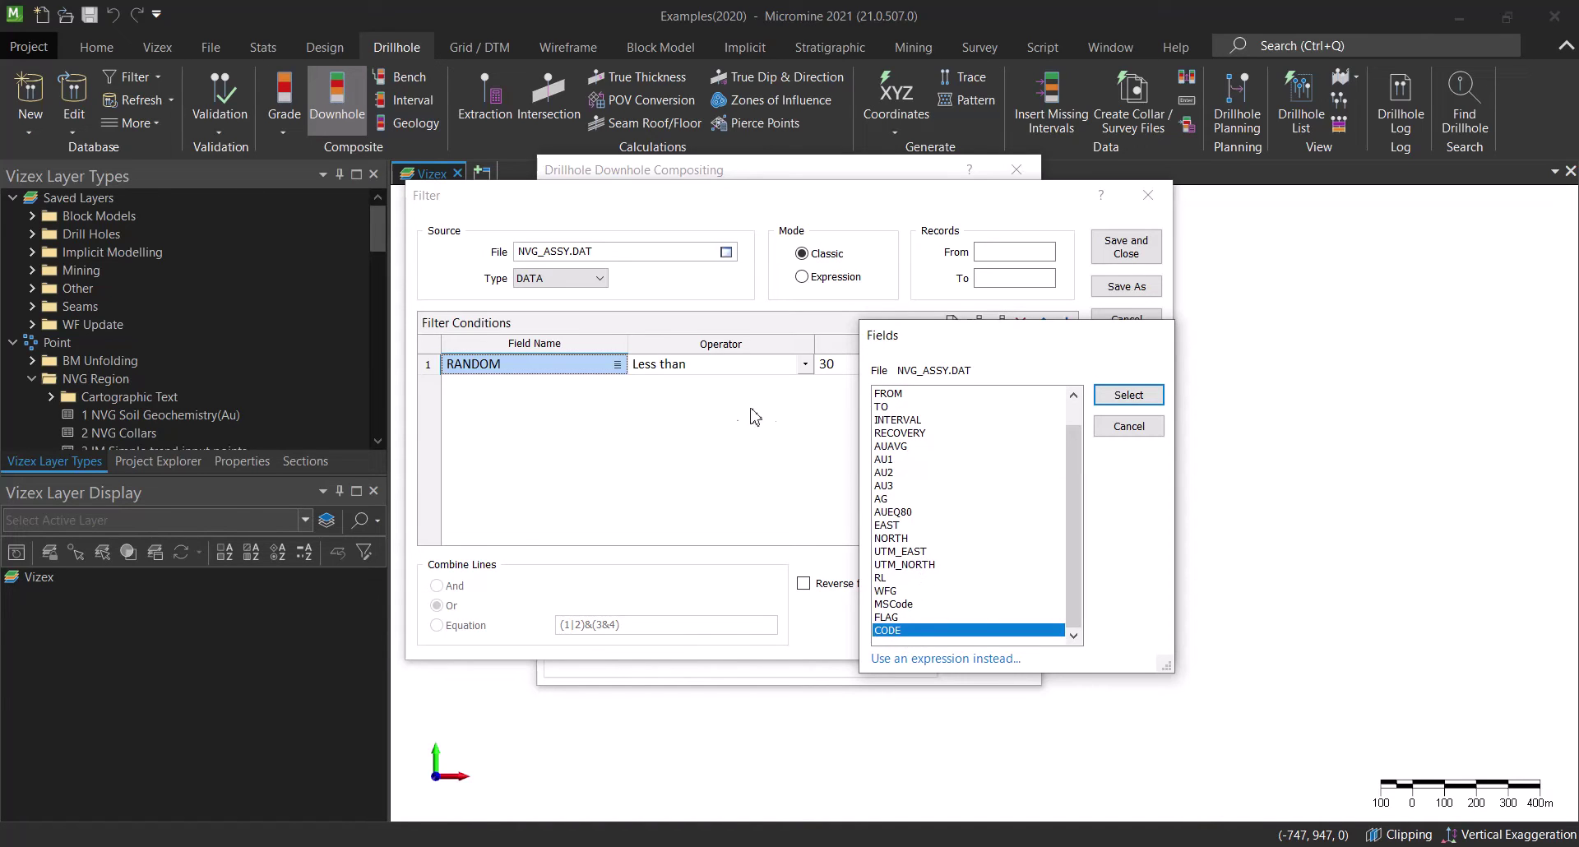
click(1128, 426)
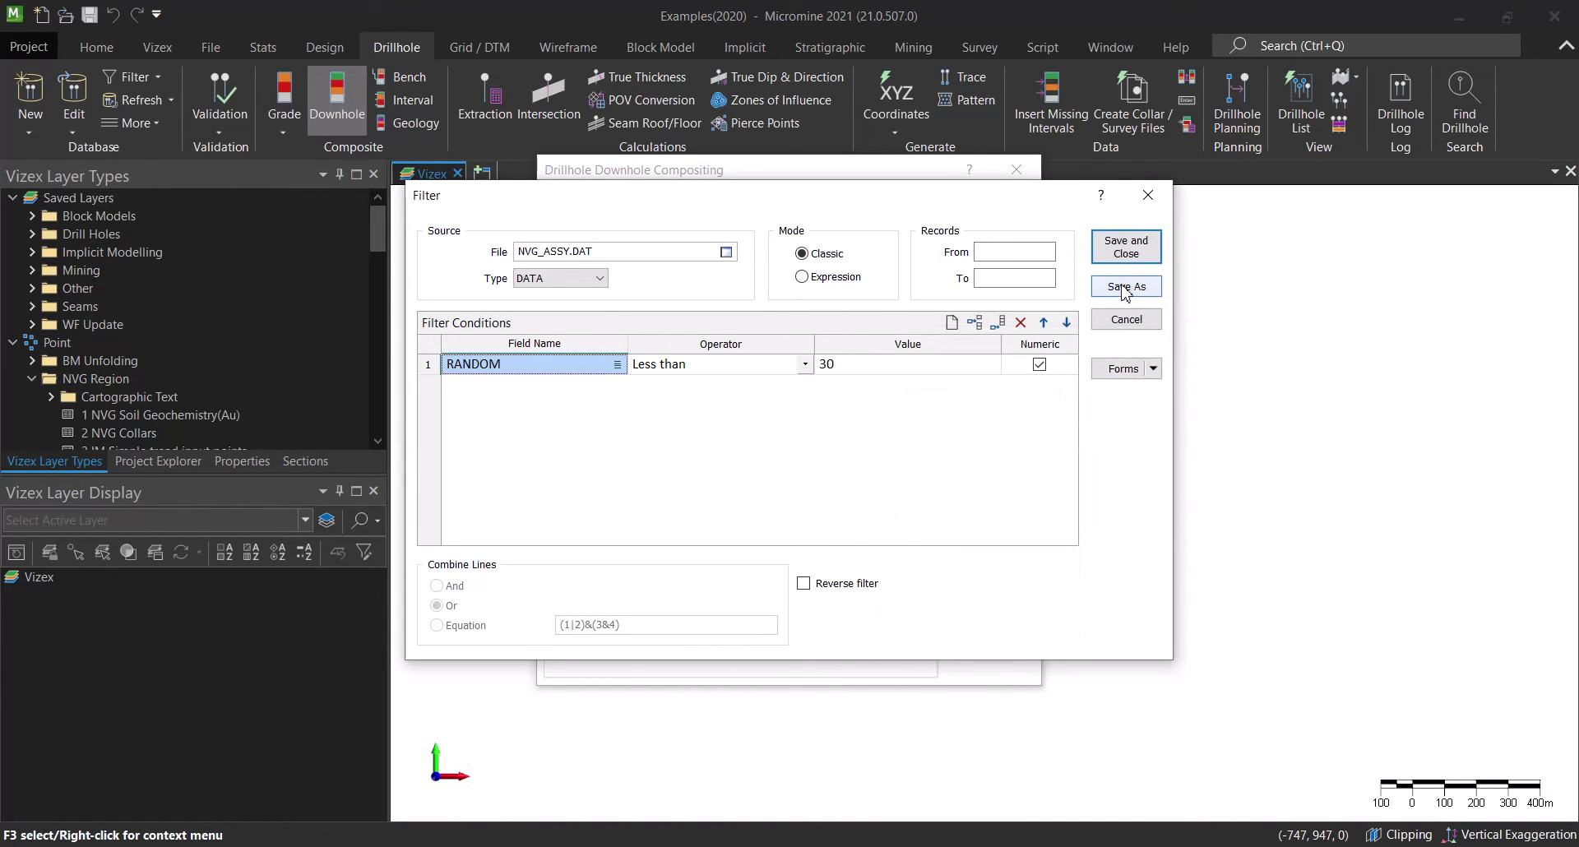
click(1148, 196)
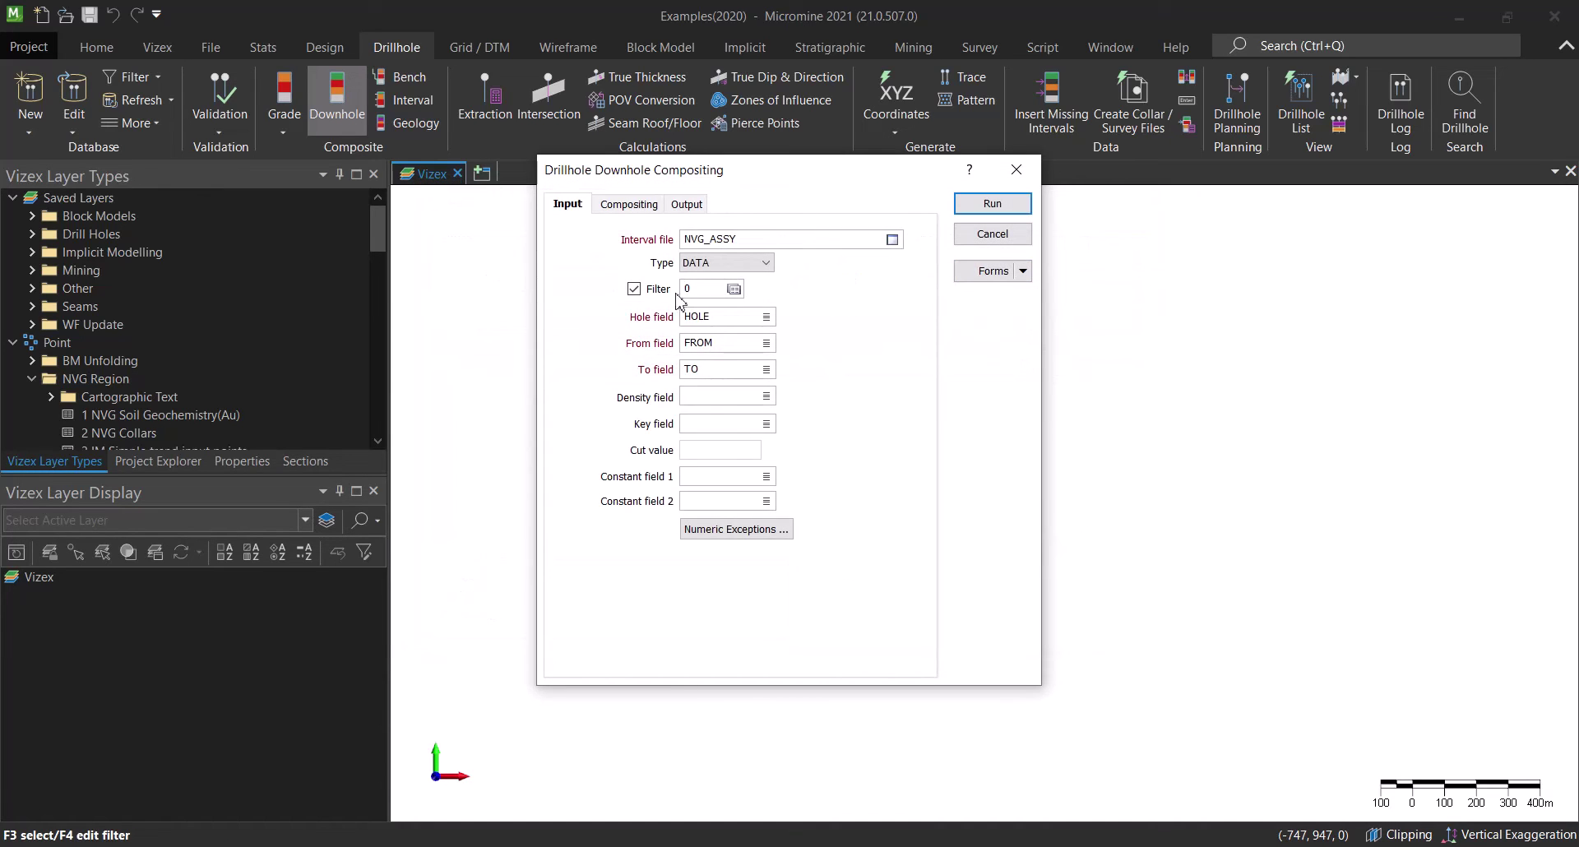
click(633, 290)
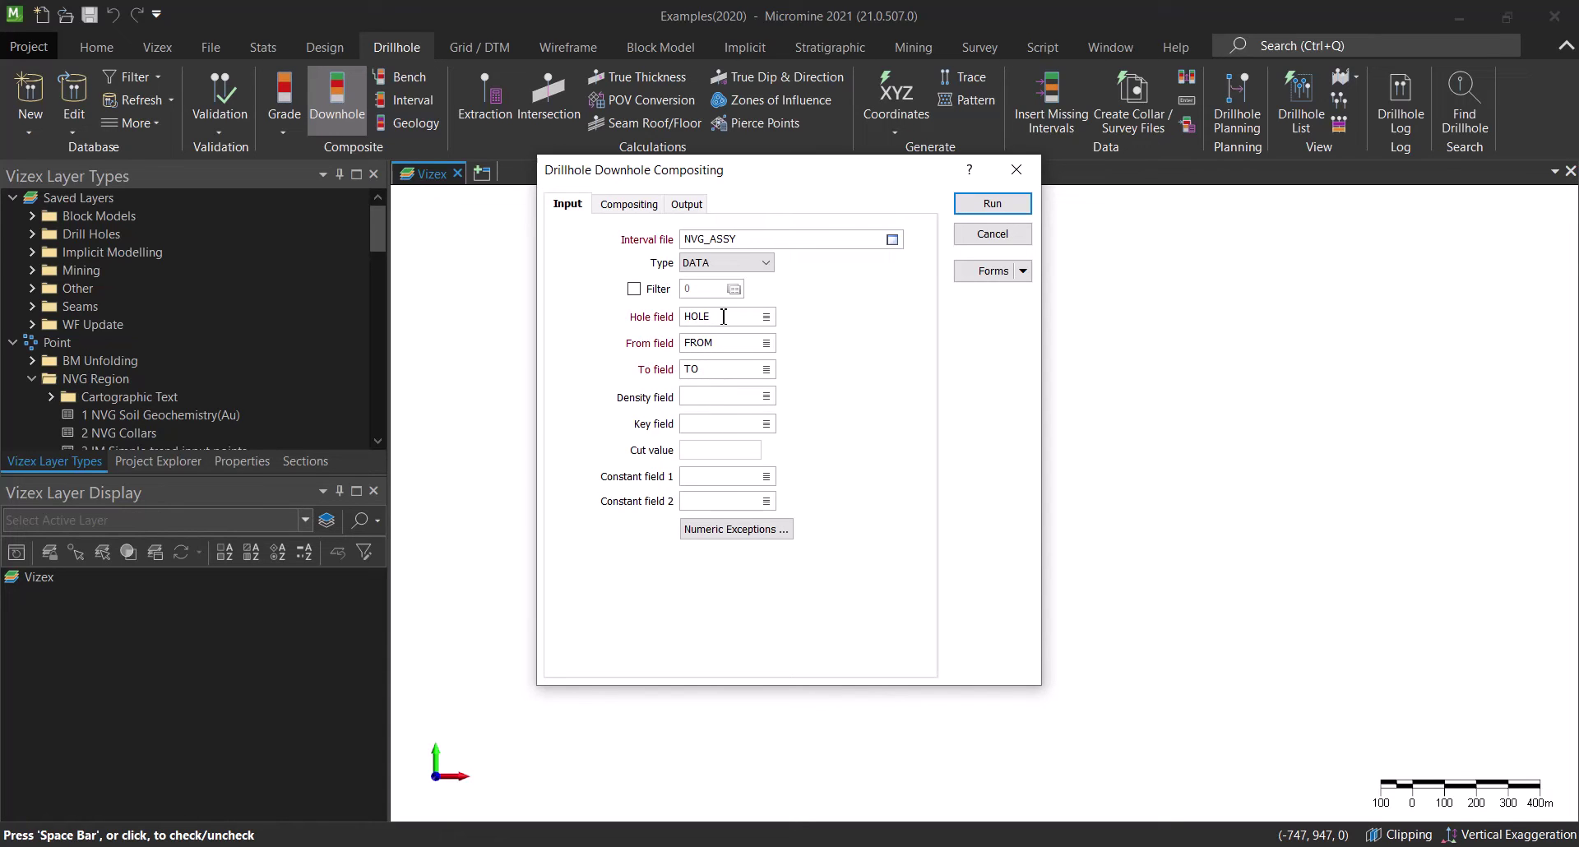
- Review the NVG_ASSY fields available for the From and Density field inputs without changing the selections
click(765, 343)
click(1123, 427)
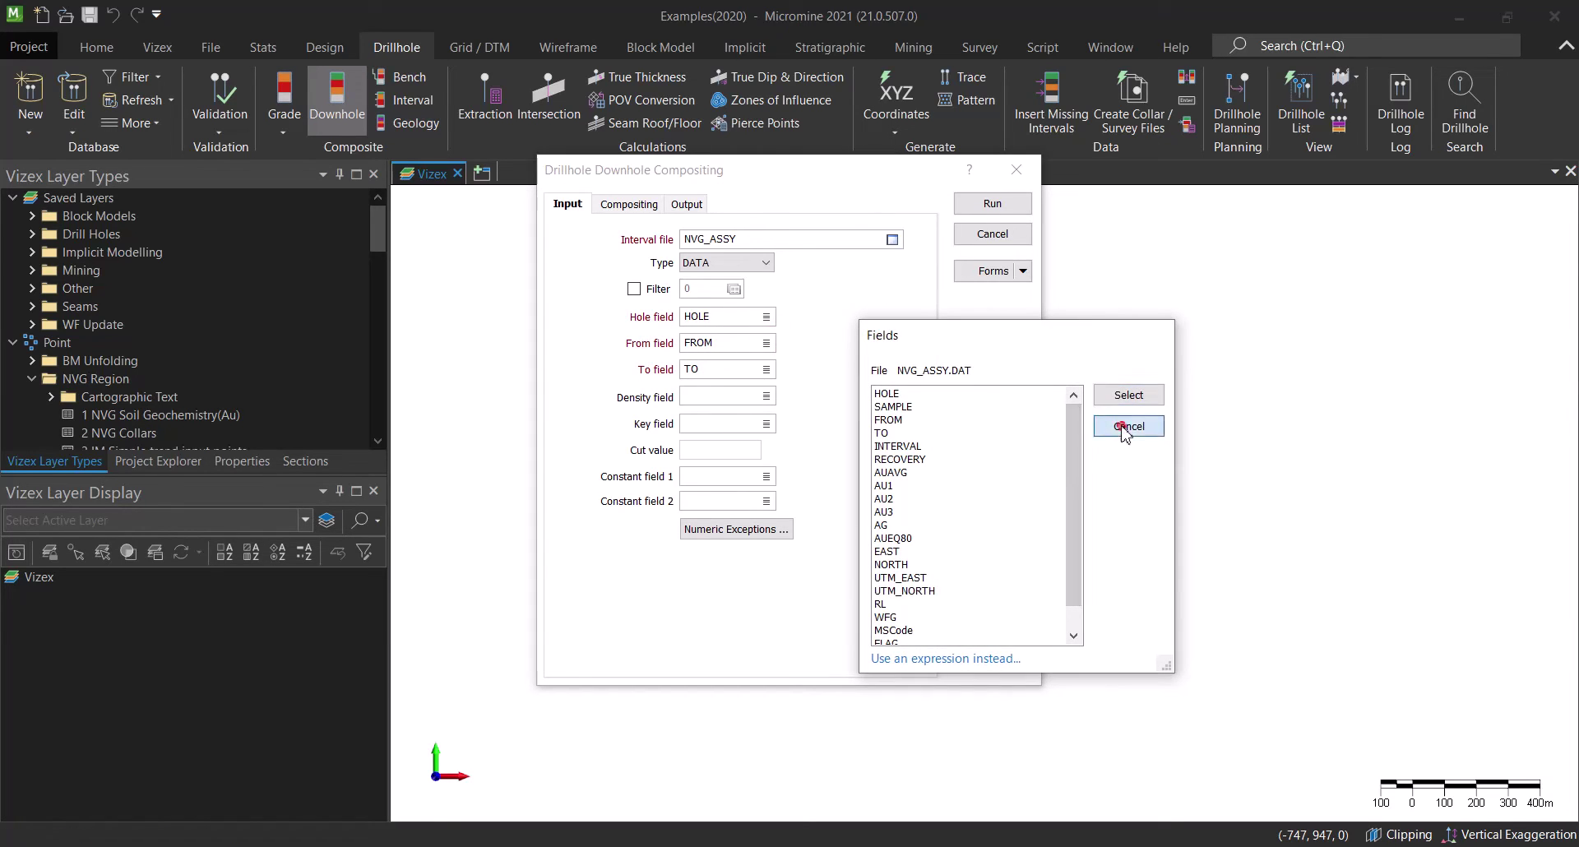
click(765, 396)
scroll(941, 477, down, 2)
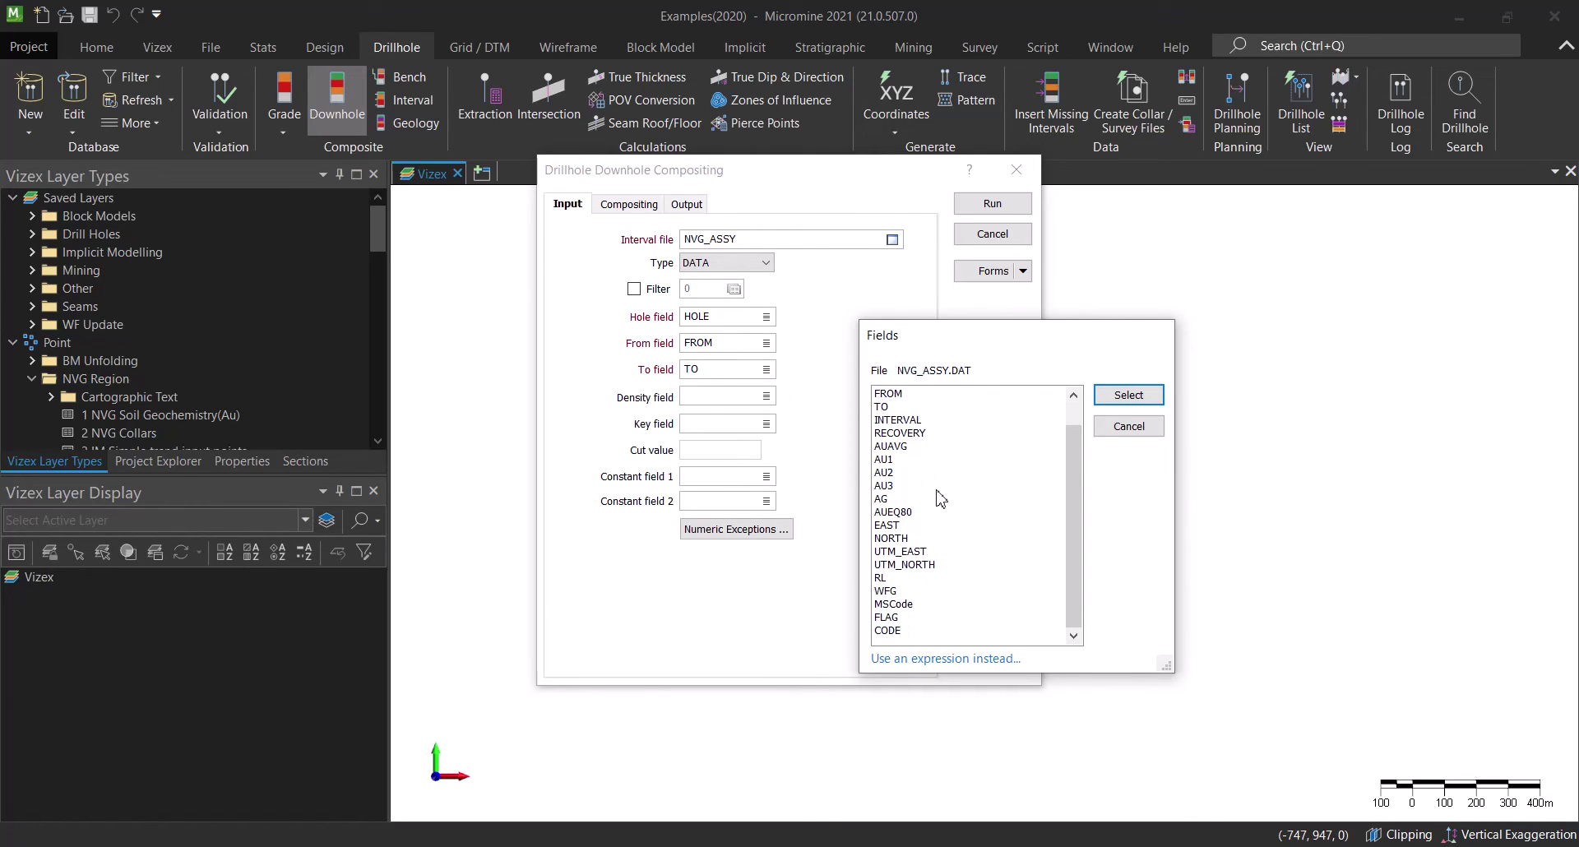
scroll(921, 531, up, 2)
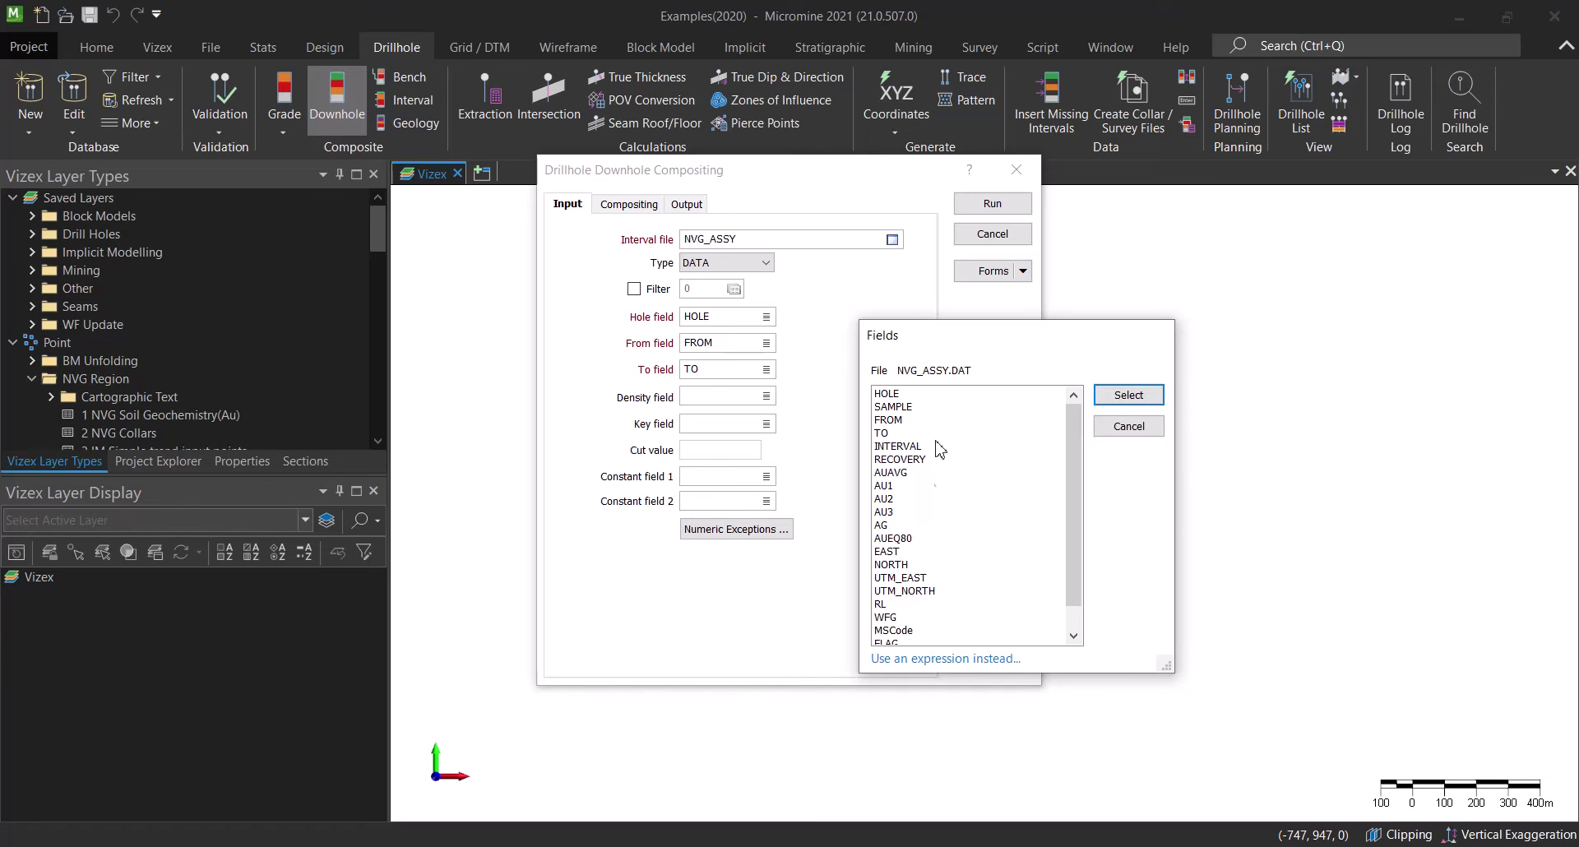
scroll(933, 486, down, 1)
scroll(932, 494, down, 1)
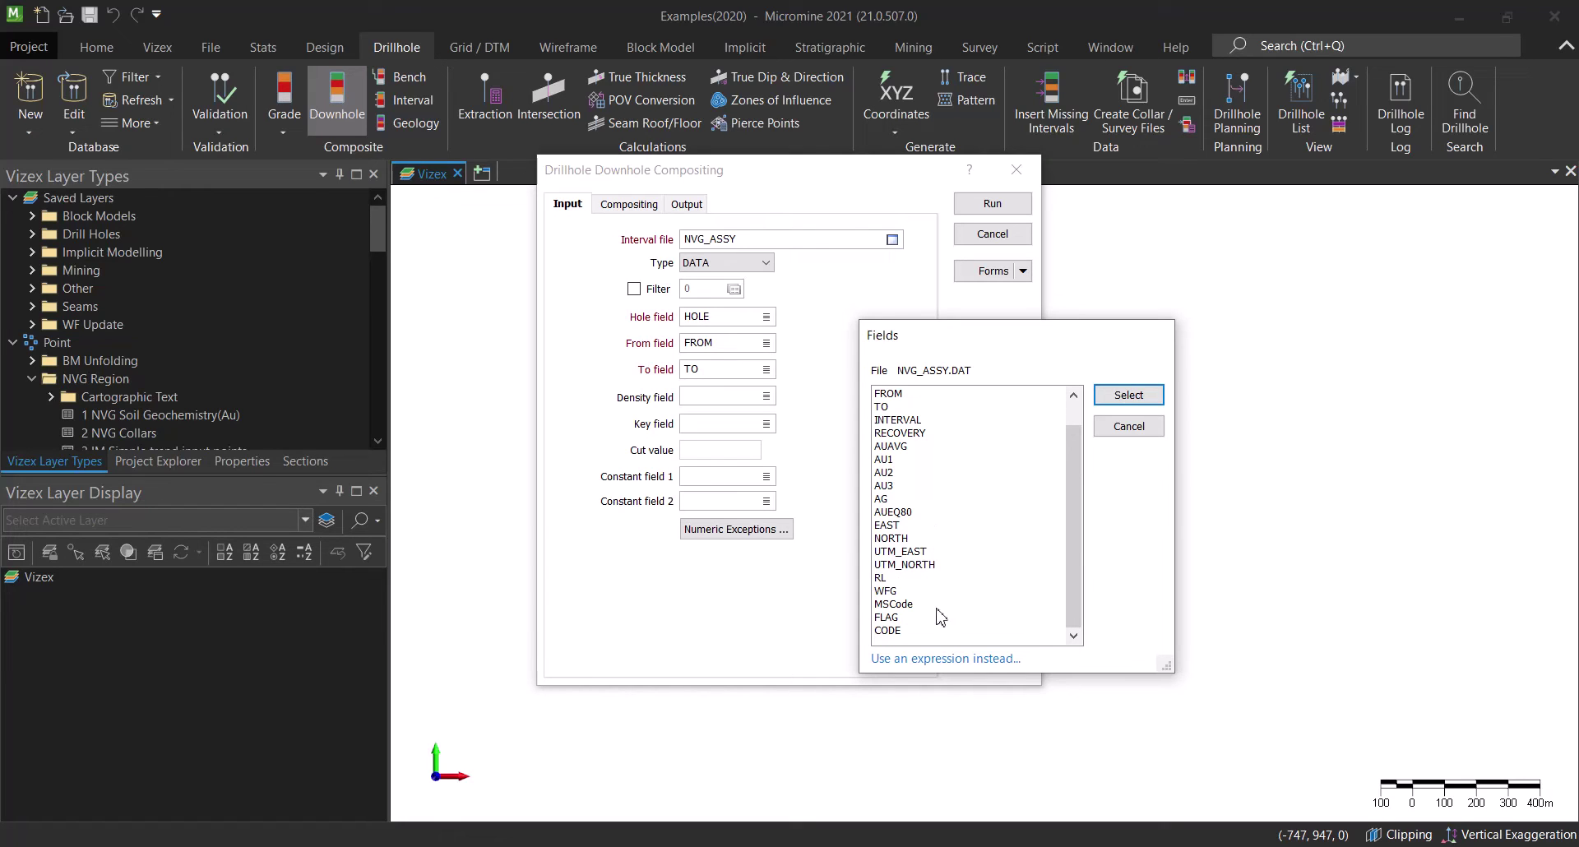
click(1127, 427)
- Set the numeric exceptions to ignore records with a leading character, ignore blank records and convert out of range values
click(719, 530)
click(638, 397)
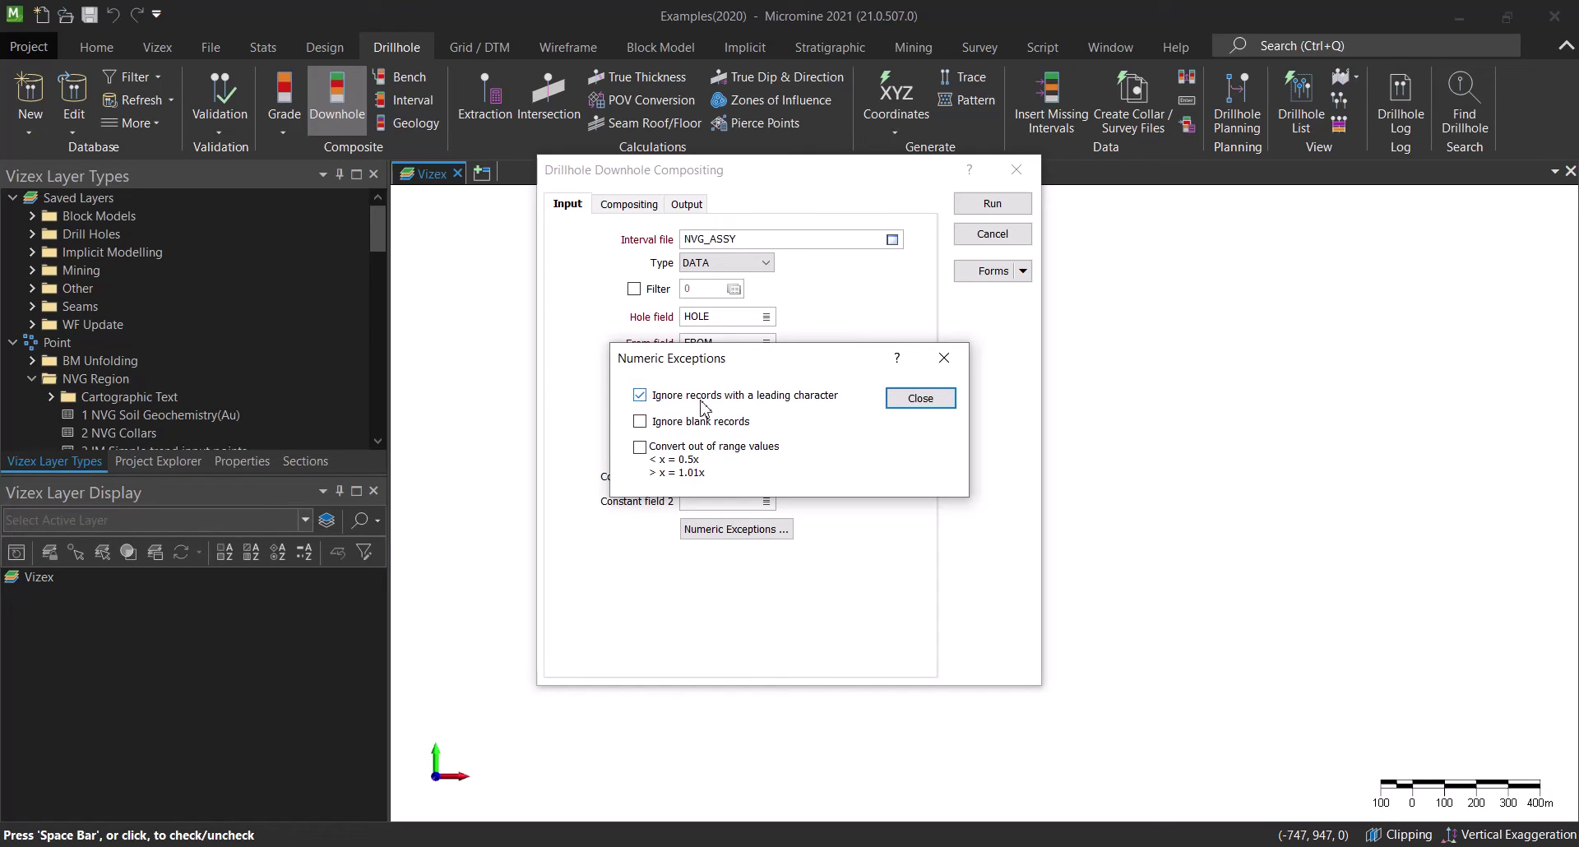
click(639, 421)
click(639, 446)
click(952, 402)
- Set the composite interval and minimum composite length to 1, and have the residual added to the last interval
click(622, 205)
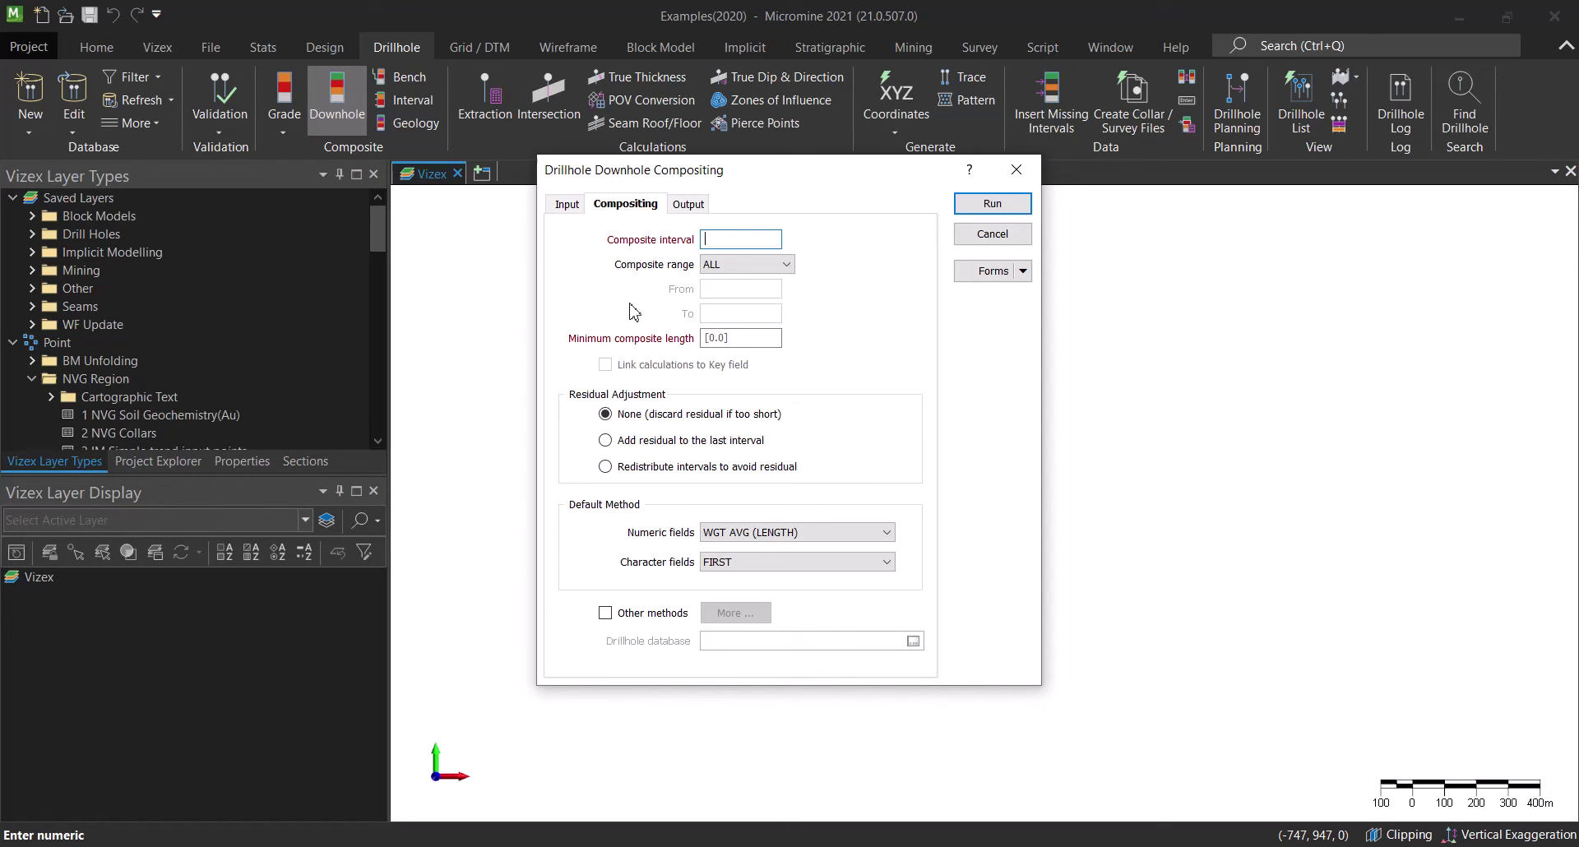
text(1)
click(740, 340)
text(1)
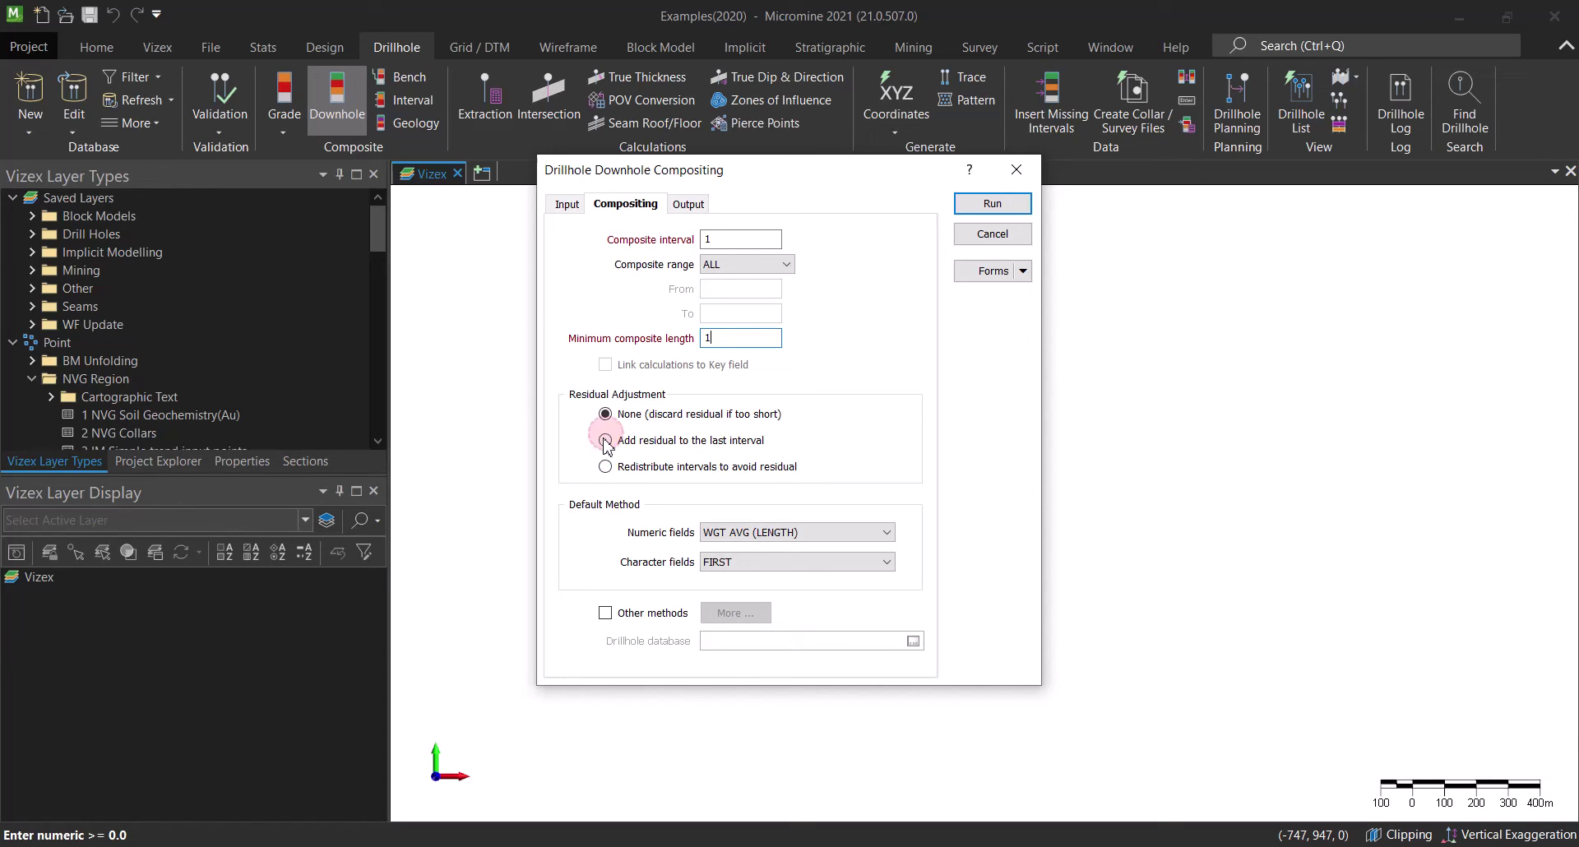
click(609, 444)
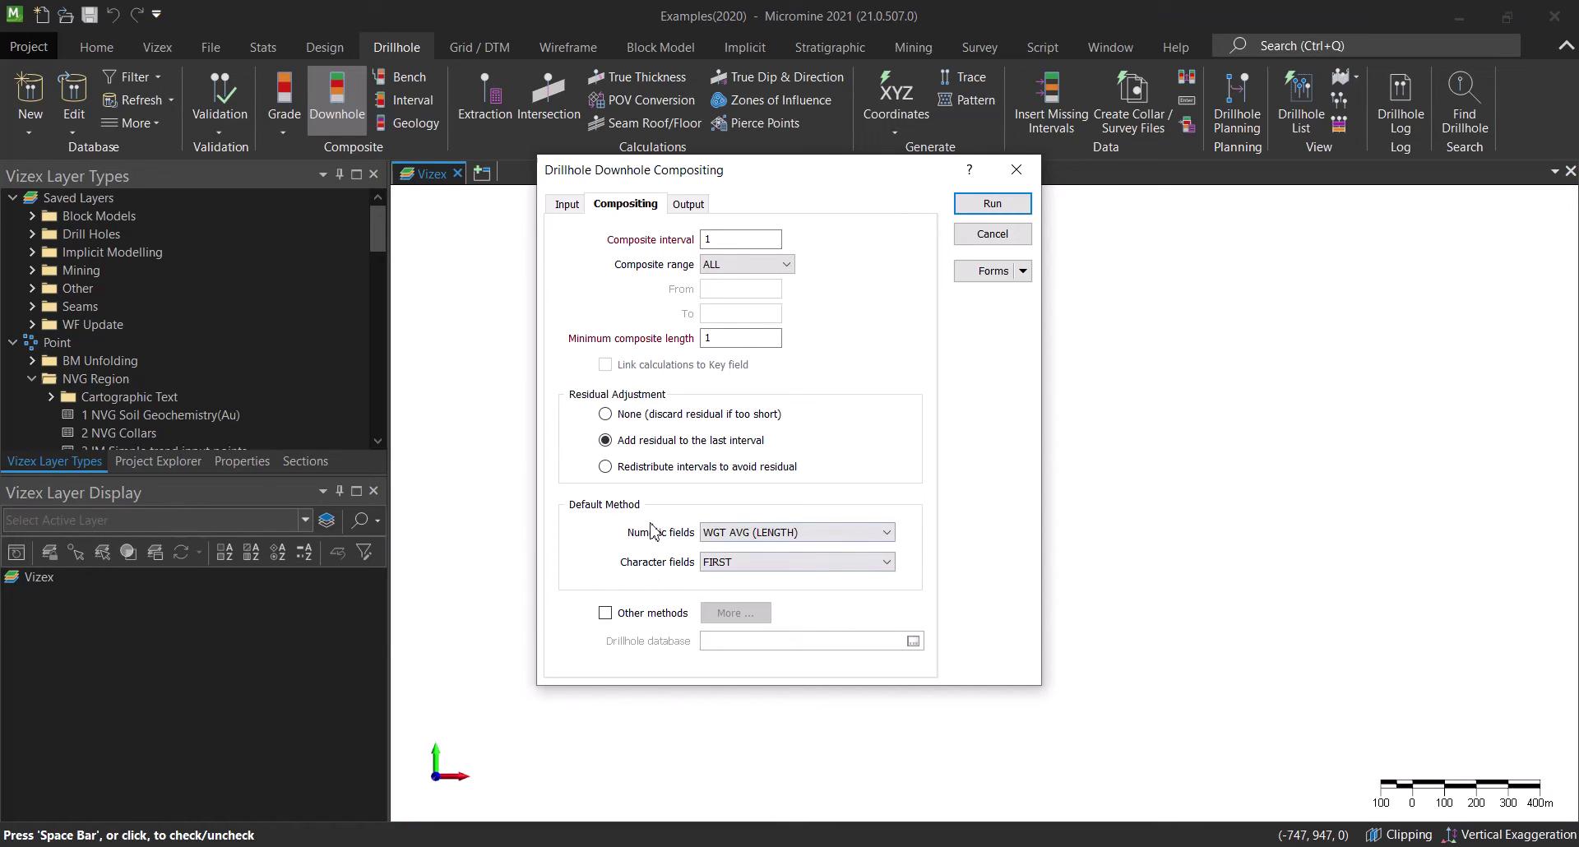
- Keep WGT AVG (LENGTH) as the default compositing method for numeric fields and FIRST for character fields
click(758, 545)
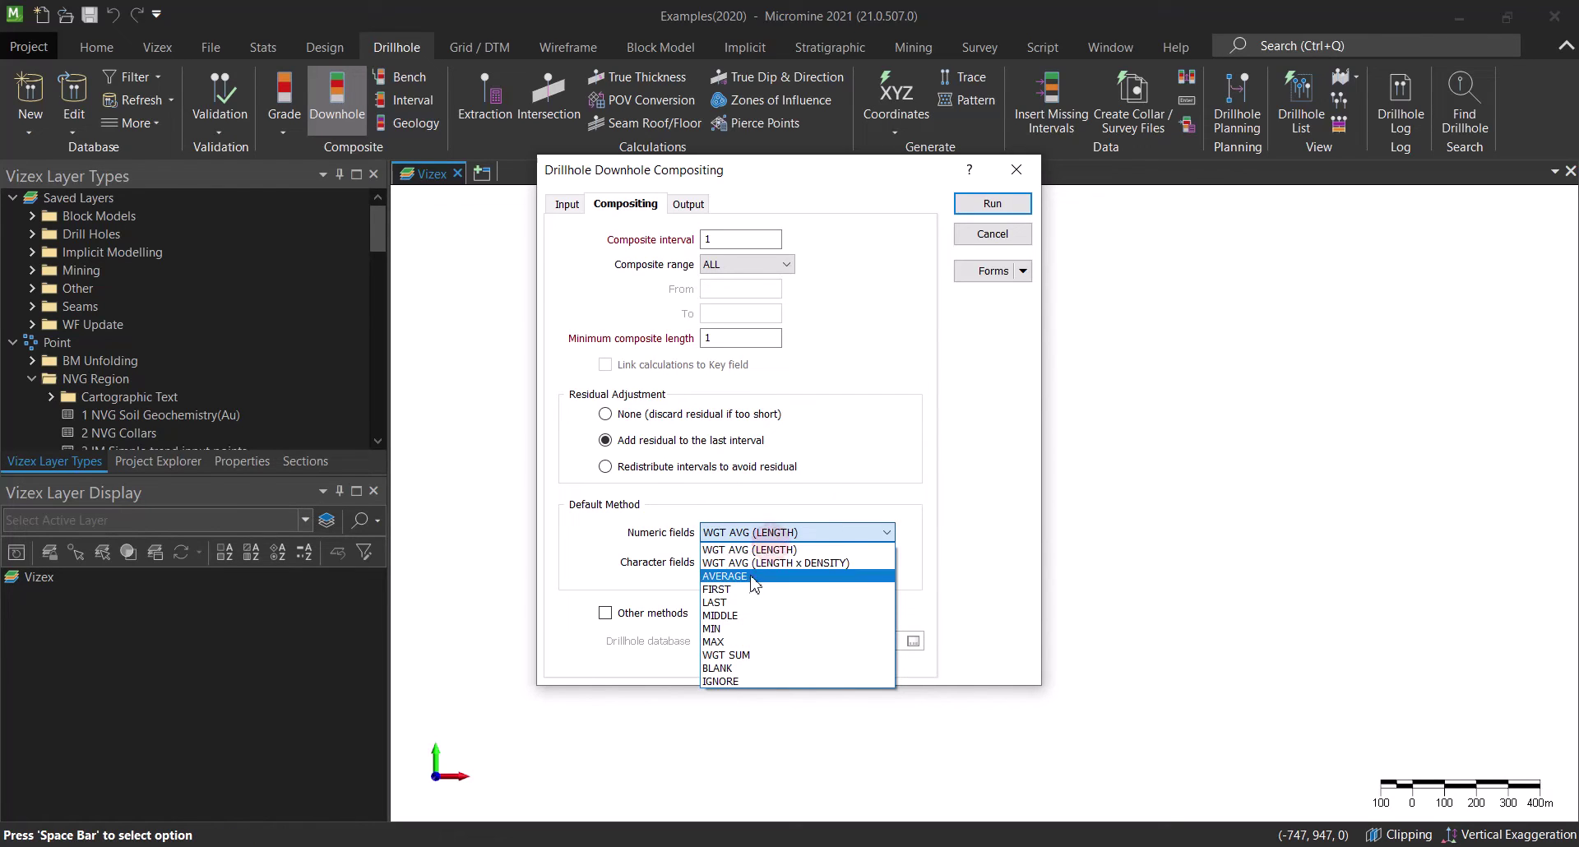
click(760, 531)
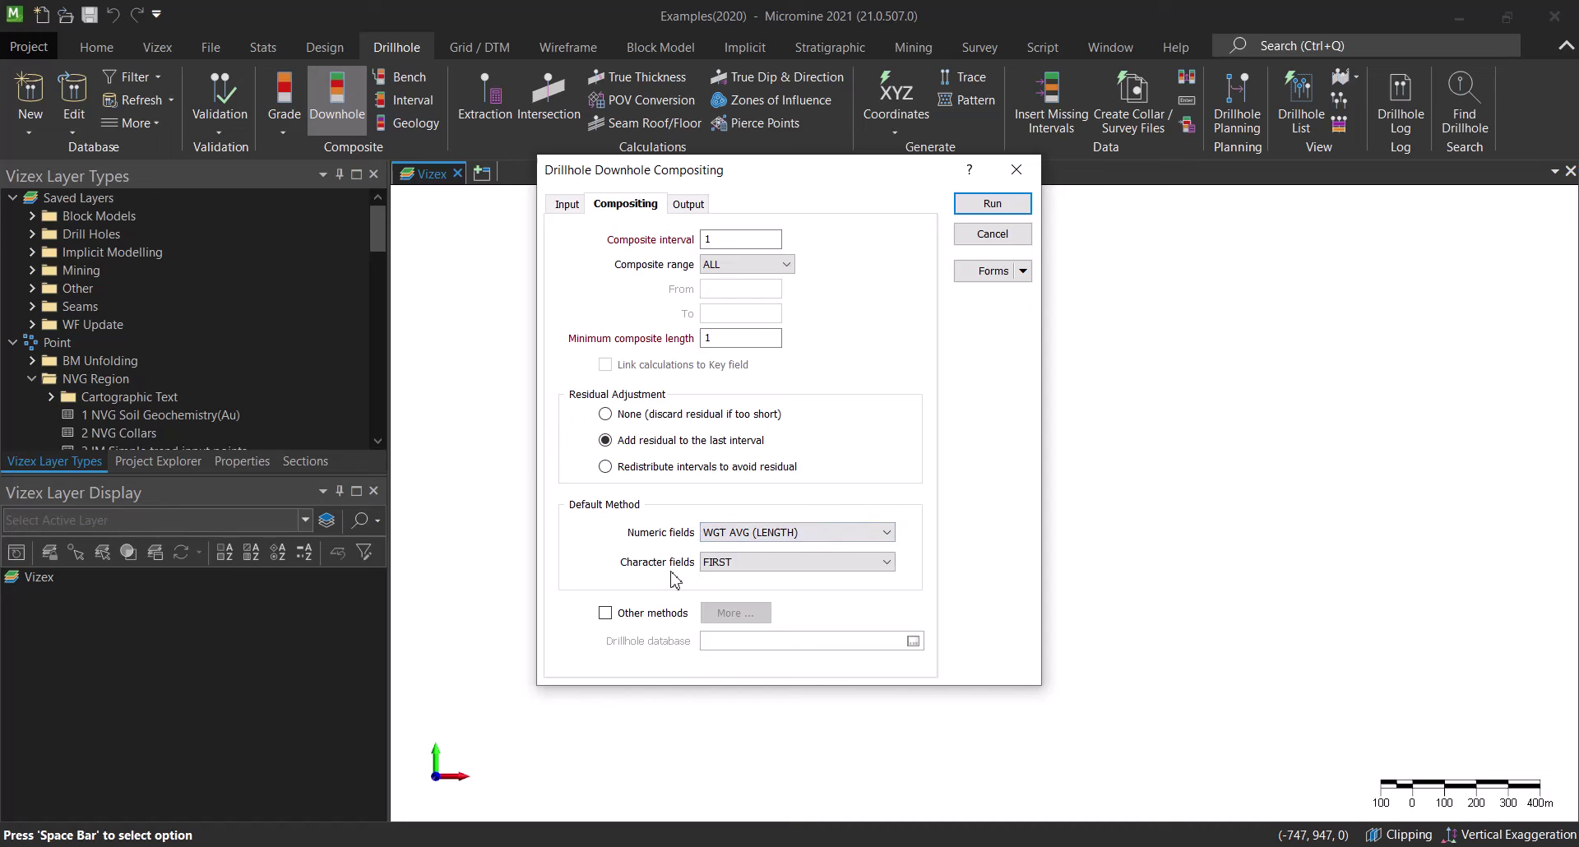
click(745, 568)
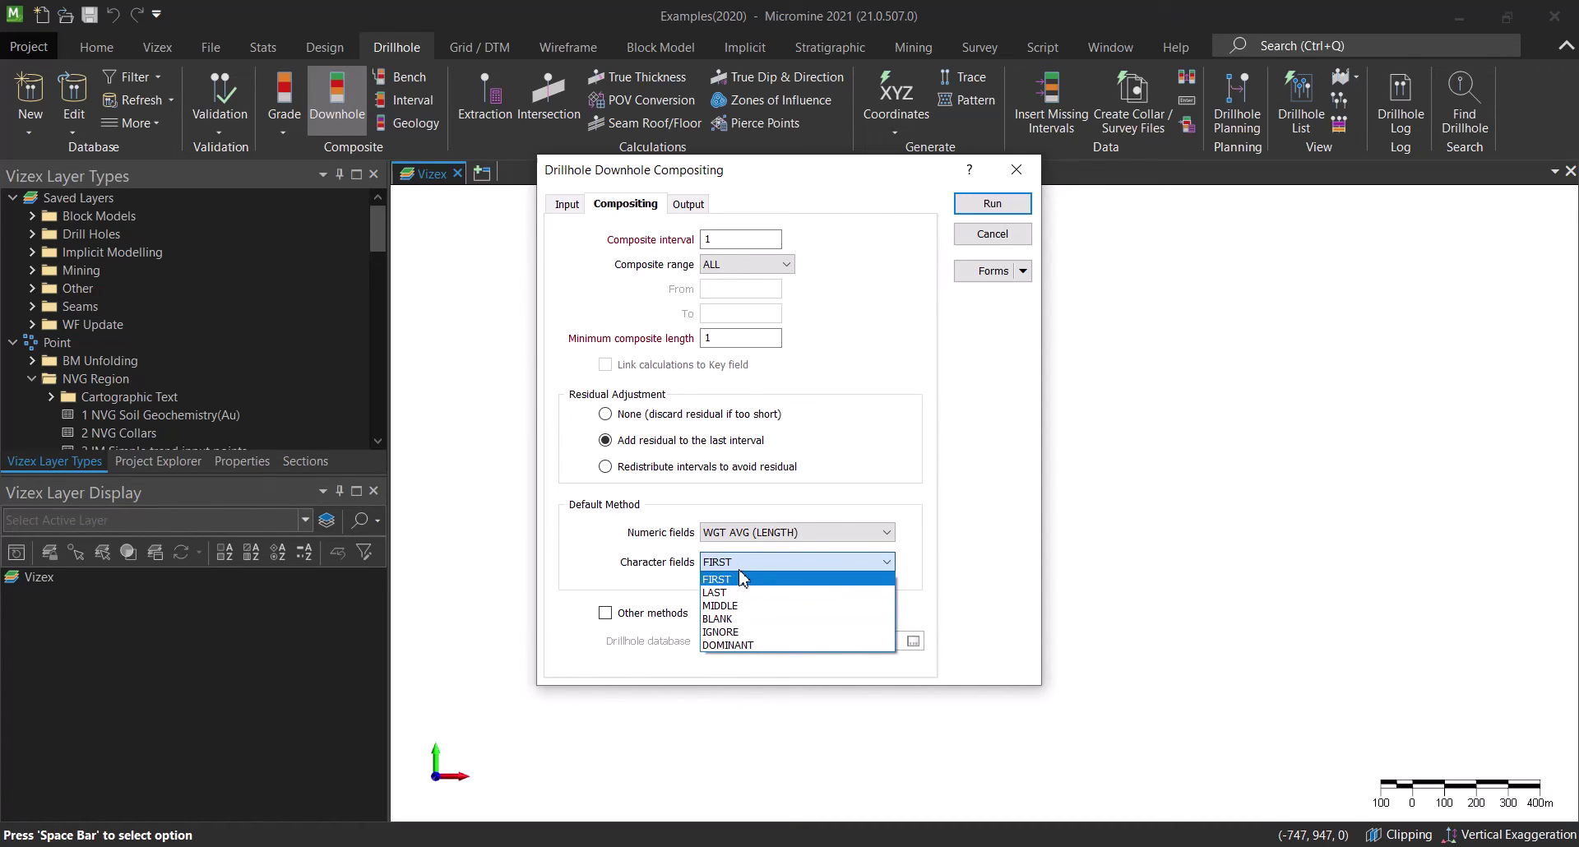
click(743, 578)
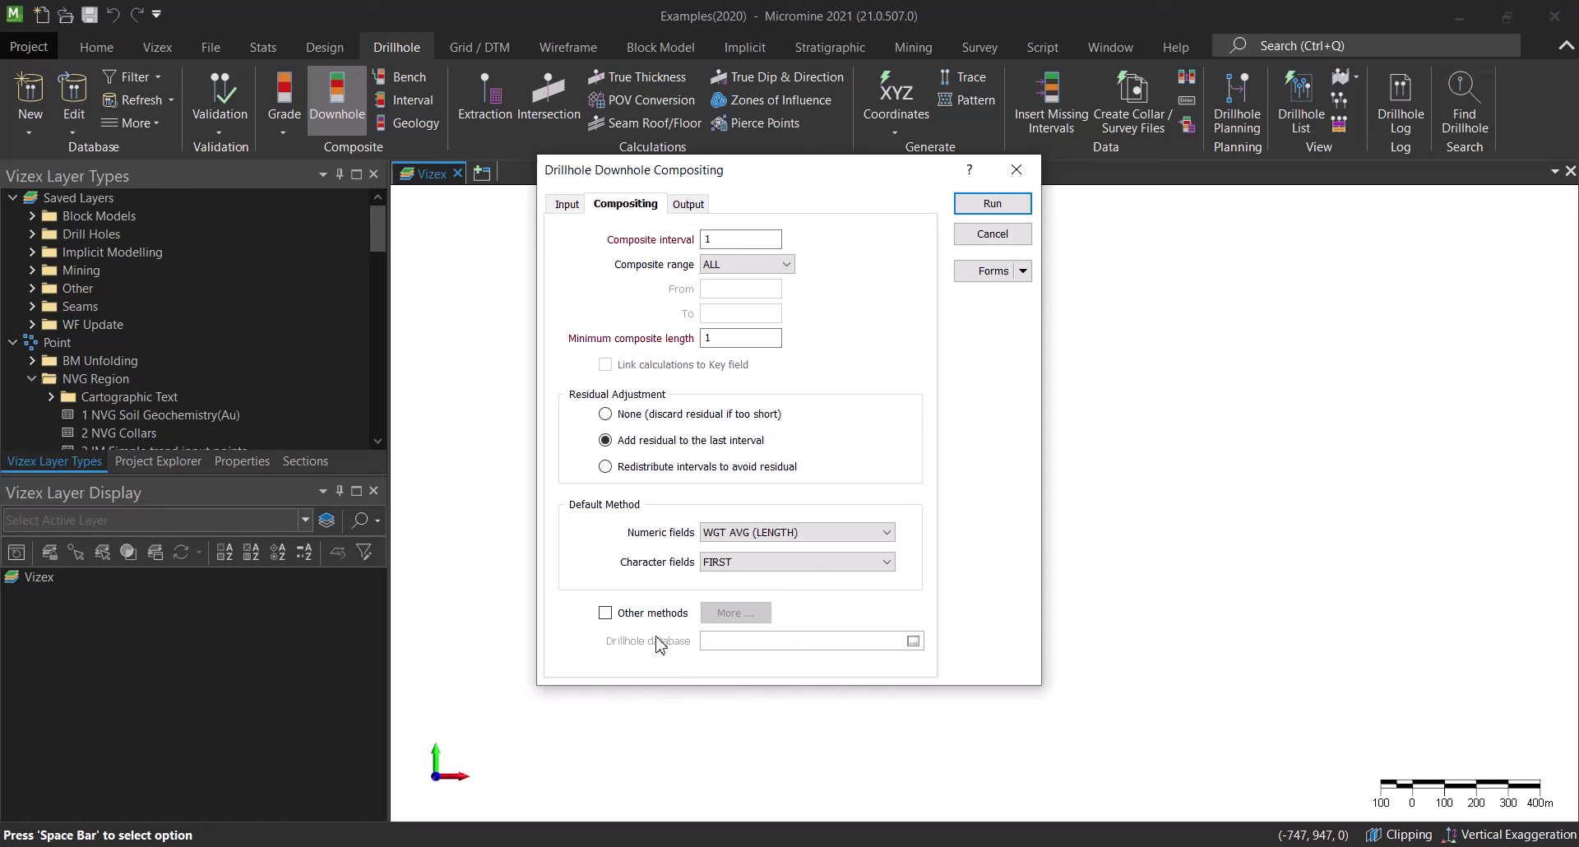
- Name the compositing output file NVG_youtube_comp and enter Interv as its thickness field
click(688, 206)
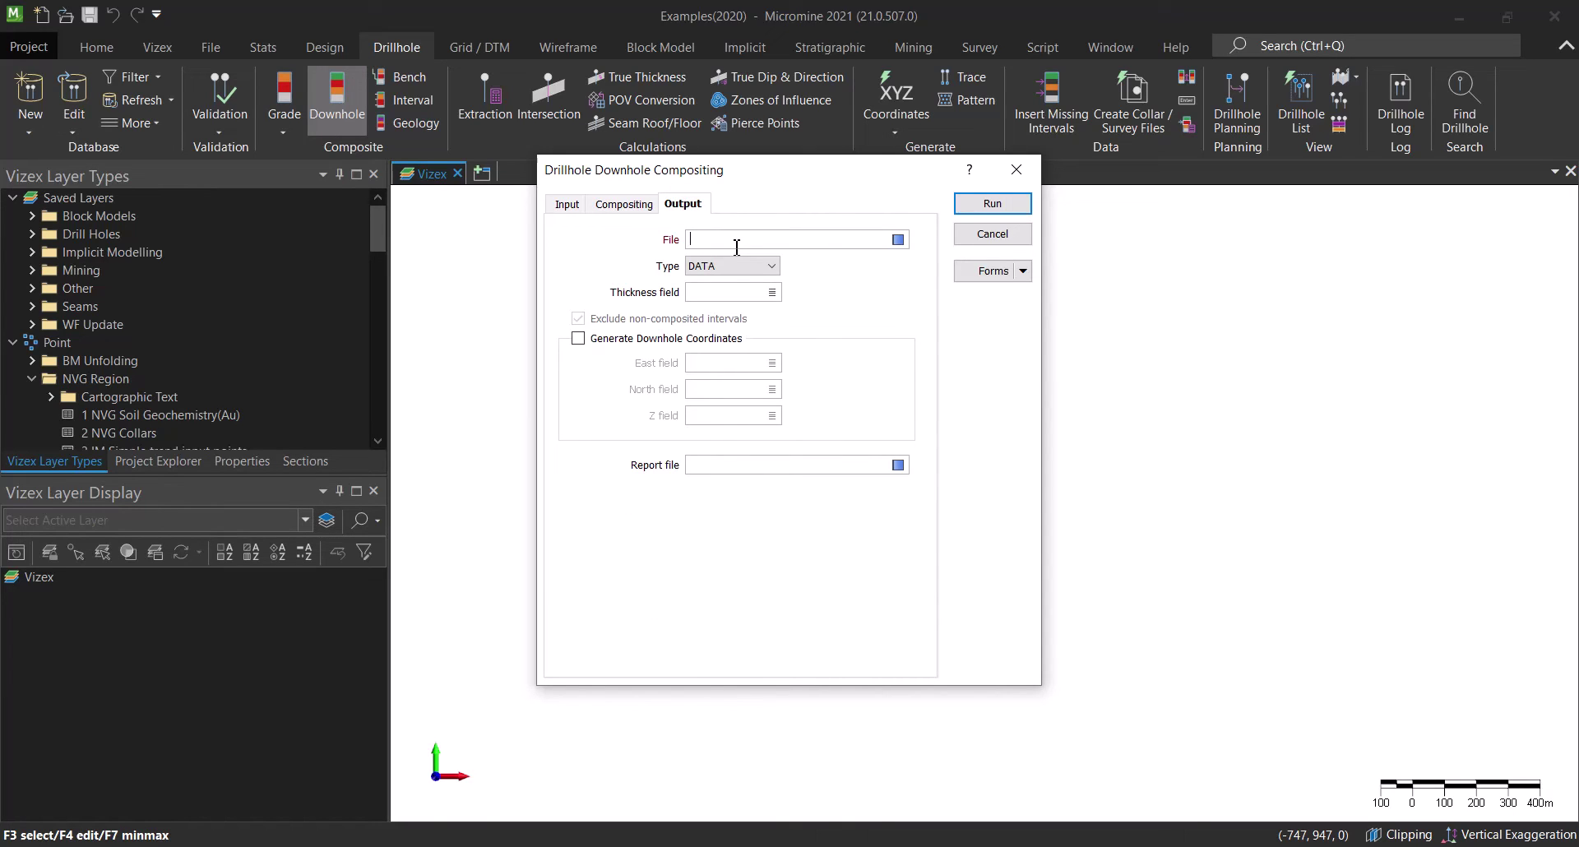
text(NVG_youutb)
key(BackSpace)
key(BackSpace)
key(BackSpace)
text(be_comp)
text(Int)
click(624, 204)
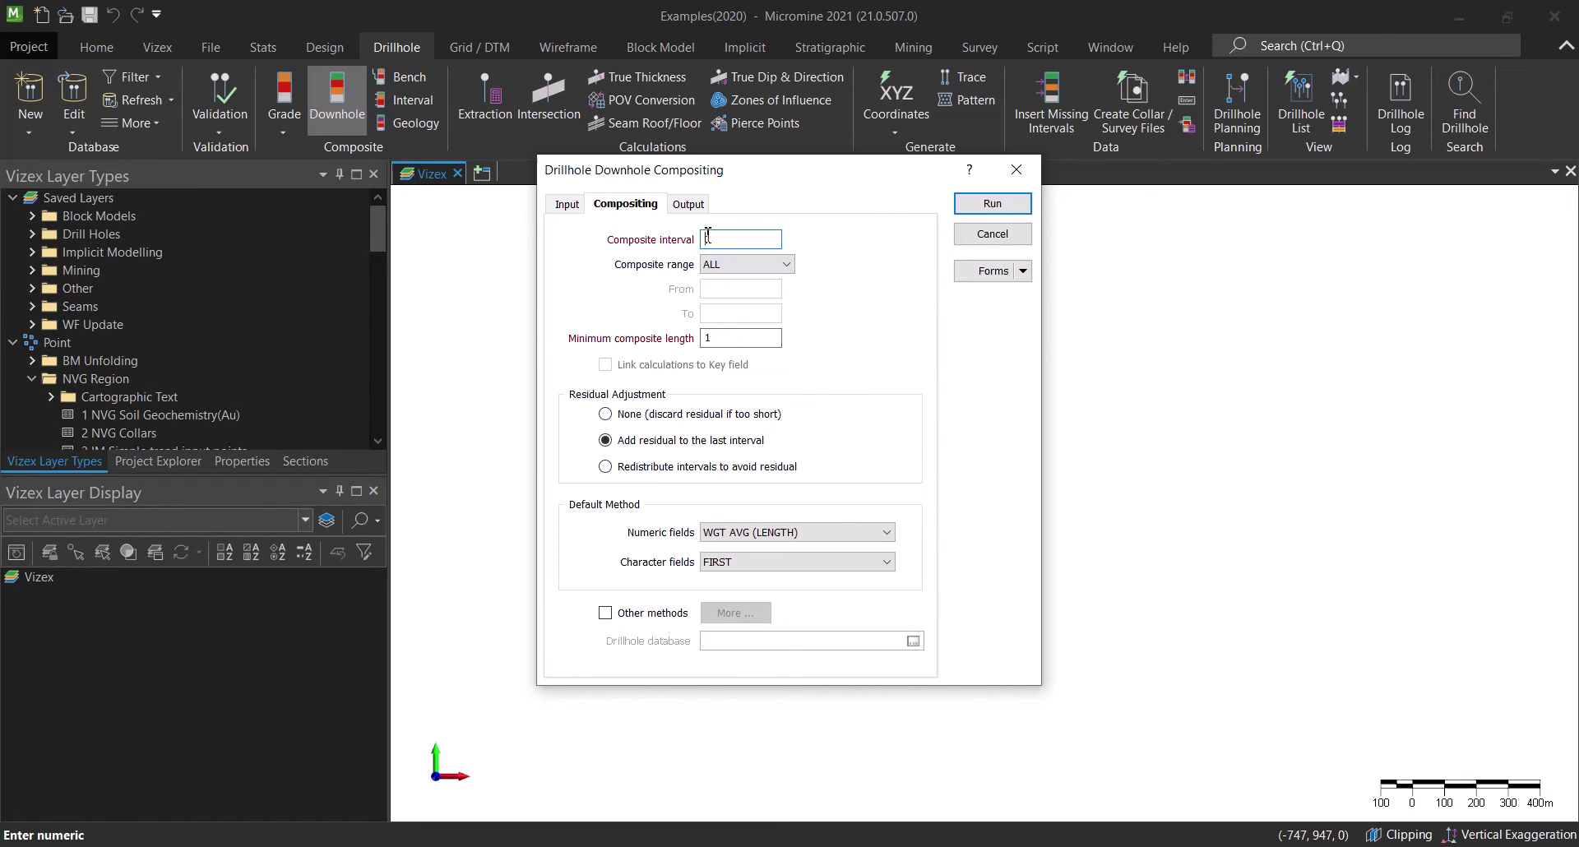
click(688, 204)
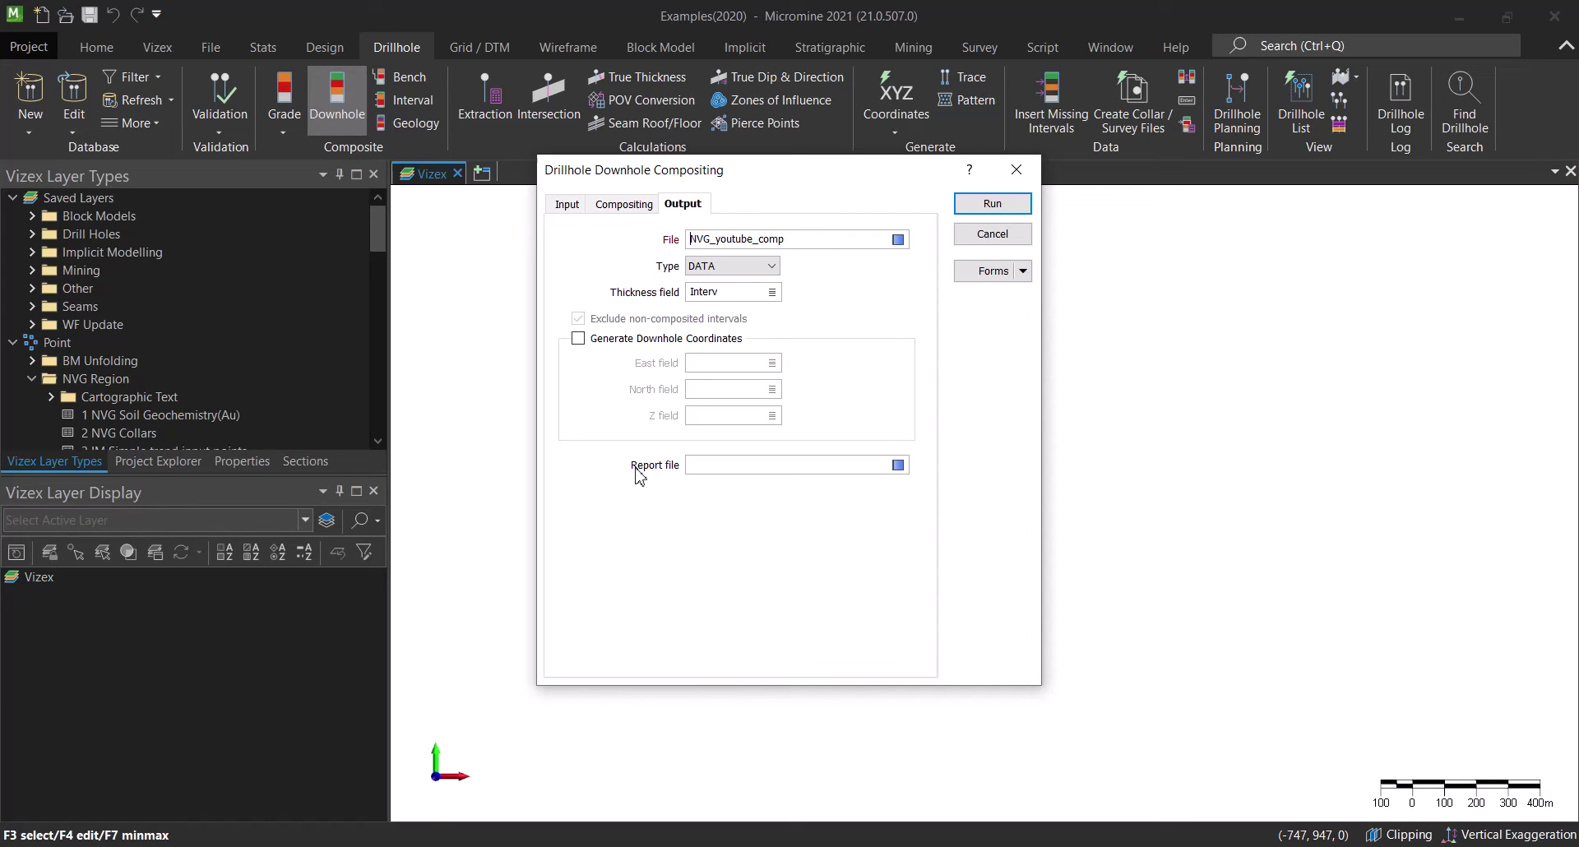
click(578, 338)
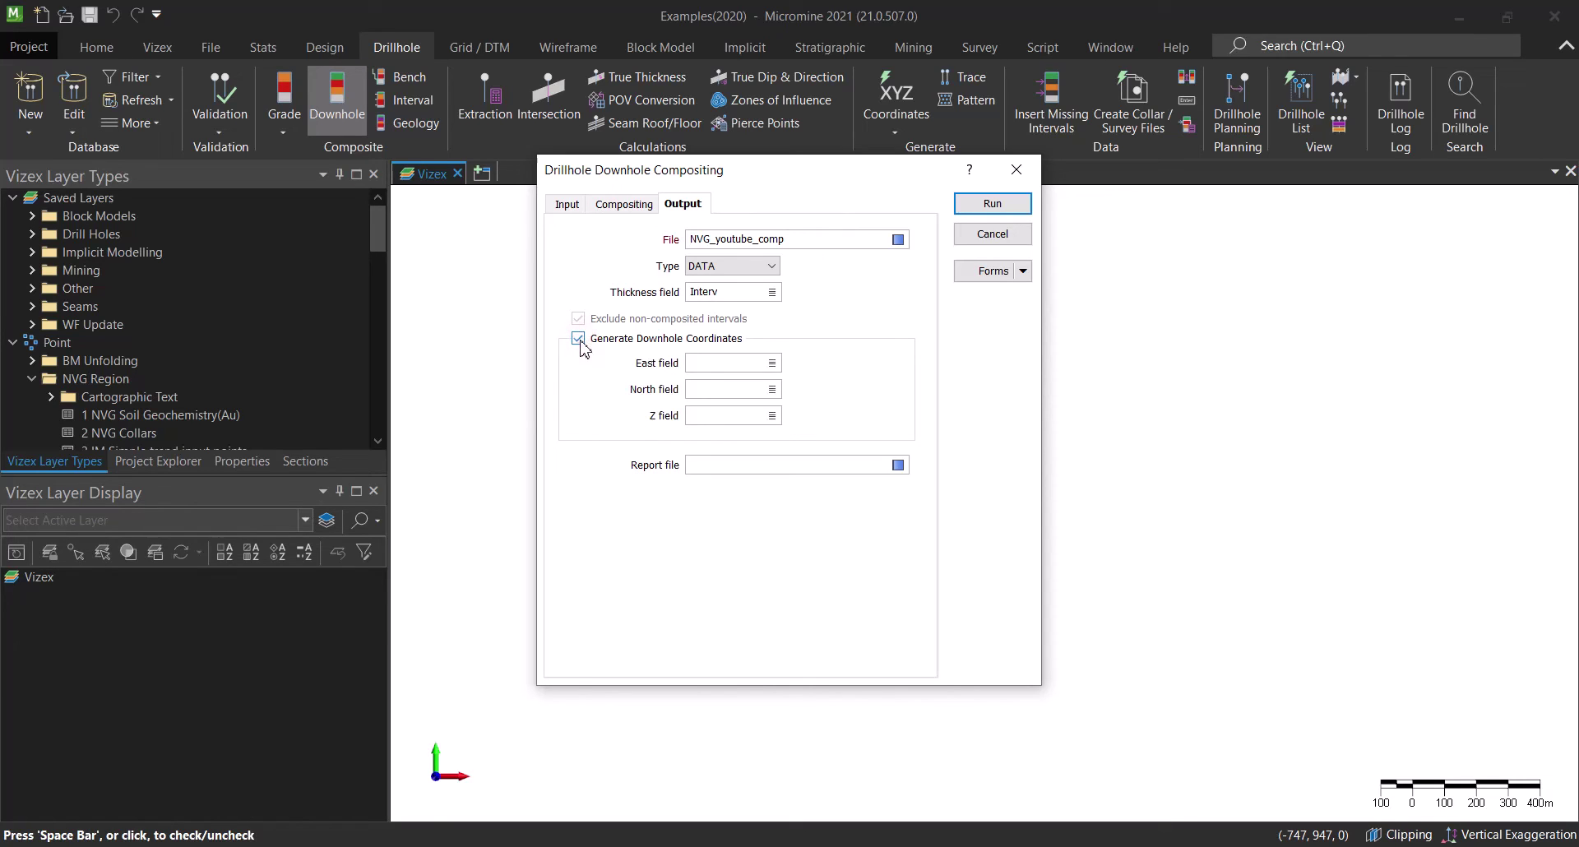
click(625, 205)
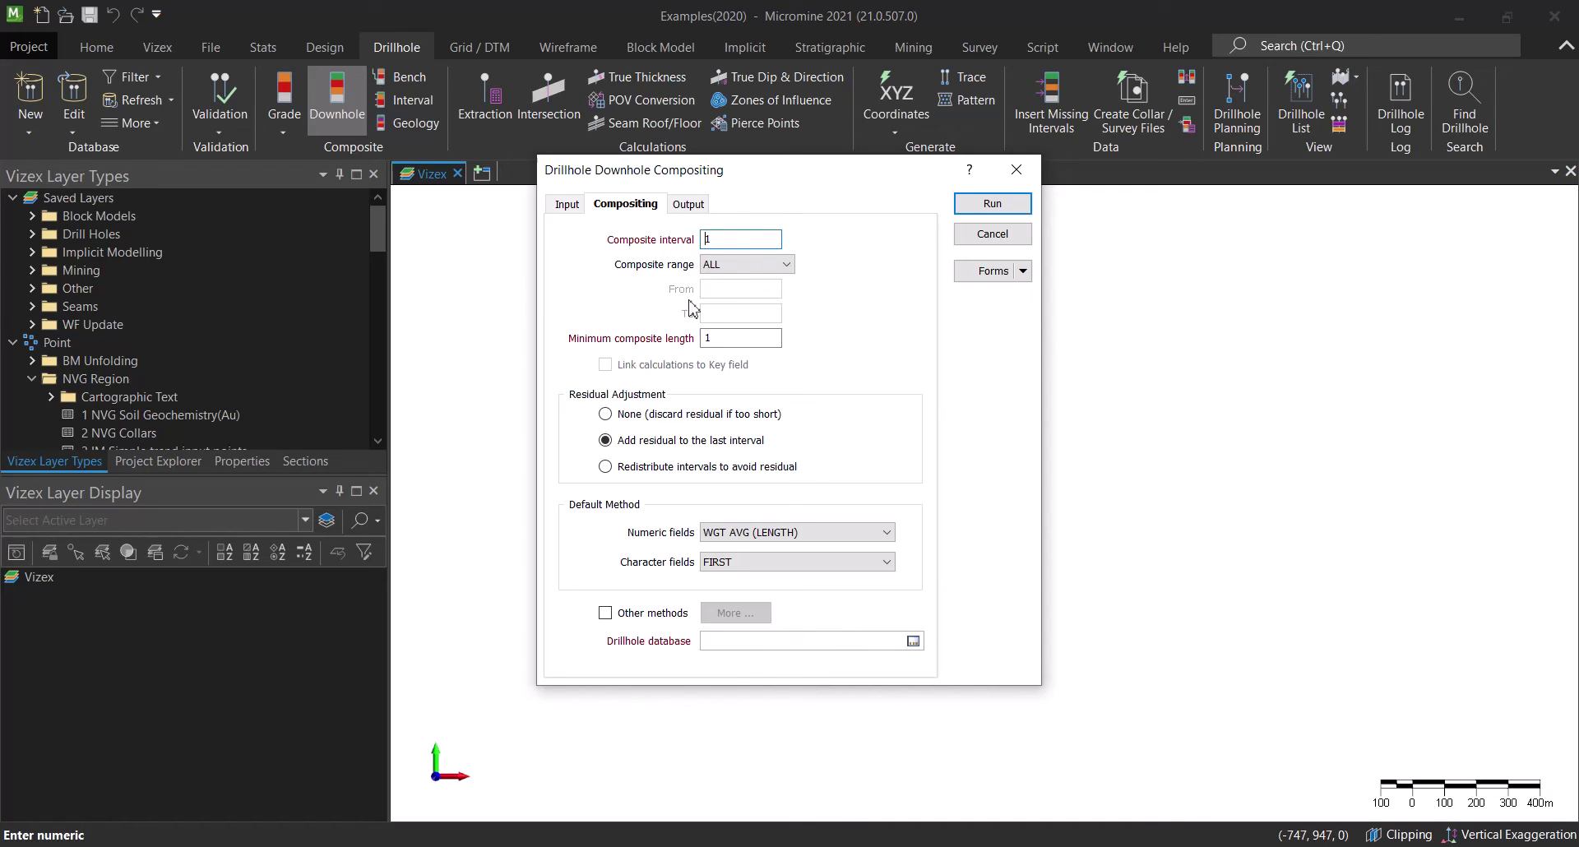
click(687, 204)
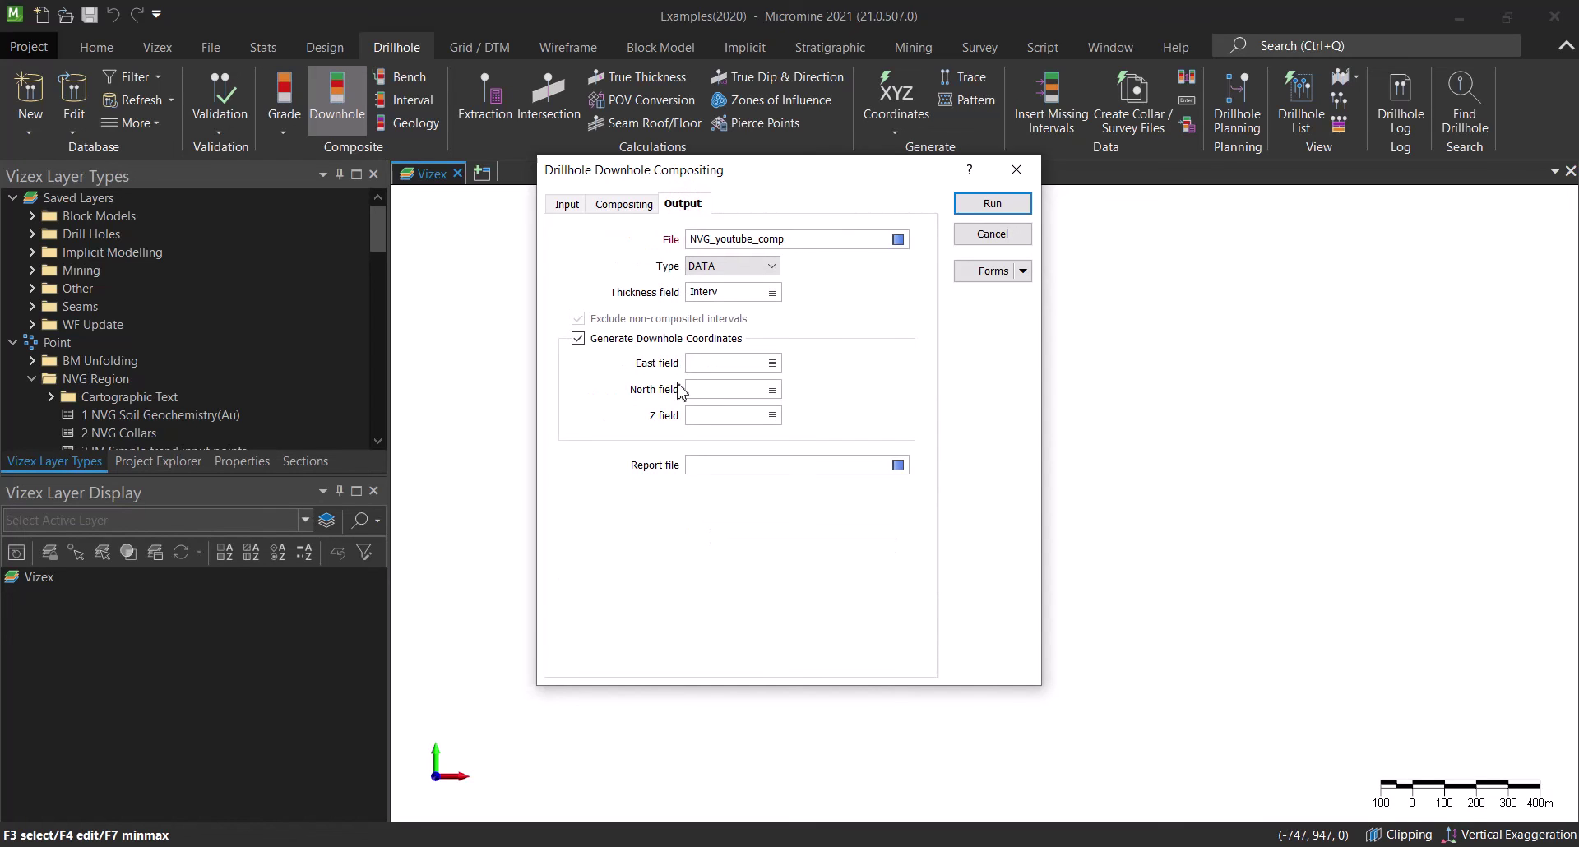
click(579, 340)
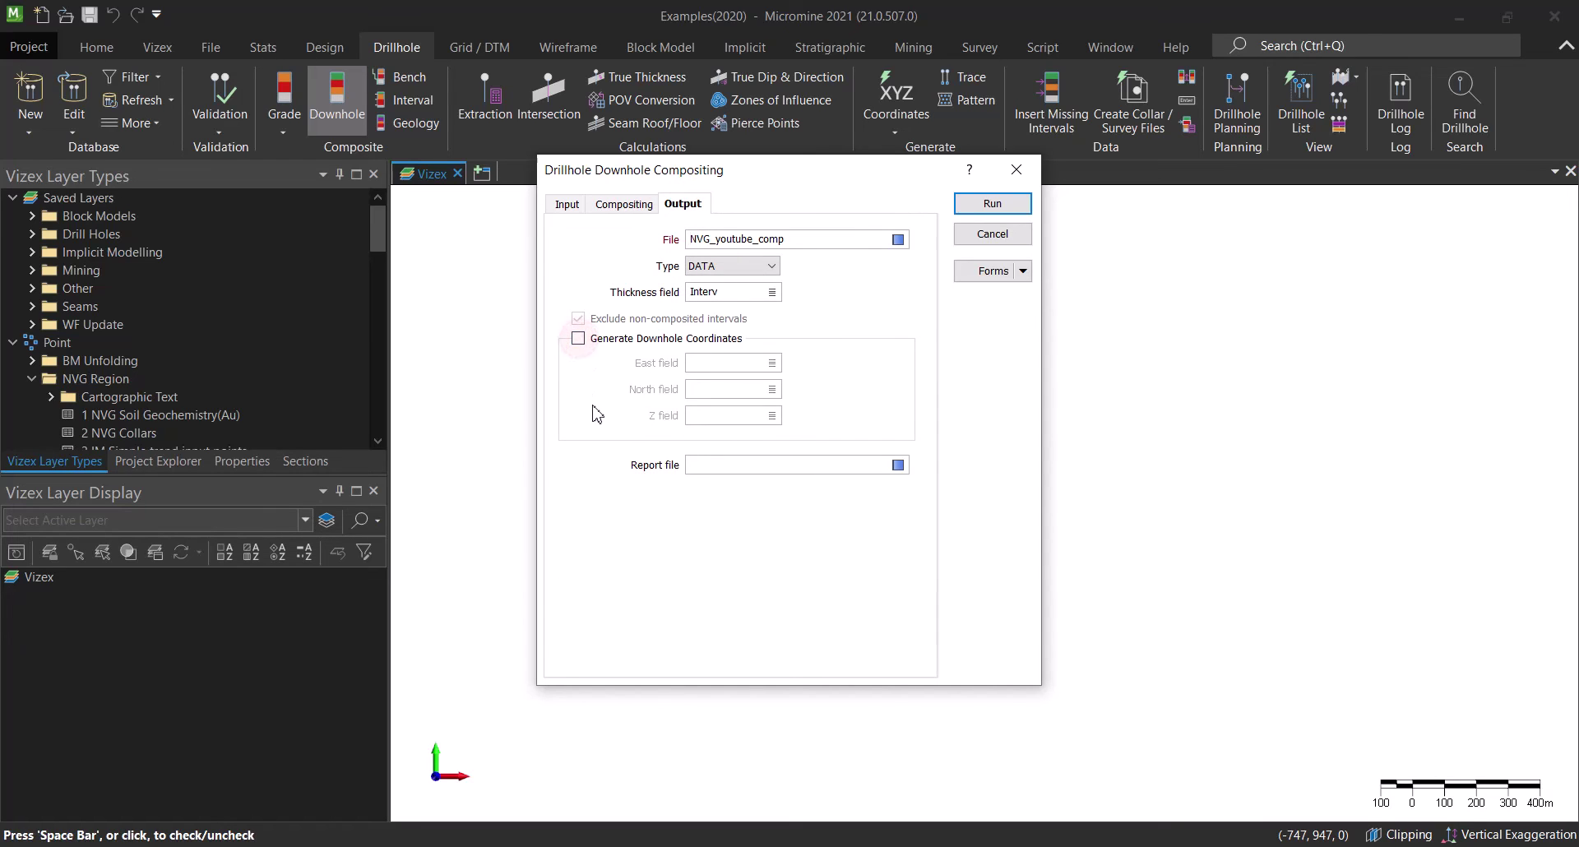
- Name the report file rpt comp and run the downhole compositing
click(706, 465)
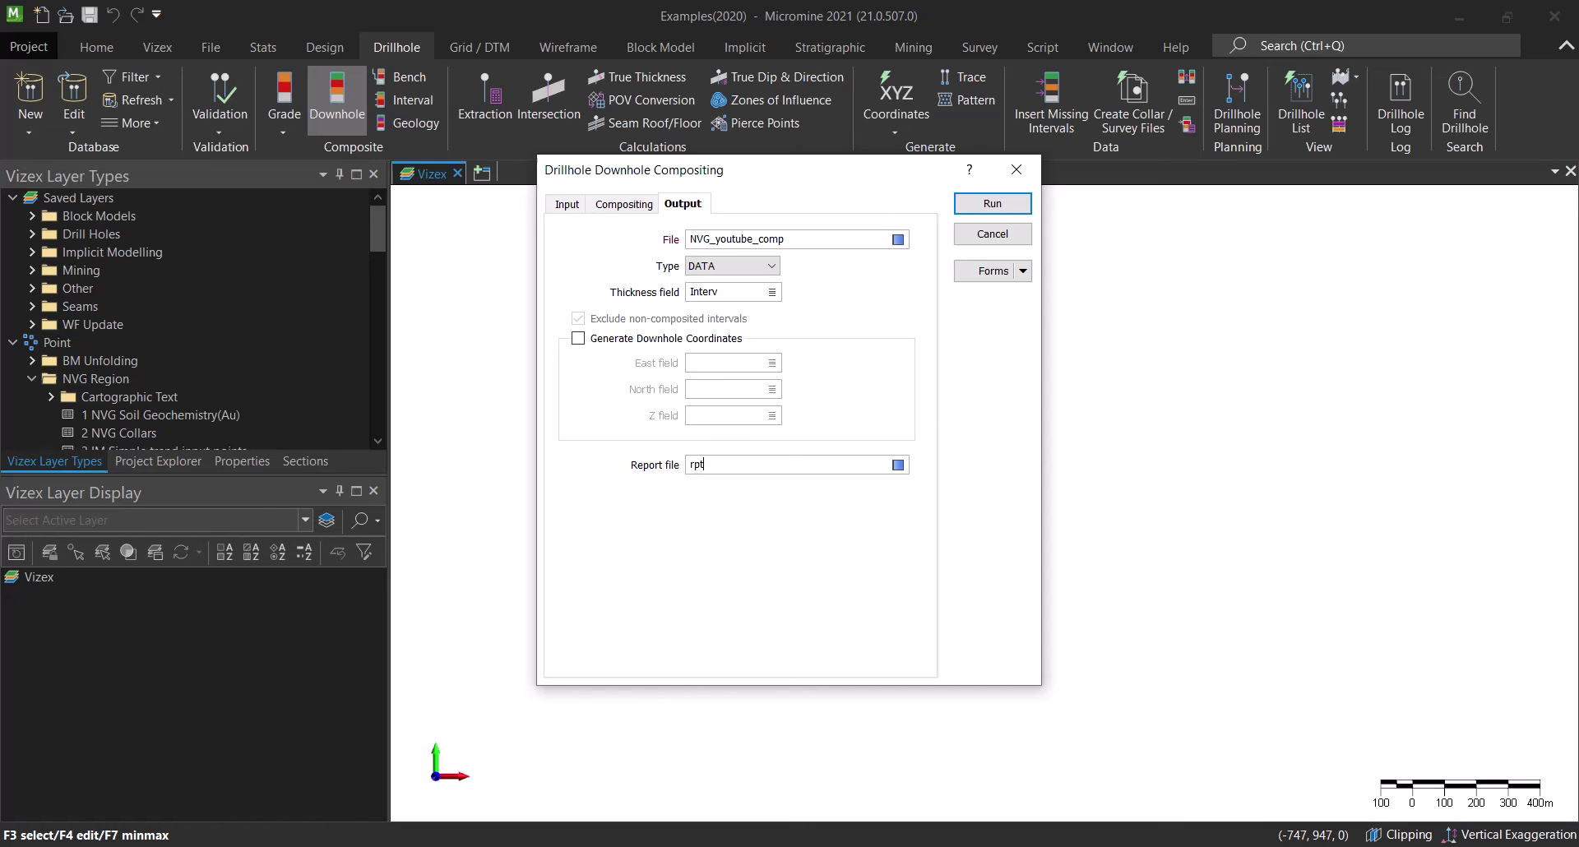
text(p)
click(992, 206)
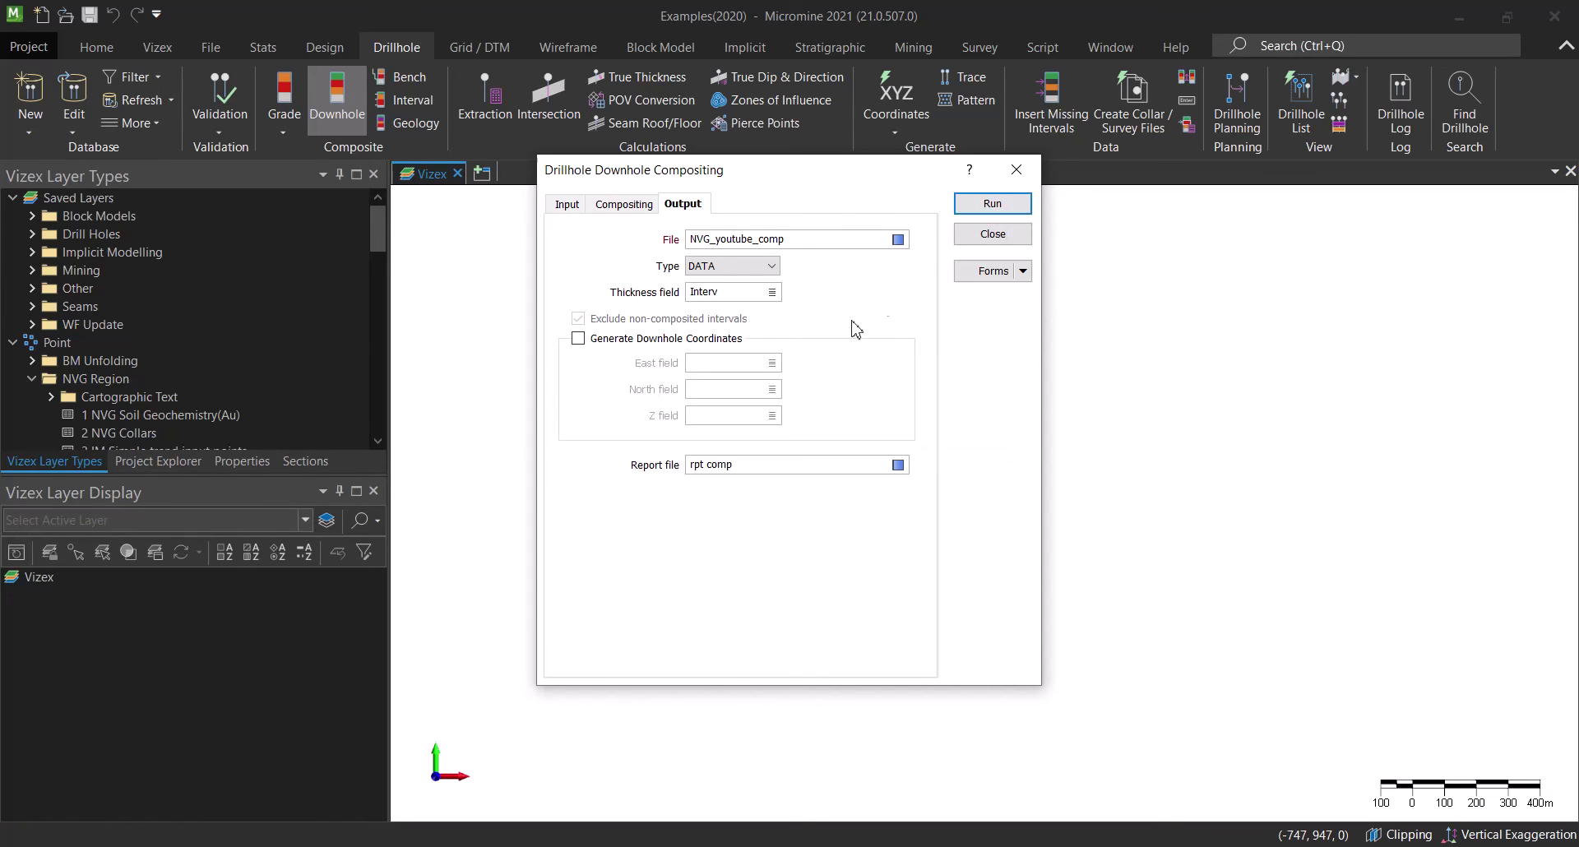
- Open the NVG_youtube_comp output file and examine the From, To, grade and Interv values of its composited records across several holes
right_click(738, 240)
click(783, 283)
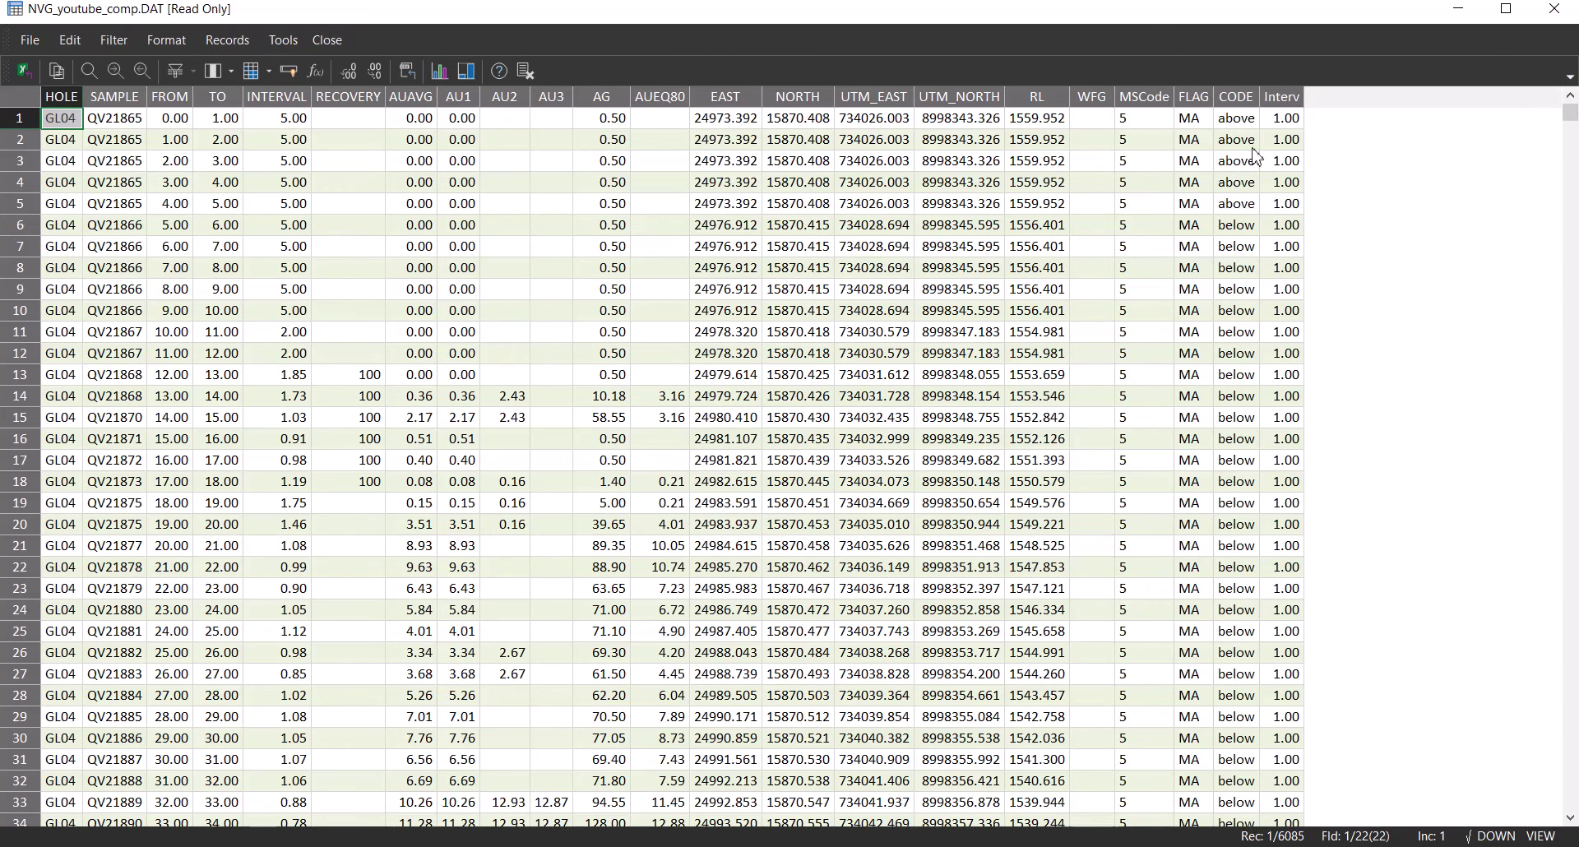
scroll(1310, 154, down, 9)
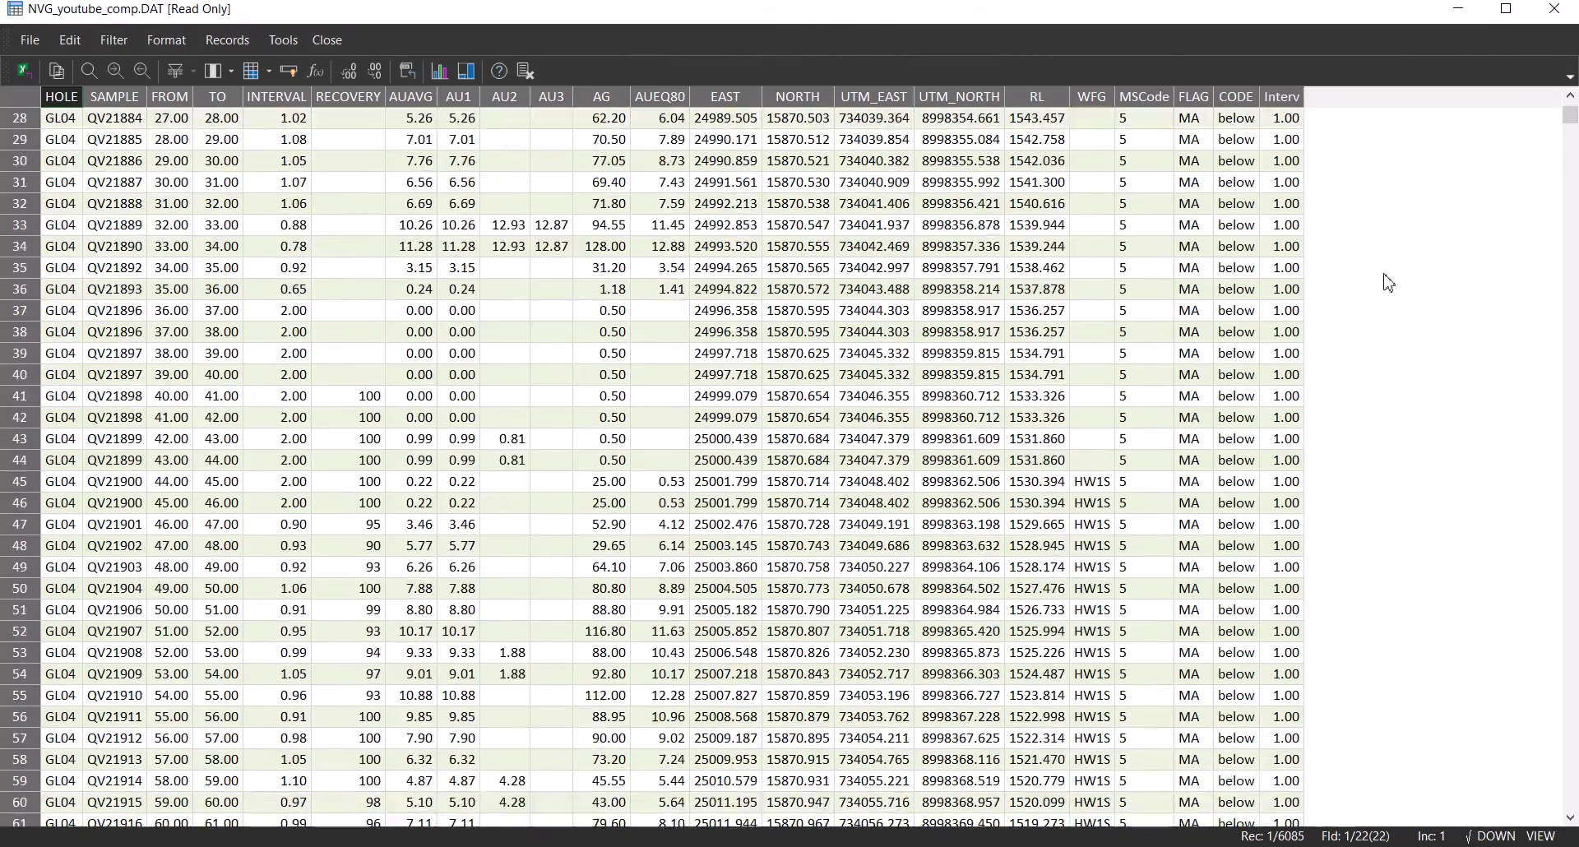
scroll(1388, 282, down, 2)
drag(1569, 119, 1572, 224)
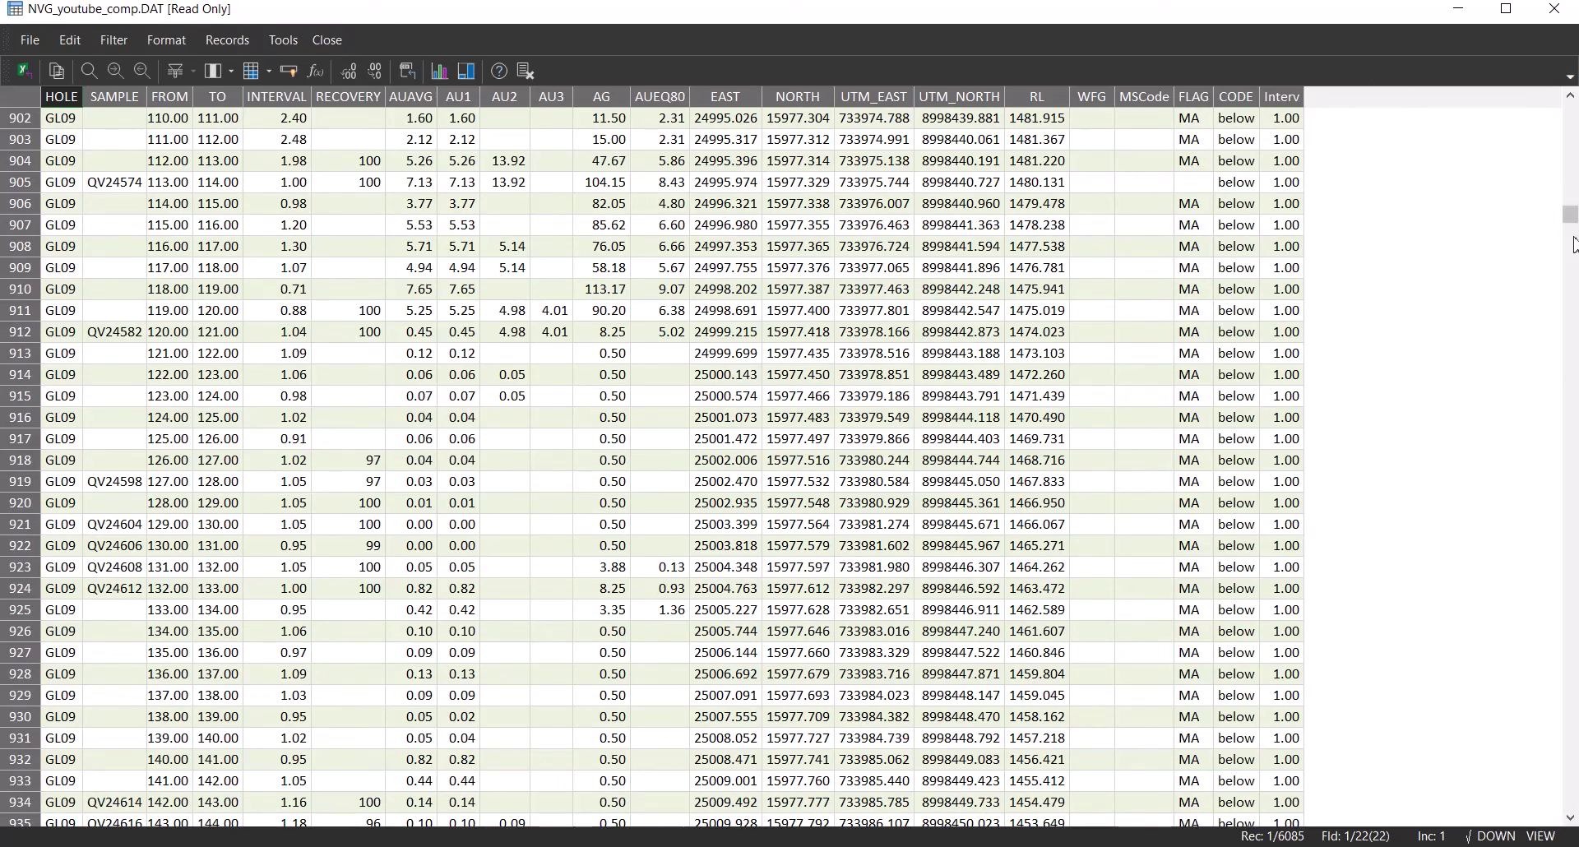
drag(1572, 221, 1572, 283)
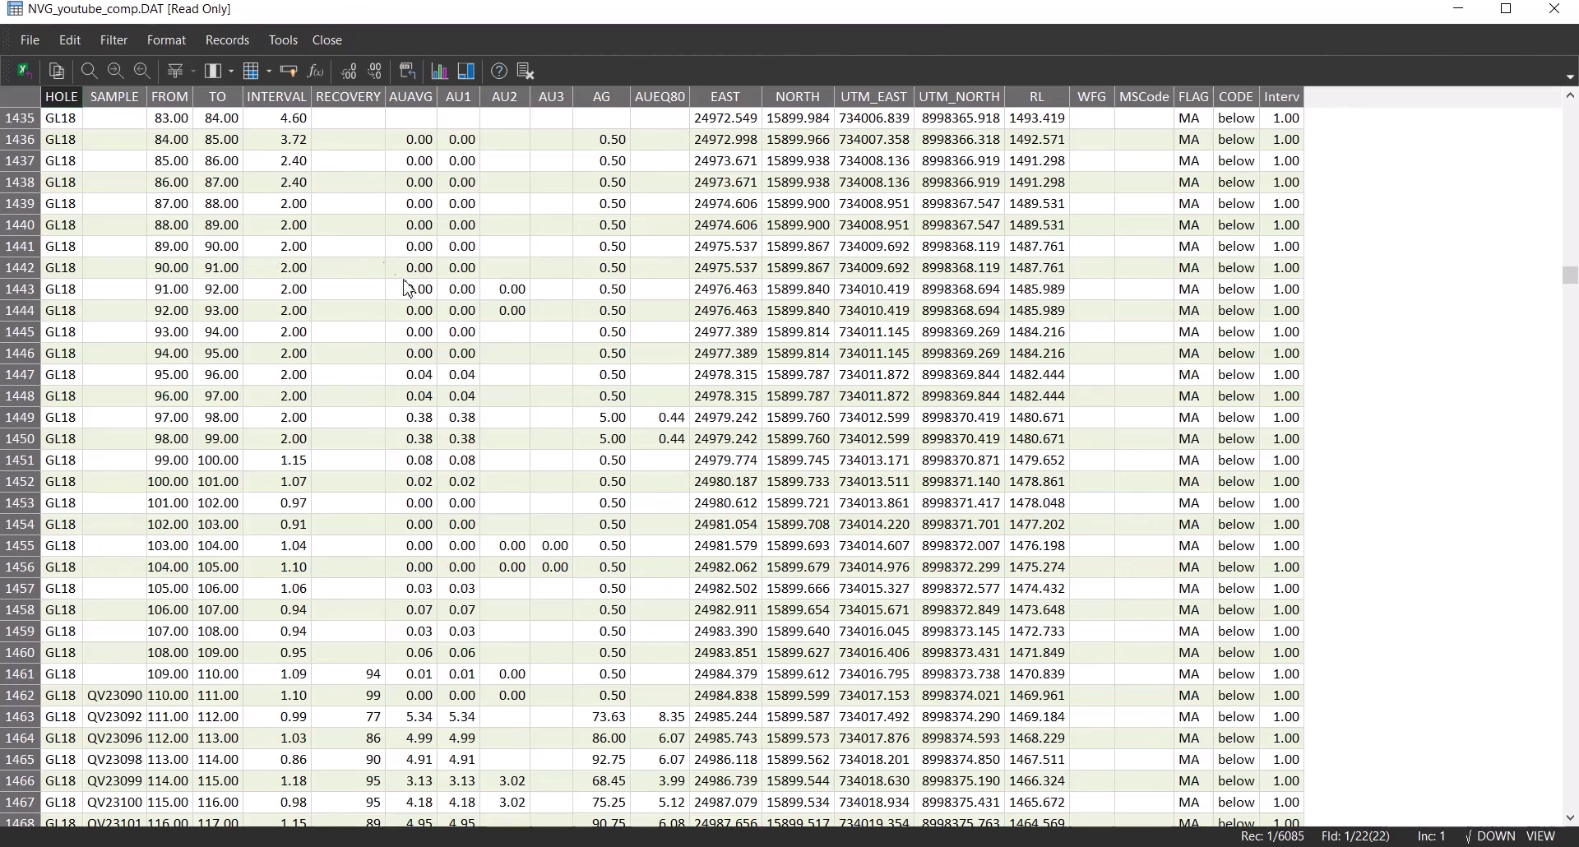
scroll(402, 288, up, 1)
drag(1571, 278, 1519, 123)
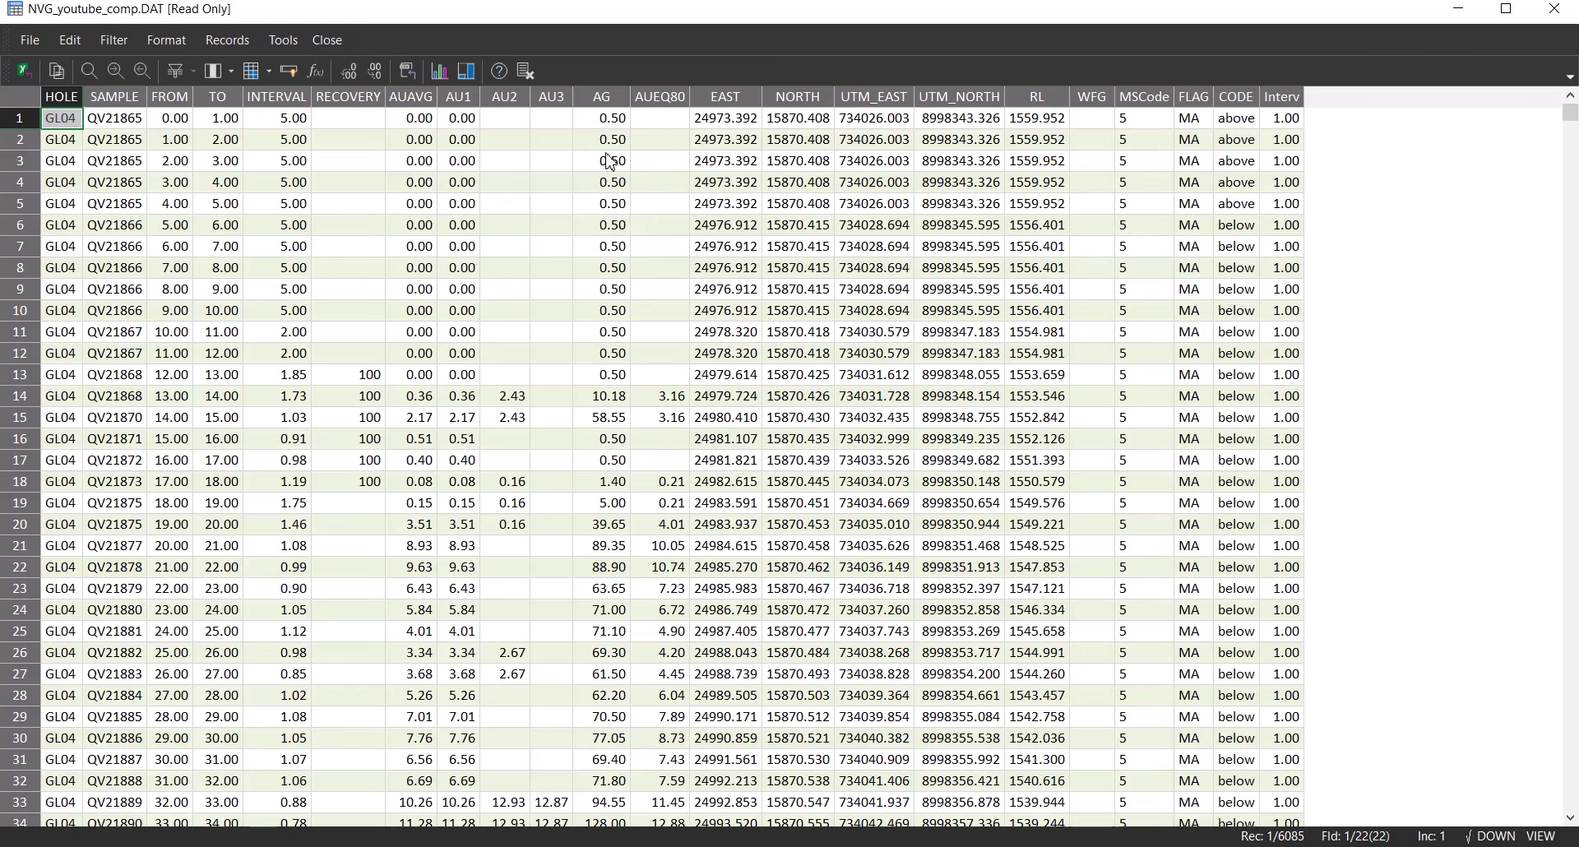
scroll(630, 321, down, 4)
scroll(631, 329, up, 4)
click(1459, 9)
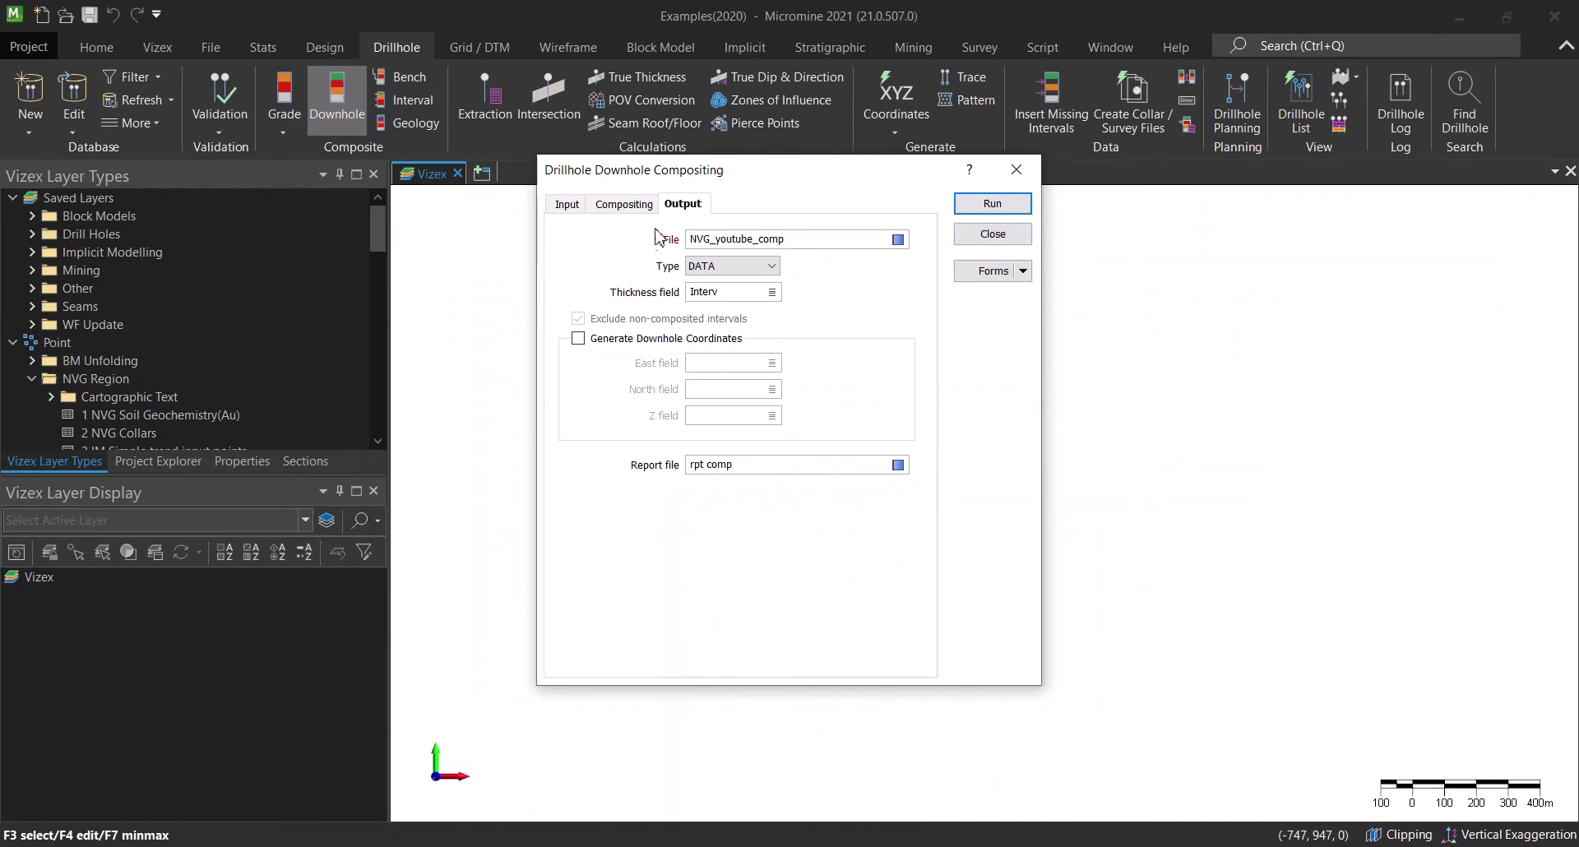
- Close the Downhole Compositing form and bring up the implicit modelling tools
click(633, 205)
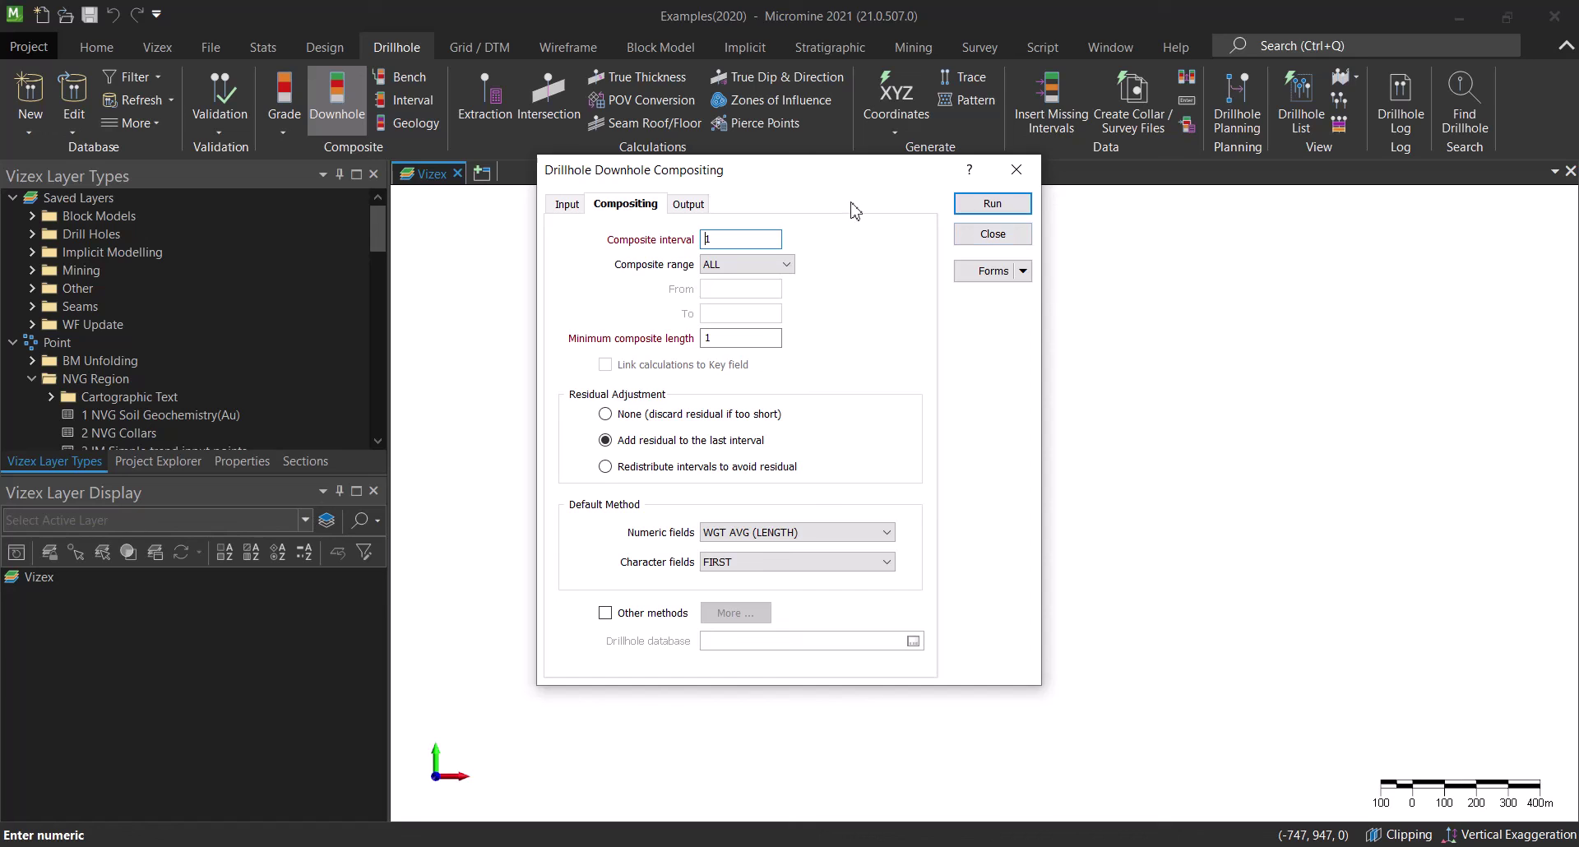
click(1016, 169)
click(745, 49)
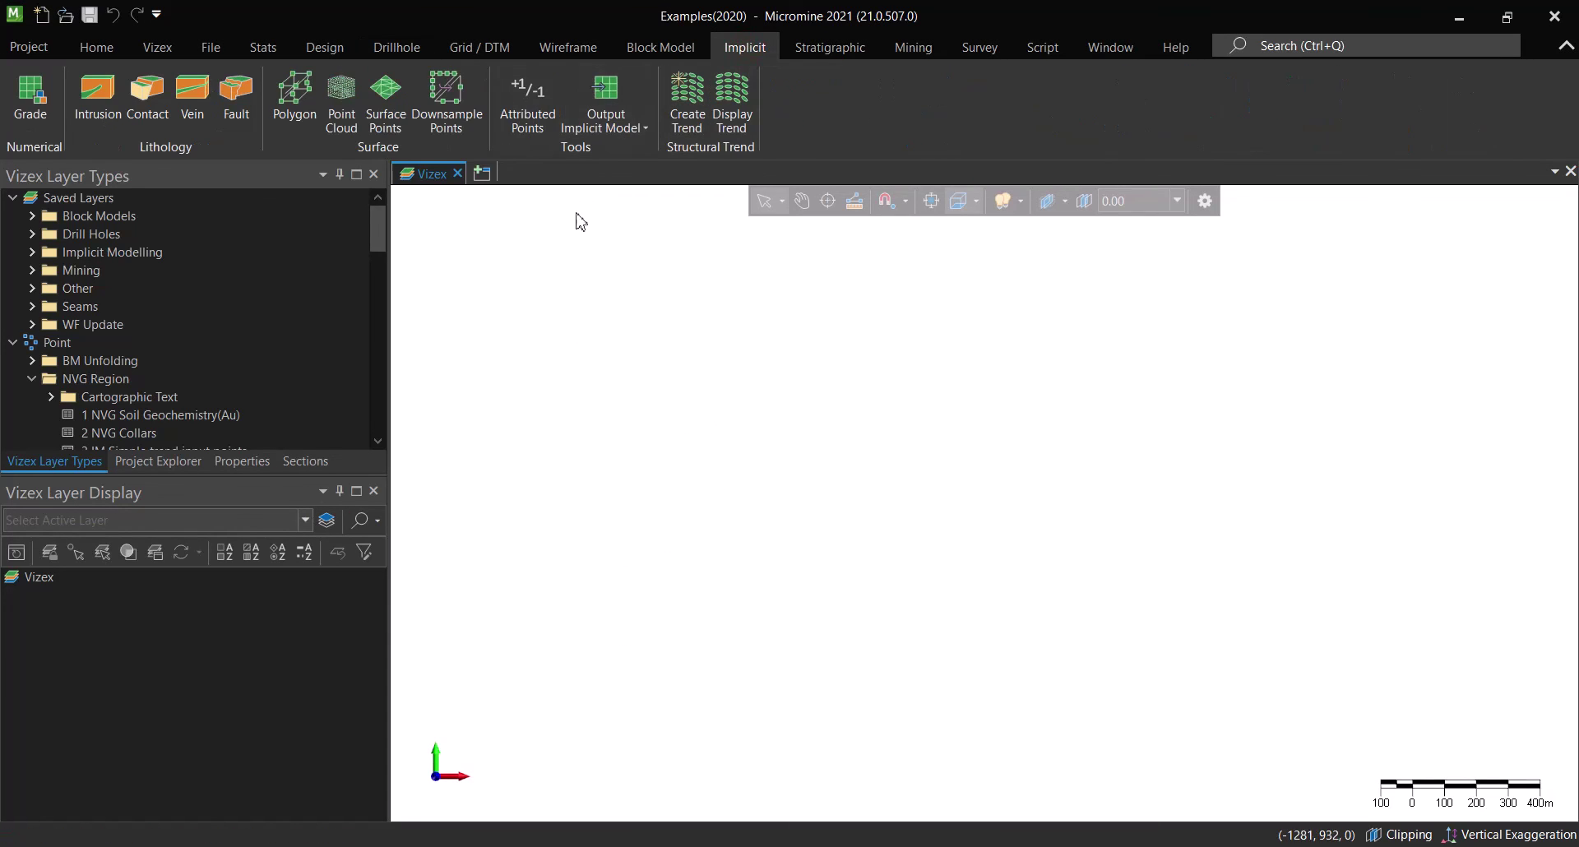